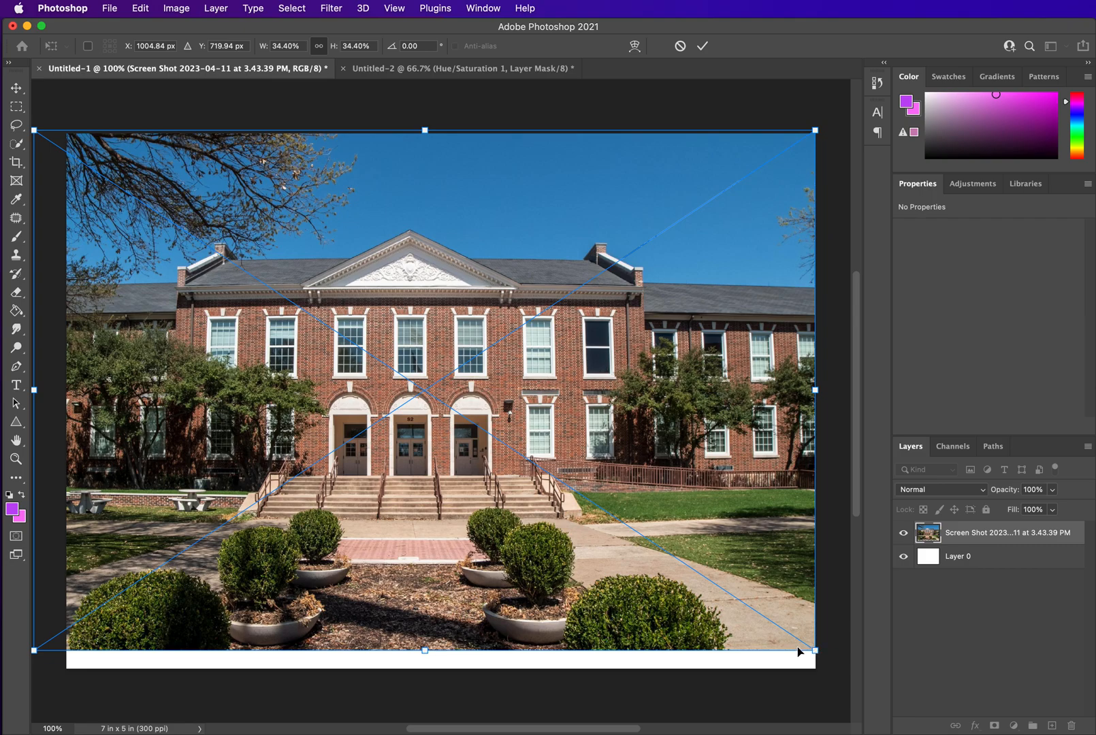
Scale the building photo to about 36% and move it lower on the canvas, then commit the transform
drag(815, 652, 848, 674)
drag(687, 392, 697, 460)
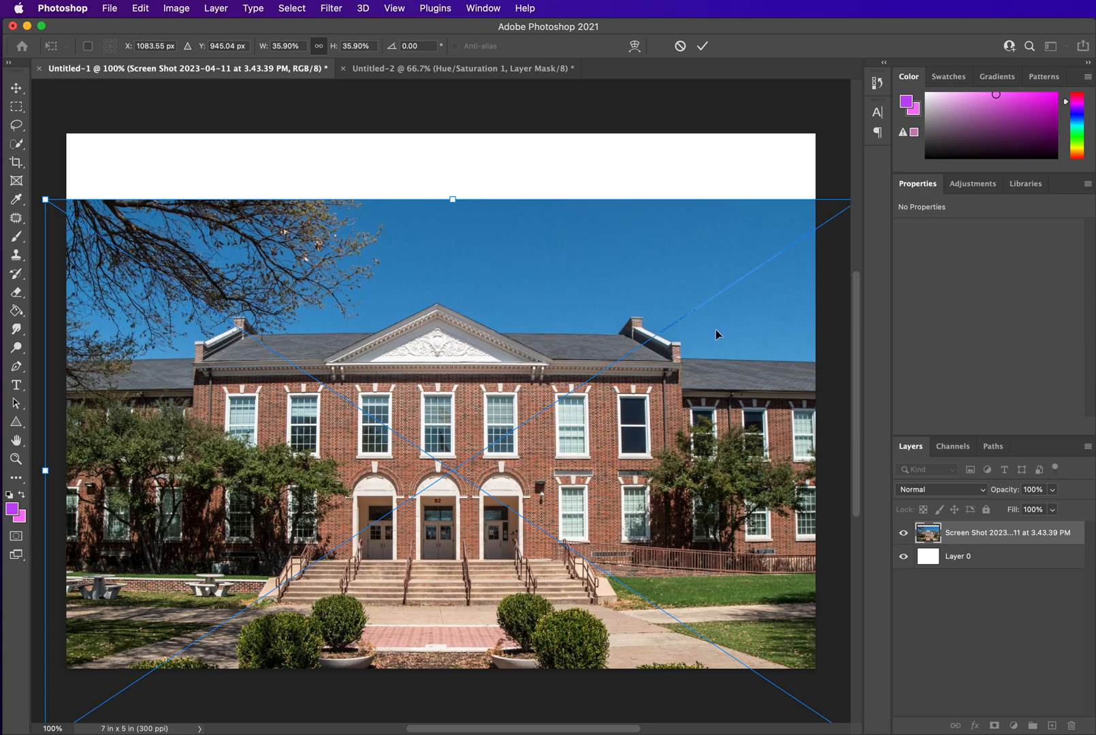
drag(703, 411, 714, 412)
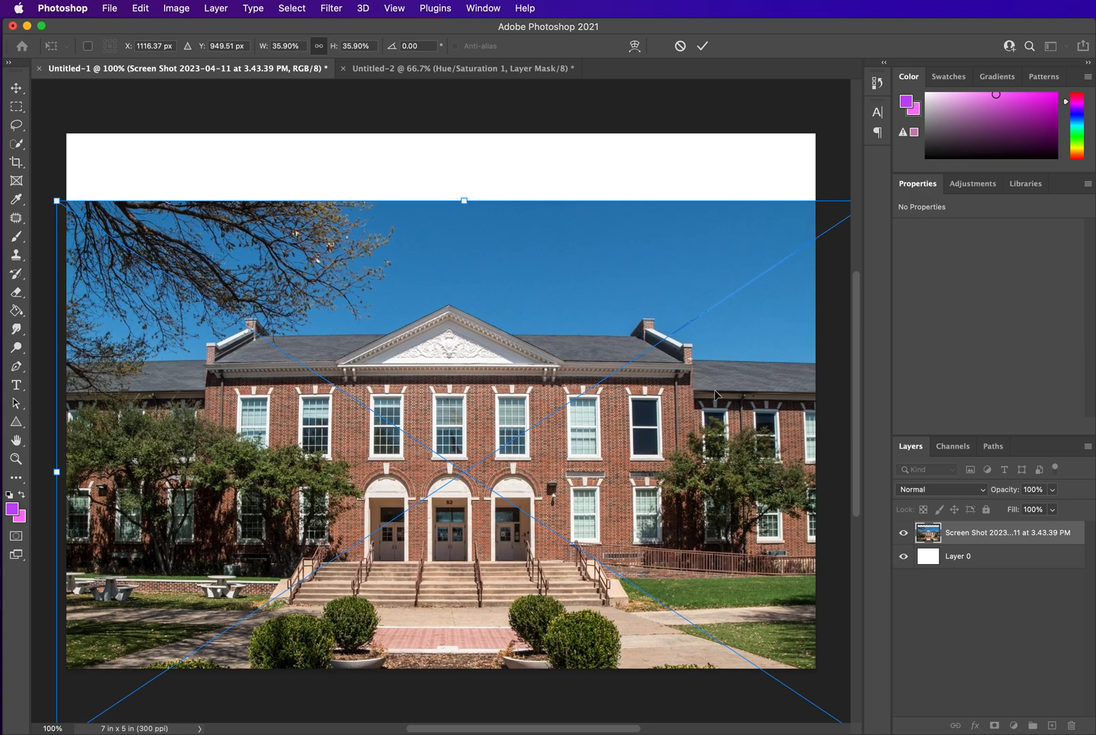
key(Return)
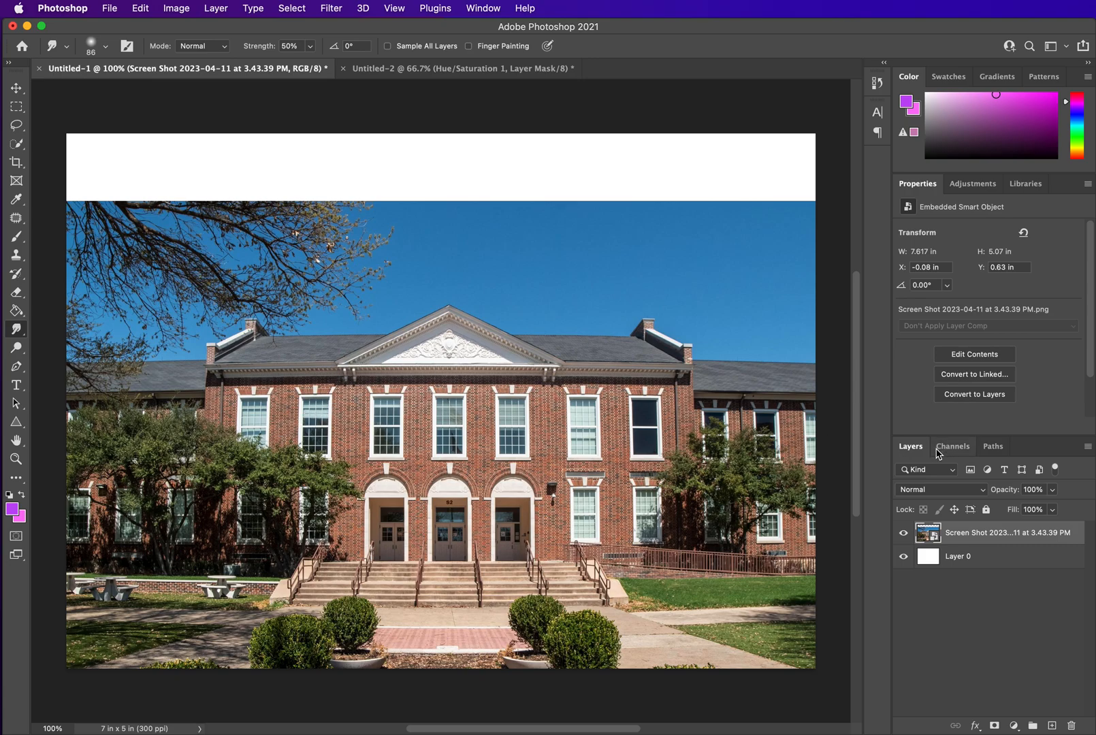
Select the sky above the building with the Quick Selection tool
click(18, 145)
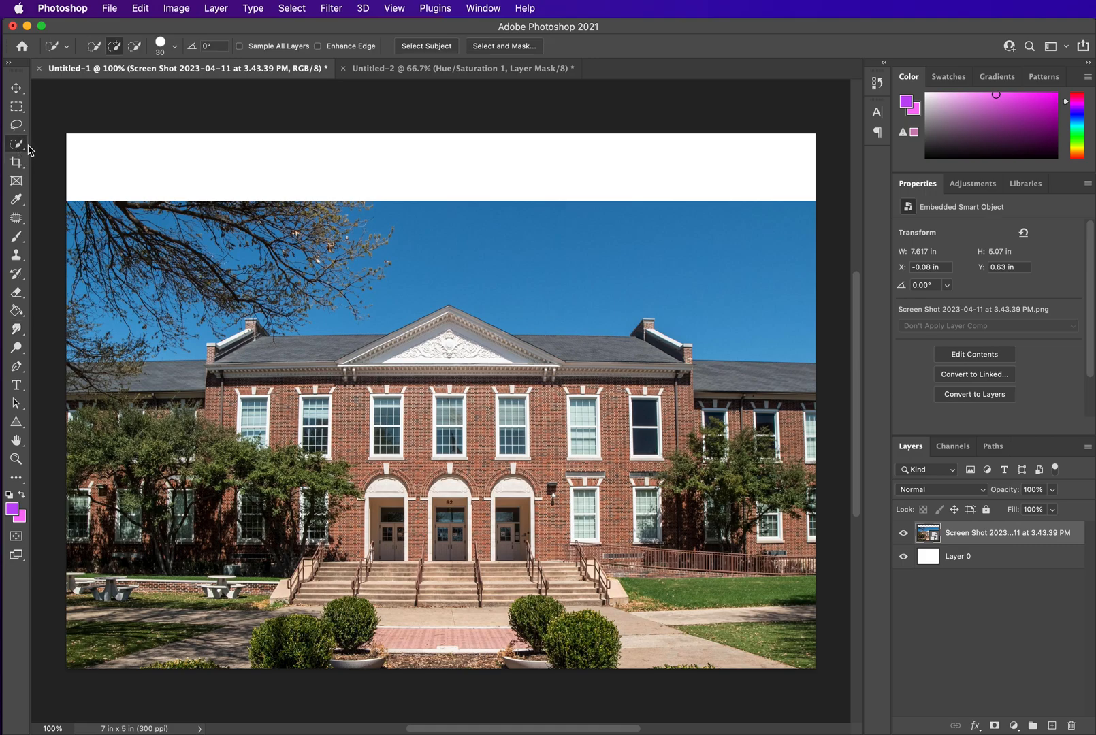
right_click(20, 146)
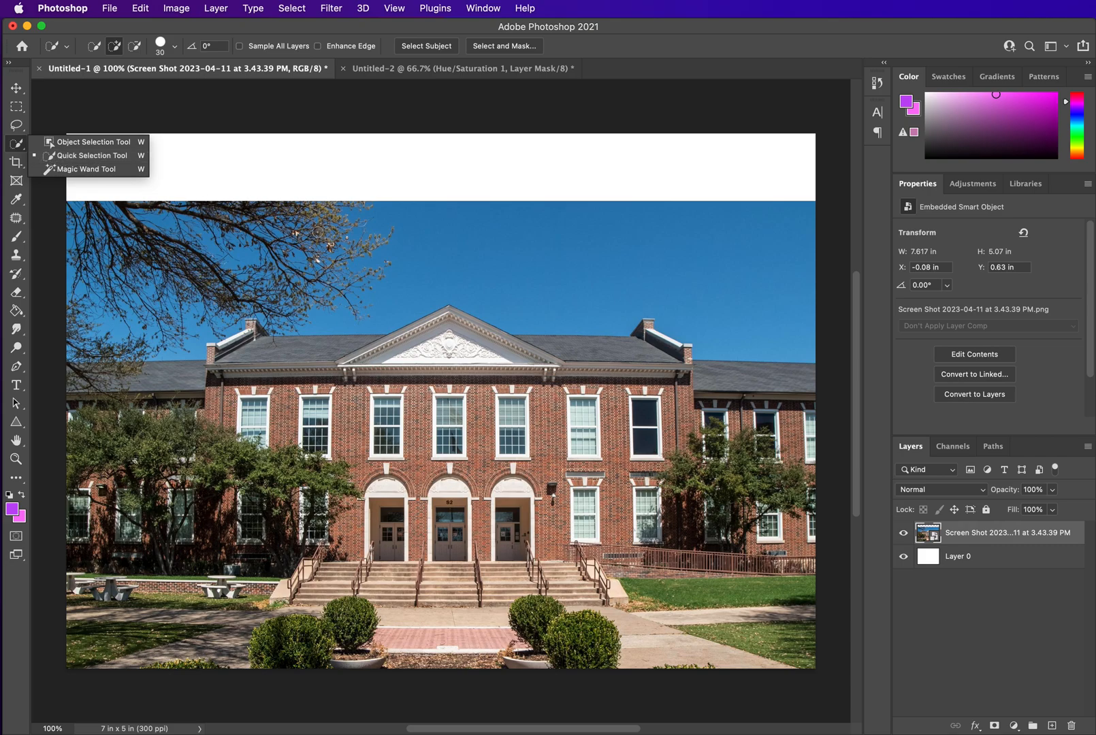
click(68, 159)
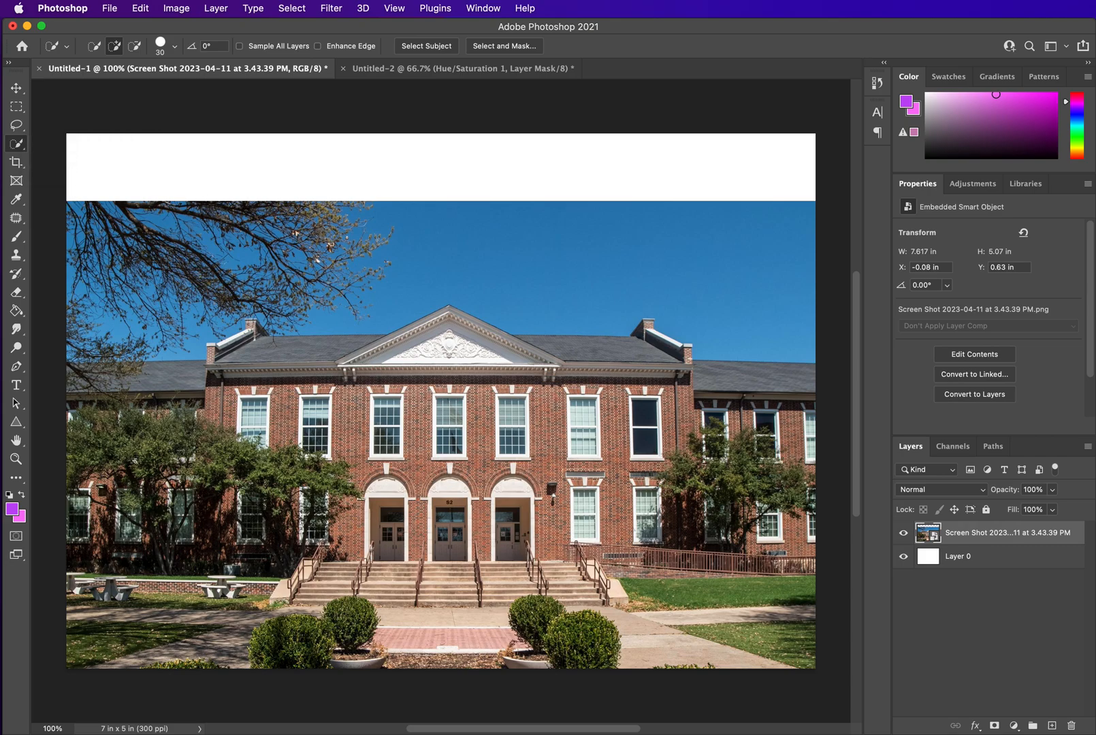
mouse_move(97, 231)
mouse_down()
mouse_move(107, 263)
mouse_move(144, 279)
mouse_move(226, 286)
mouse_move(450, 251)
mouse_move(619, 262)
mouse_up()
drag(704, 266, 196, 210)
mouse_move(95, 207)
mouse_down()
mouse_move(69, 248)
mouse_move(71, 320)
mouse_move(127, 338)
mouse_move(69, 347)
mouse_move(129, 355)
mouse_up()
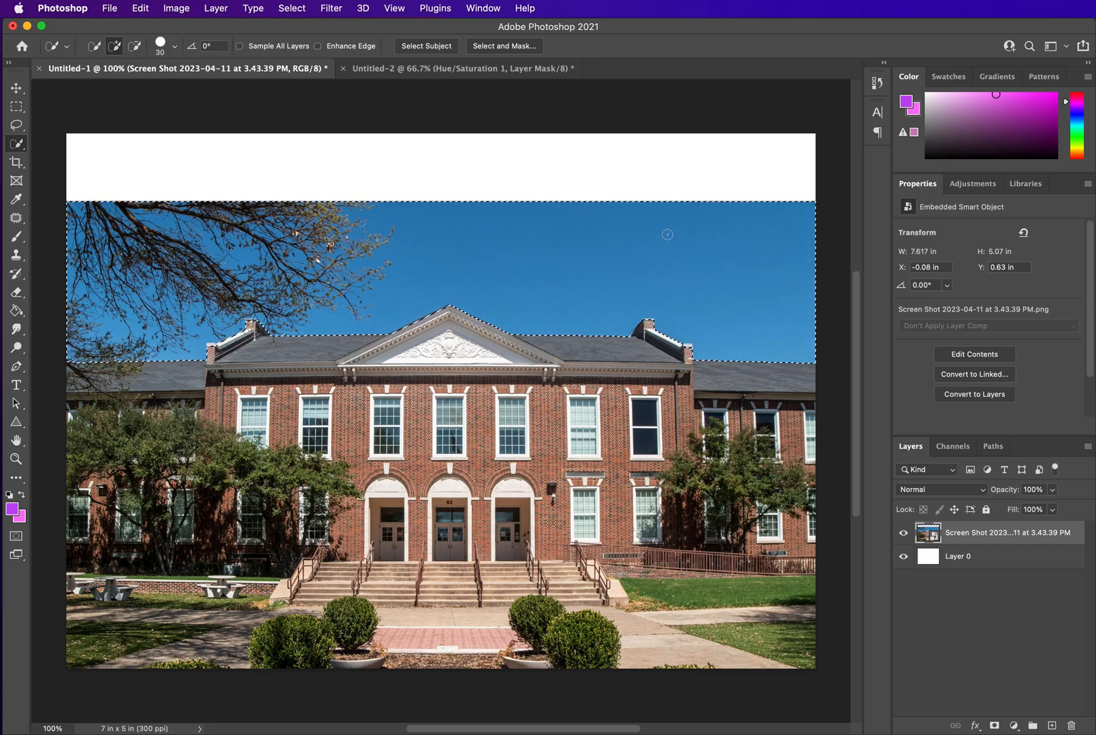
Convert the photo smart object to layers keeping its transforms, then delete the selected sky and deselect
key(Delete)
click(930, 346)
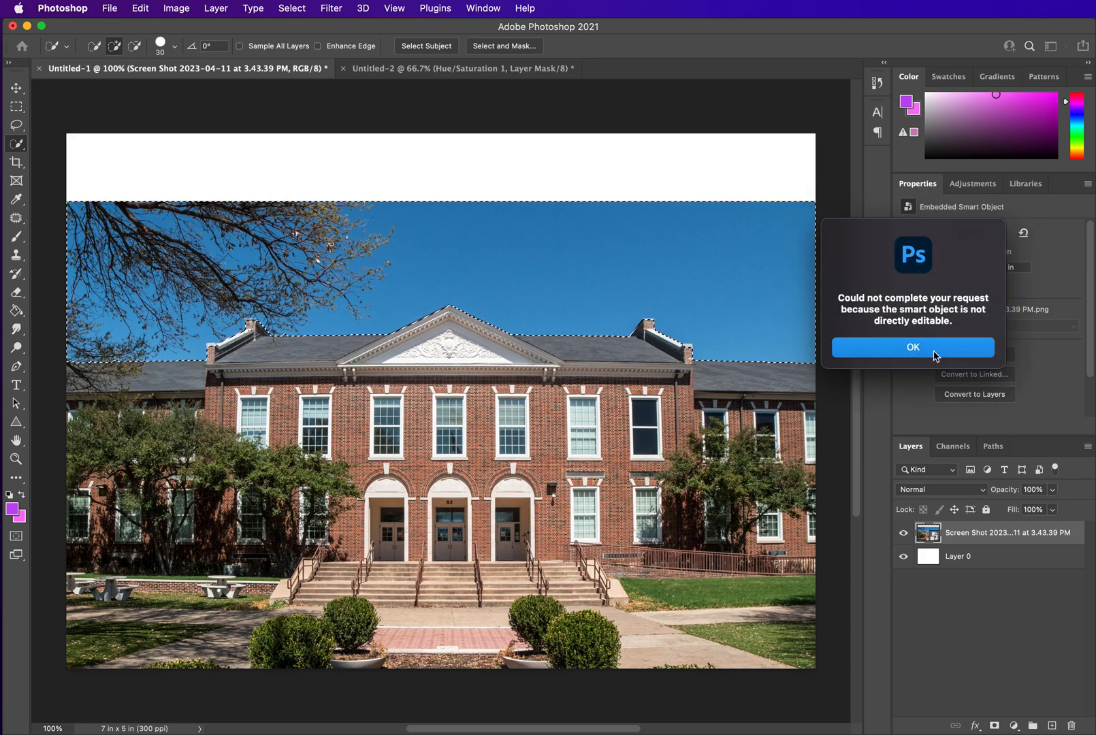
click(976, 395)
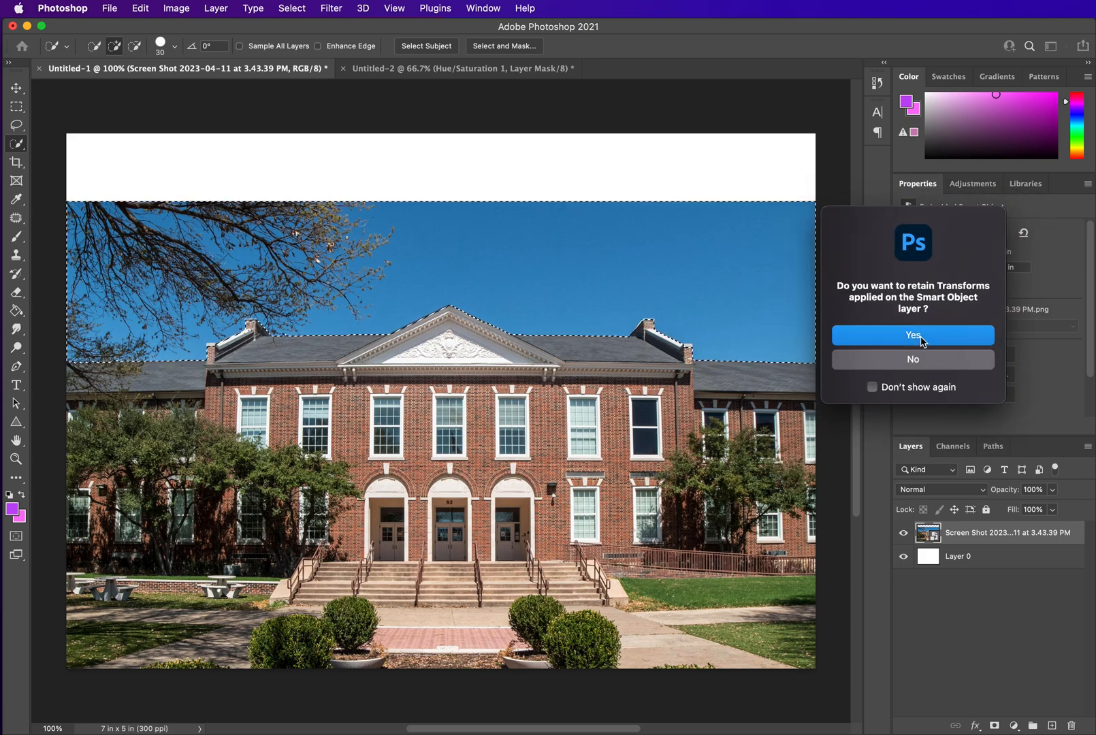
click(913, 335)
key(Delete)
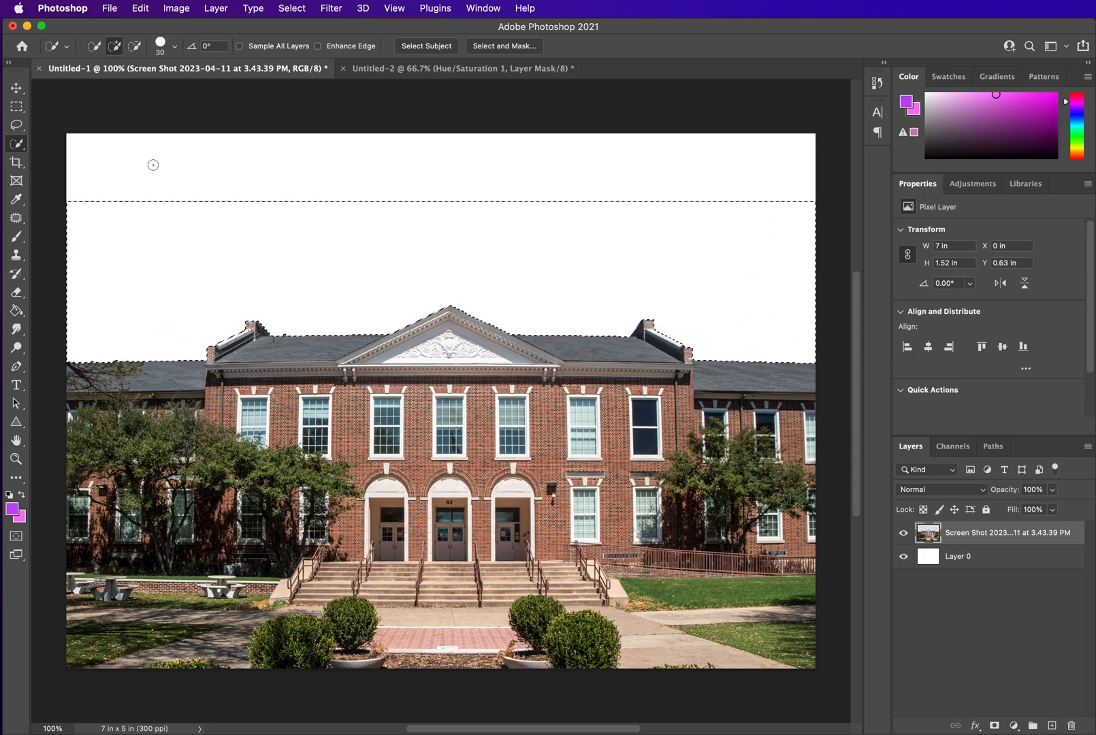
key(super+d)
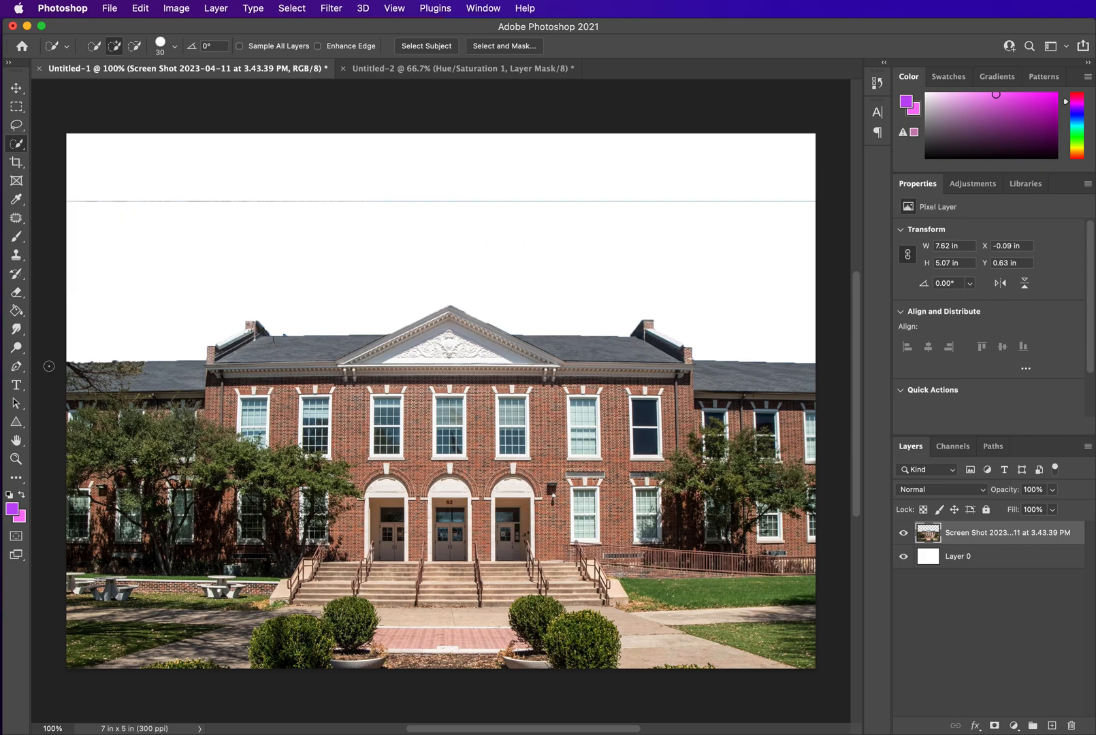
Erase the leftover thin line along the photo's top edge with the Eraser tool
click(19, 296)
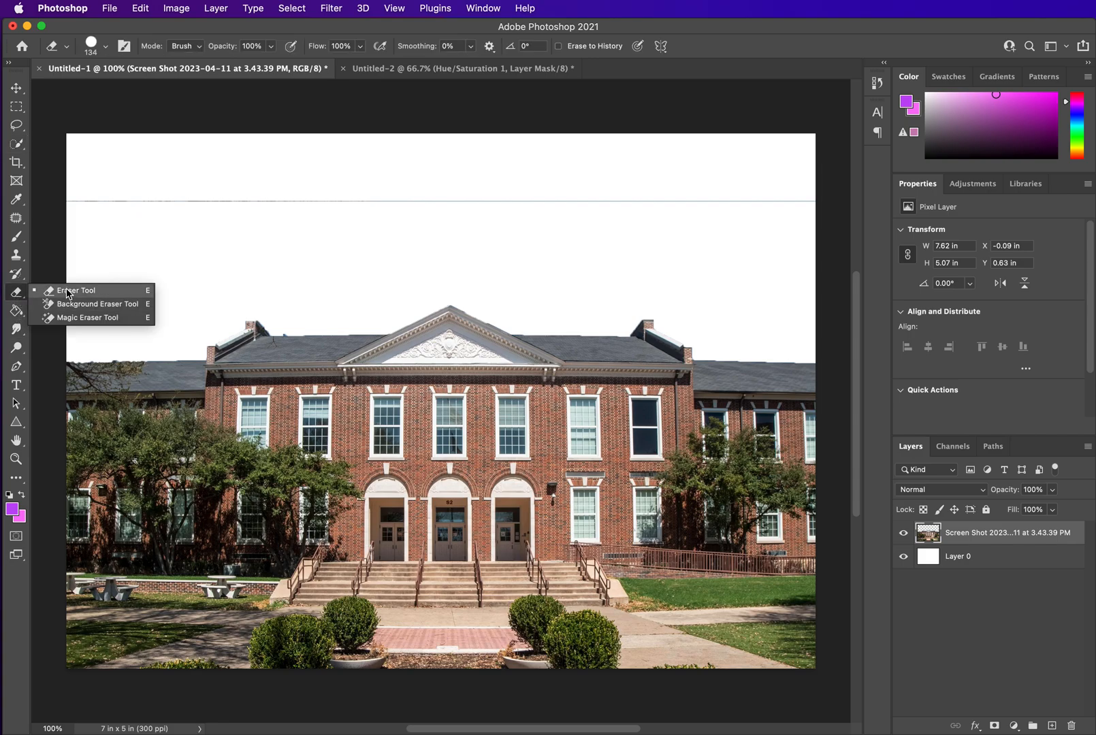
click(66, 289)
mouse_move(76, 187)
mouse_down()
mouse_move(328, 205)
mouse_move(820, 205)
mouse_up()
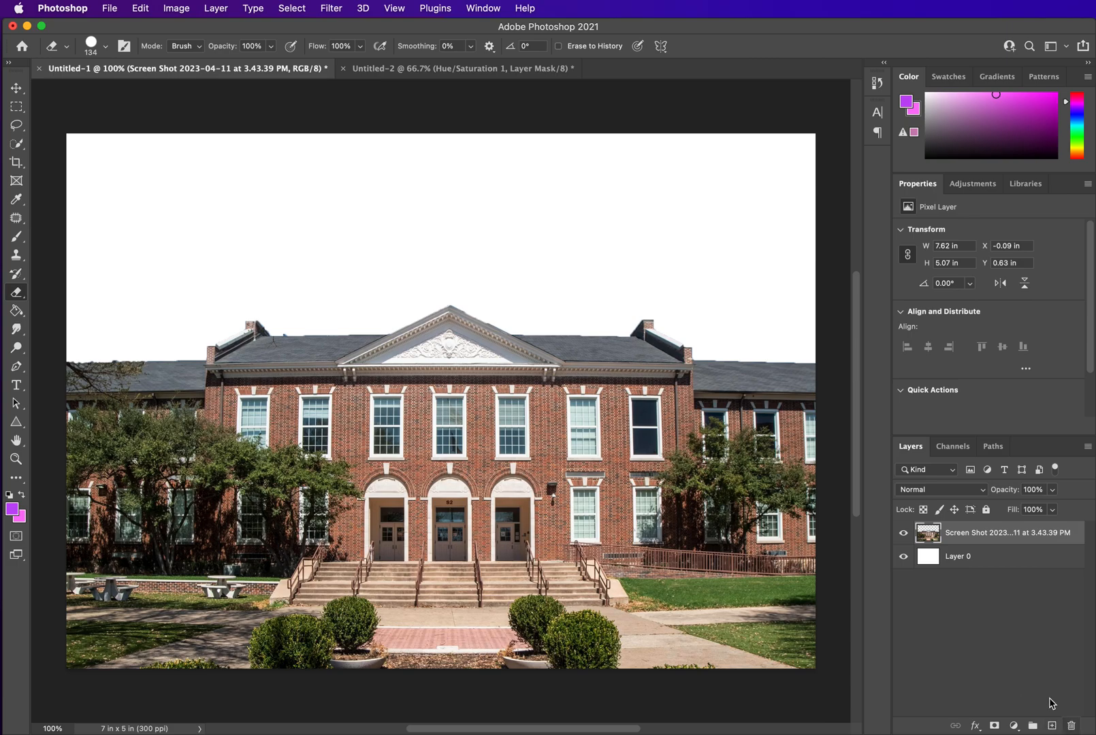
Add a new empty layer and hide the building photo layer
click(1051, 726)
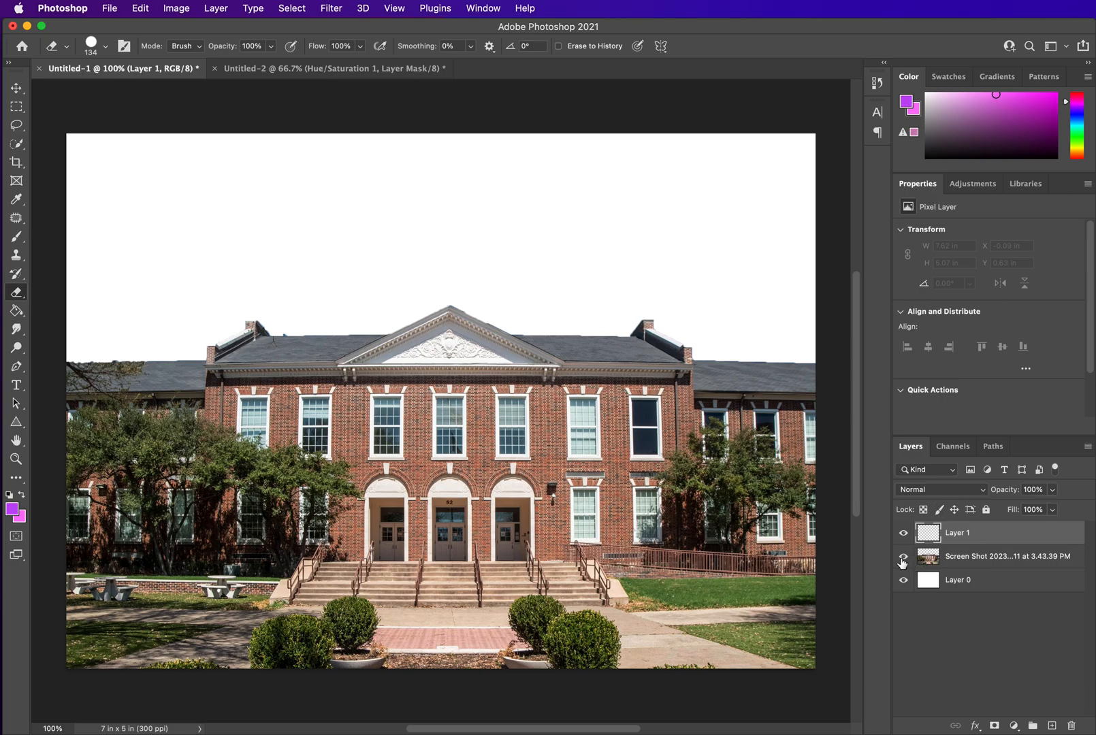
click(903, 557)
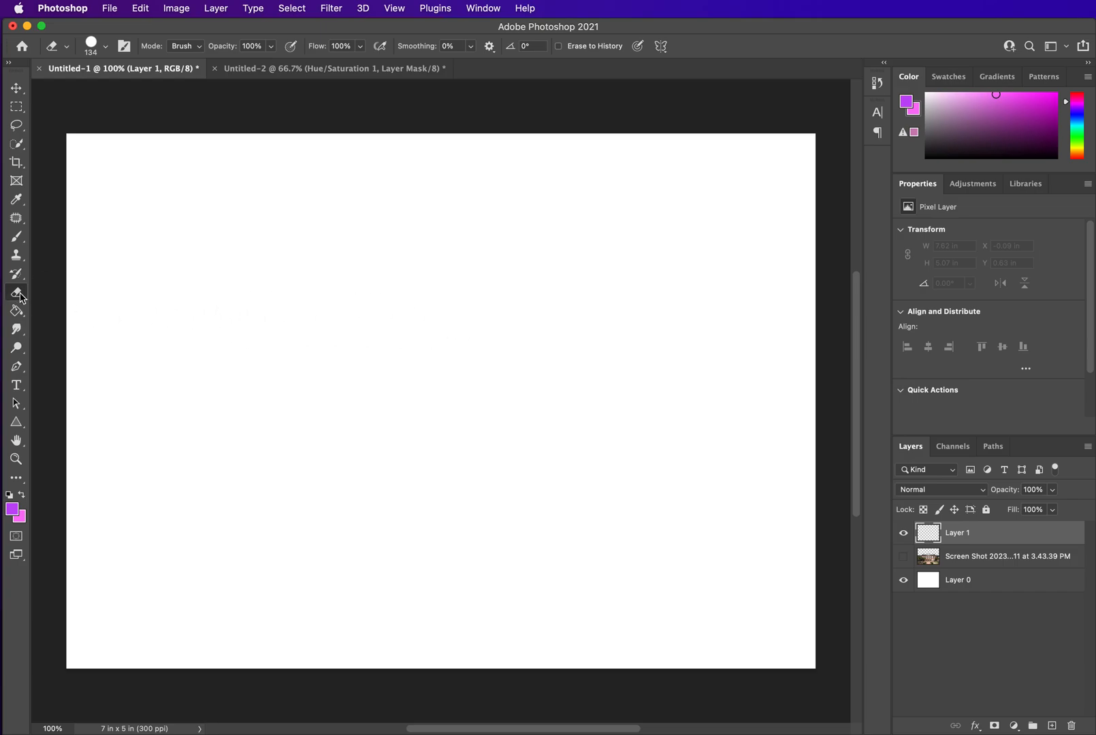
Draw about nine purple triangles of varied sizes across the upper part of the canvas with the Triangle tool
click(17, 88)
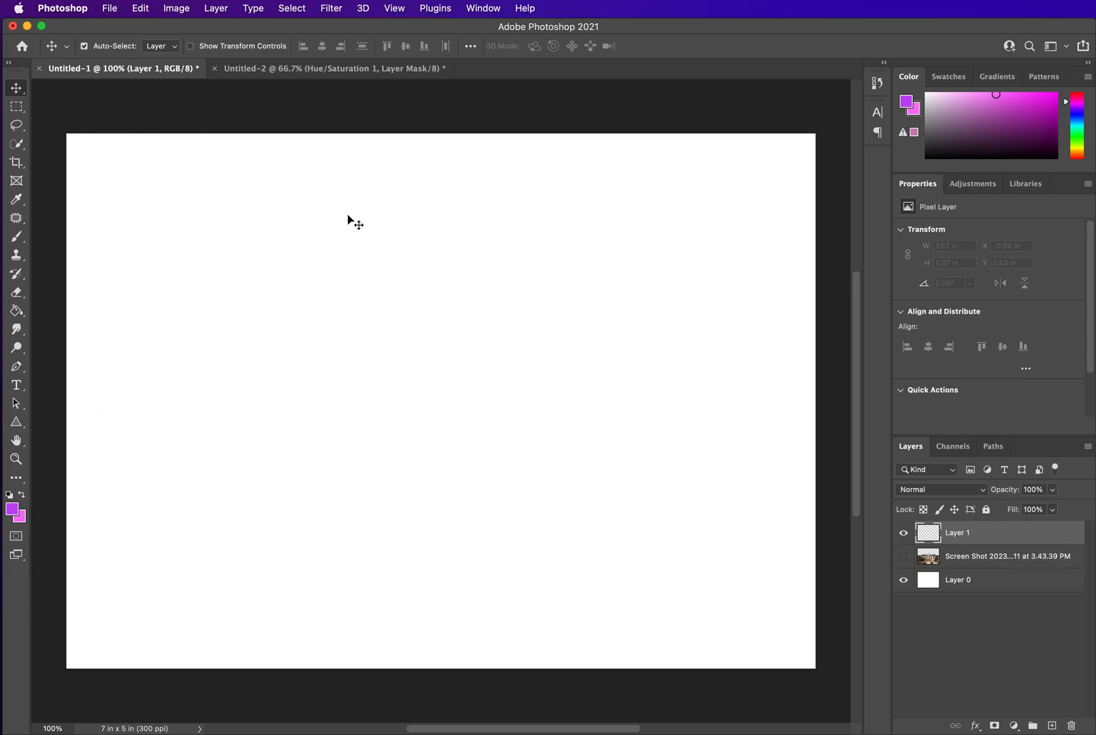
click(21, 426)
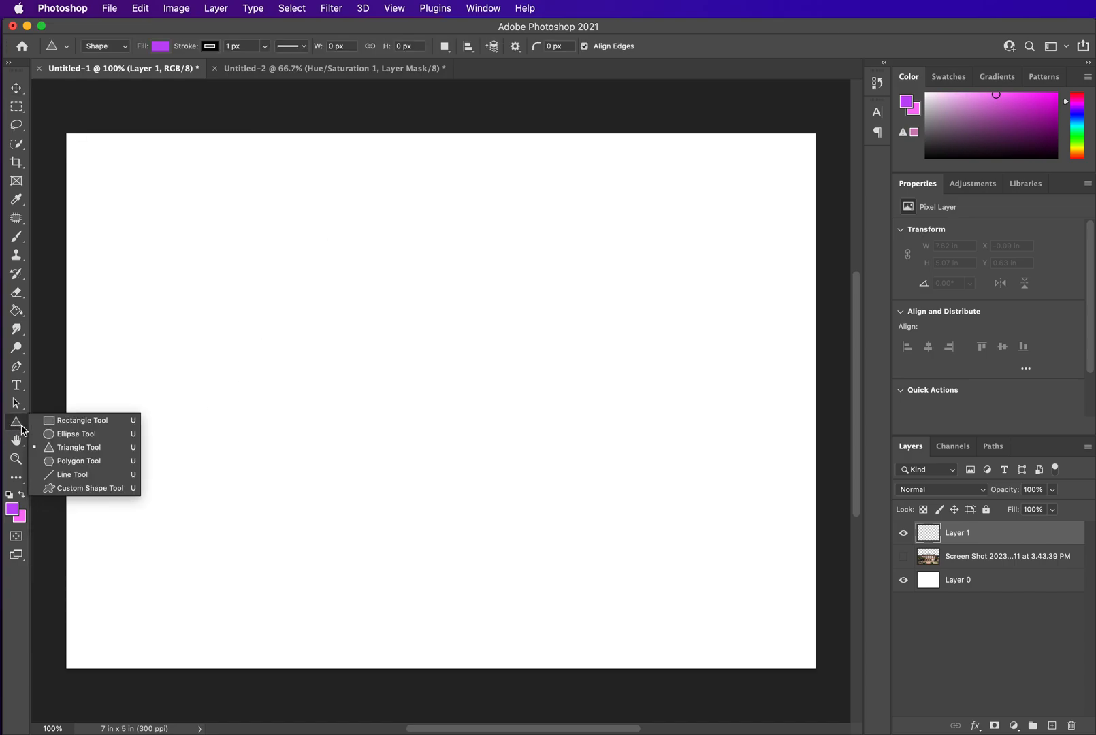
click(70, 449)
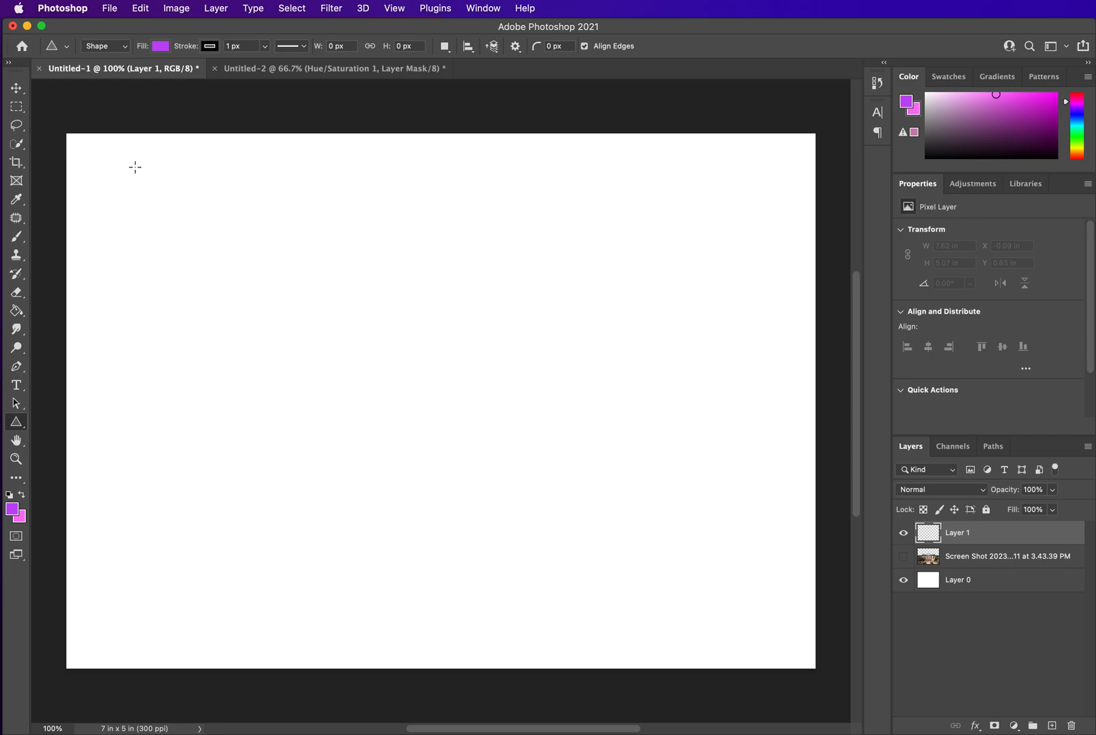
drag(136, 175, 186, 252)
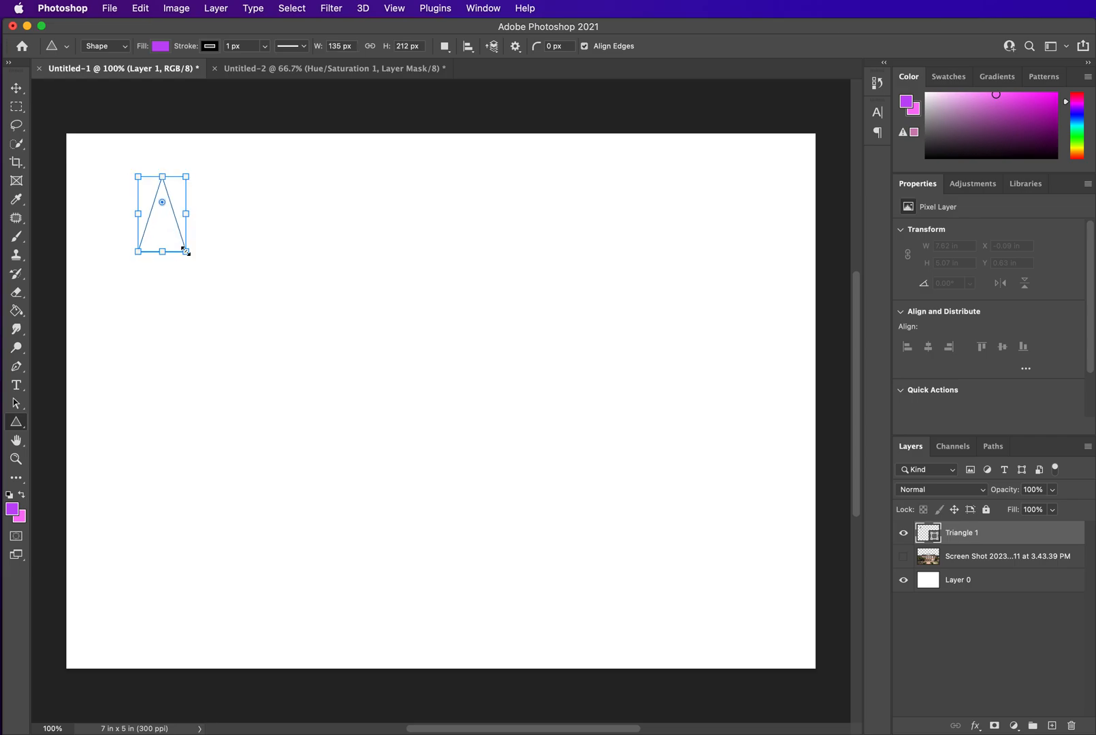
drag(211, 189, 243, 241)
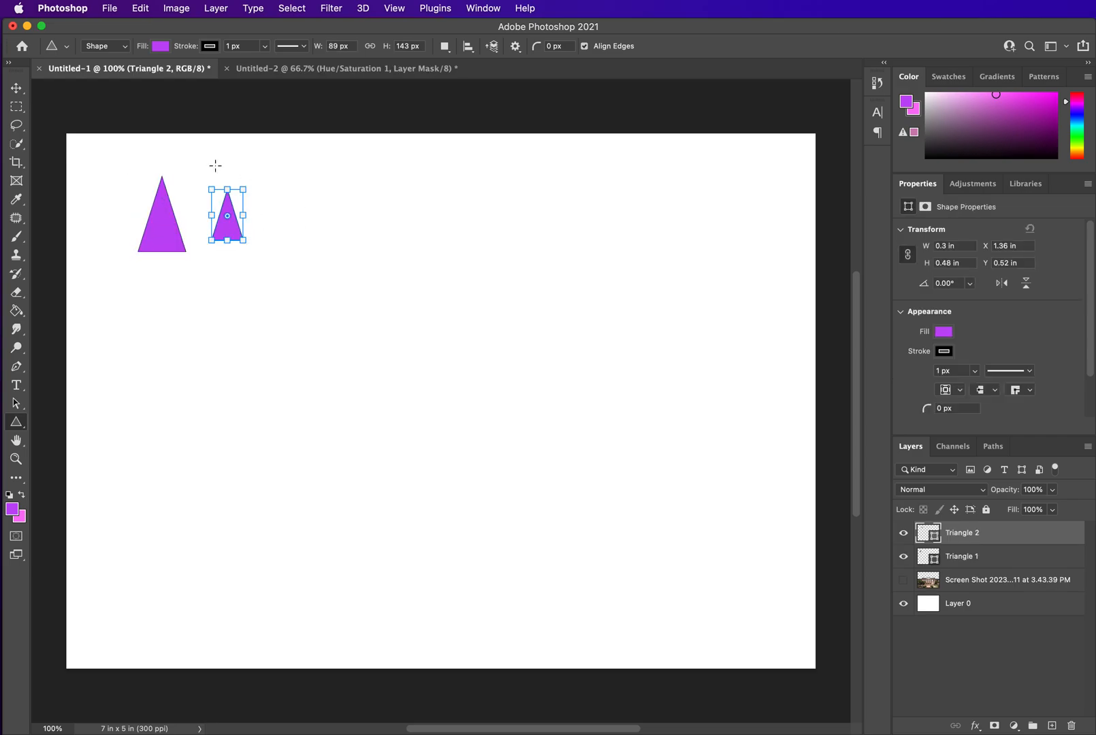
drag(188, 158, 217, 187)
drag(310, 187, 362, 246)
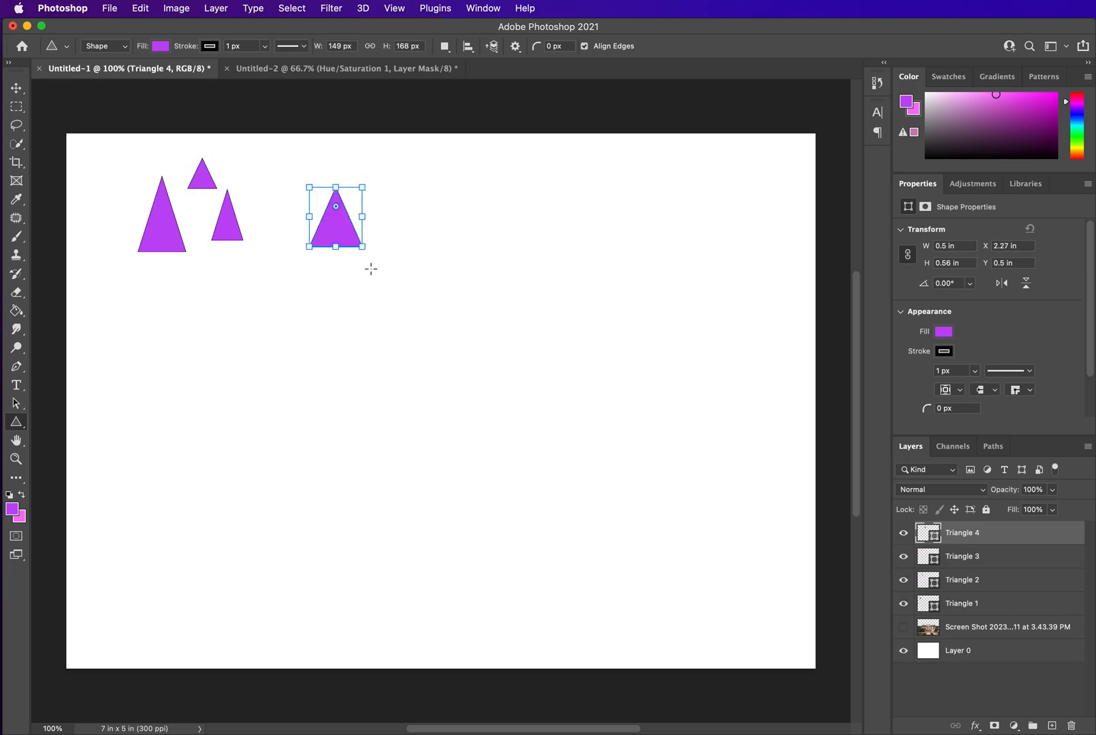
drag(281, 268, 319, 309)
drag(418, 246, 478, 300)
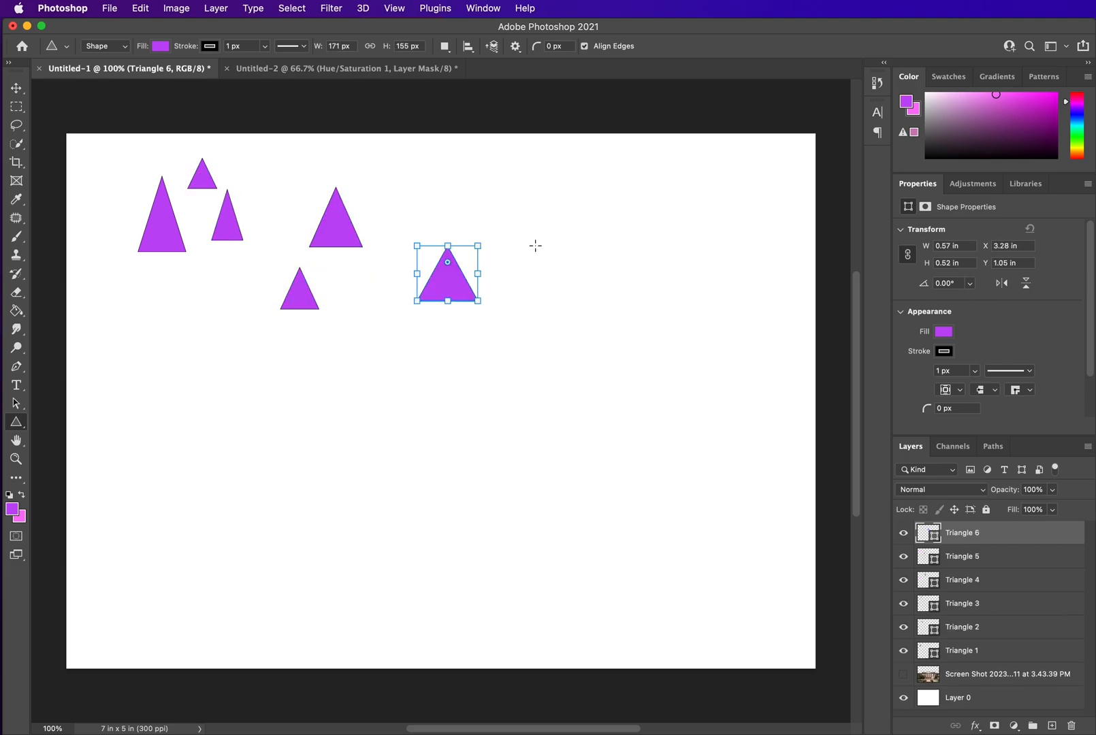
drag(508, 177, 522, 214)
drag(615, 203, 657, 248)
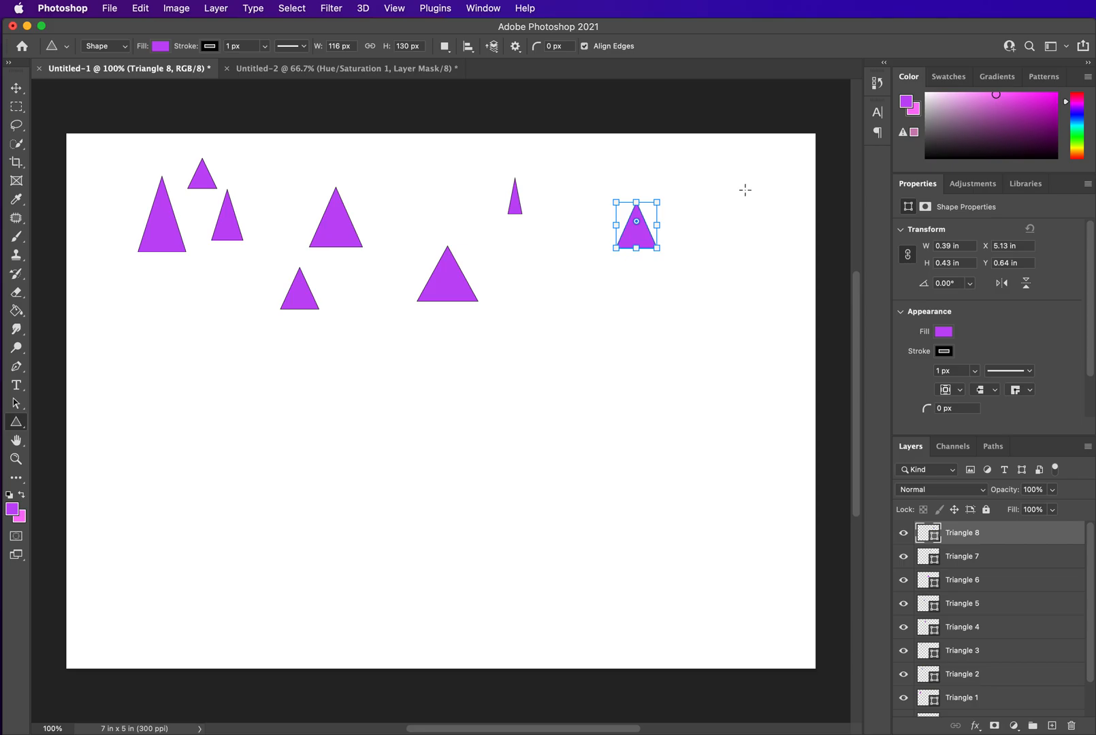
drag(746, 191, 789, 248)
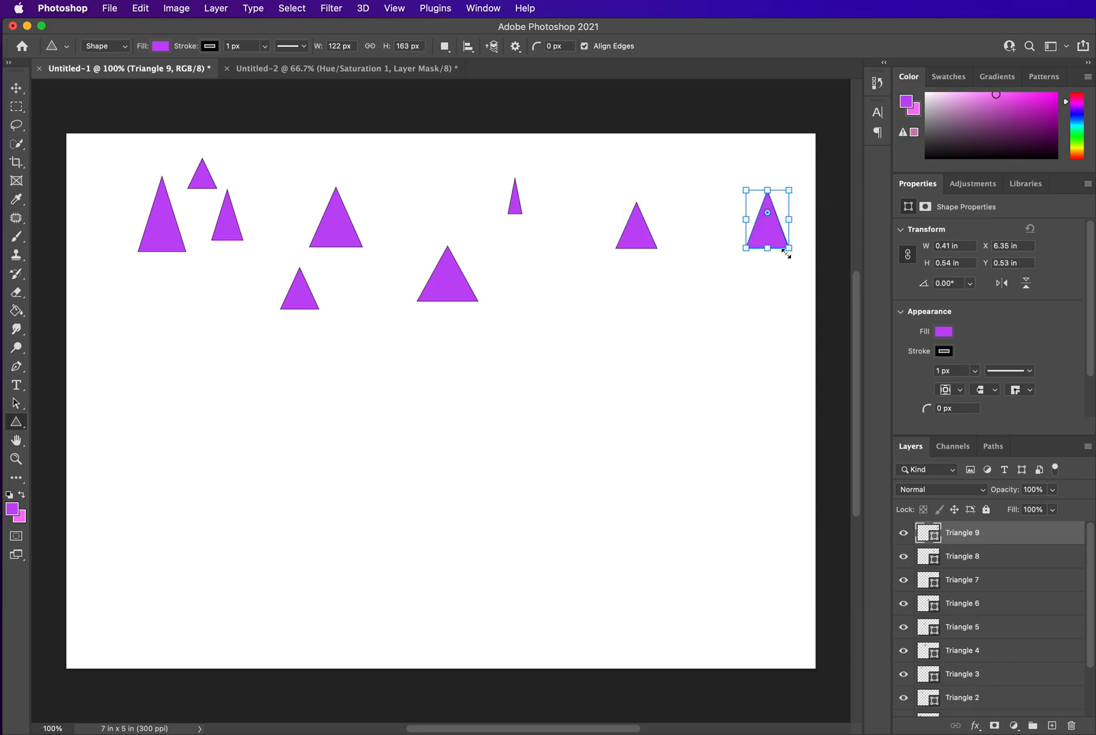
Switch the shape fill to pink and draw eight pink triangles scattered among the purple ones
click(945, 332)
click(912, 407)
drag(695, 225, 742, 305)
drag(475, 205, 501, 260)
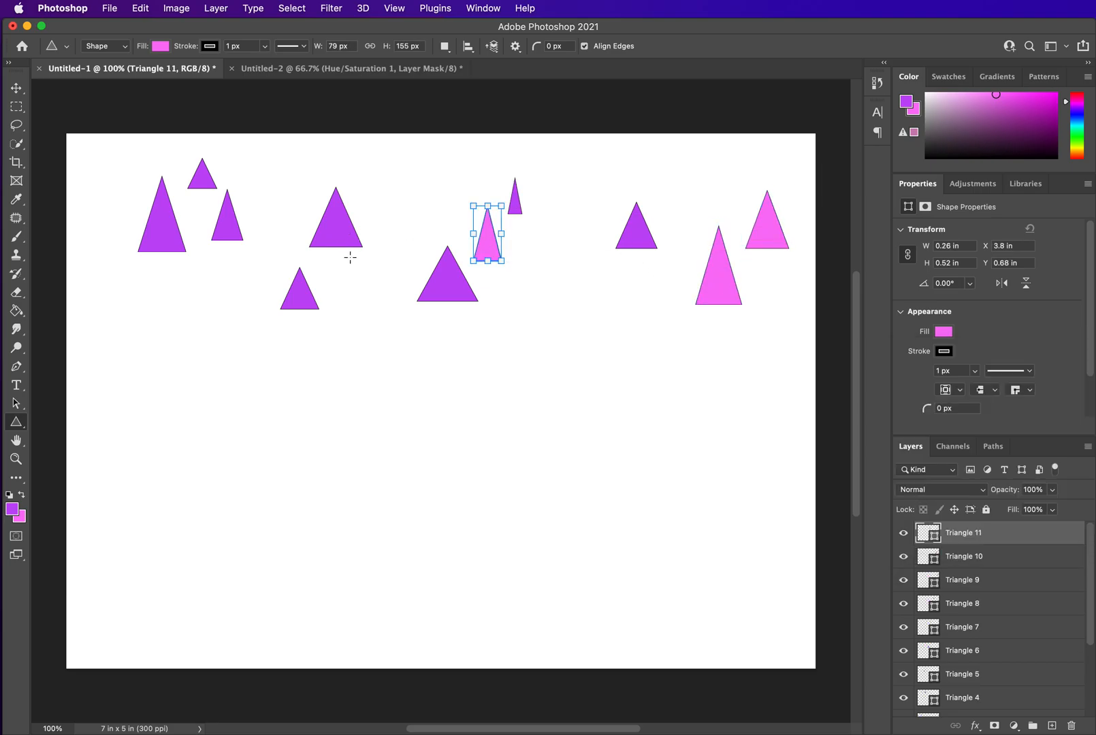
drag(350, 257, 379, 304)
drag(247, 182, 268, 223)
drag(190, 226, 226, 278)
drag(115, 228, 157, 294)
drag(112, 144, 139, 192)
drag(79, 155, 111, 221)
Switch the shape fill to cyan and draw six cyan triangles among the others
click(944, 333)
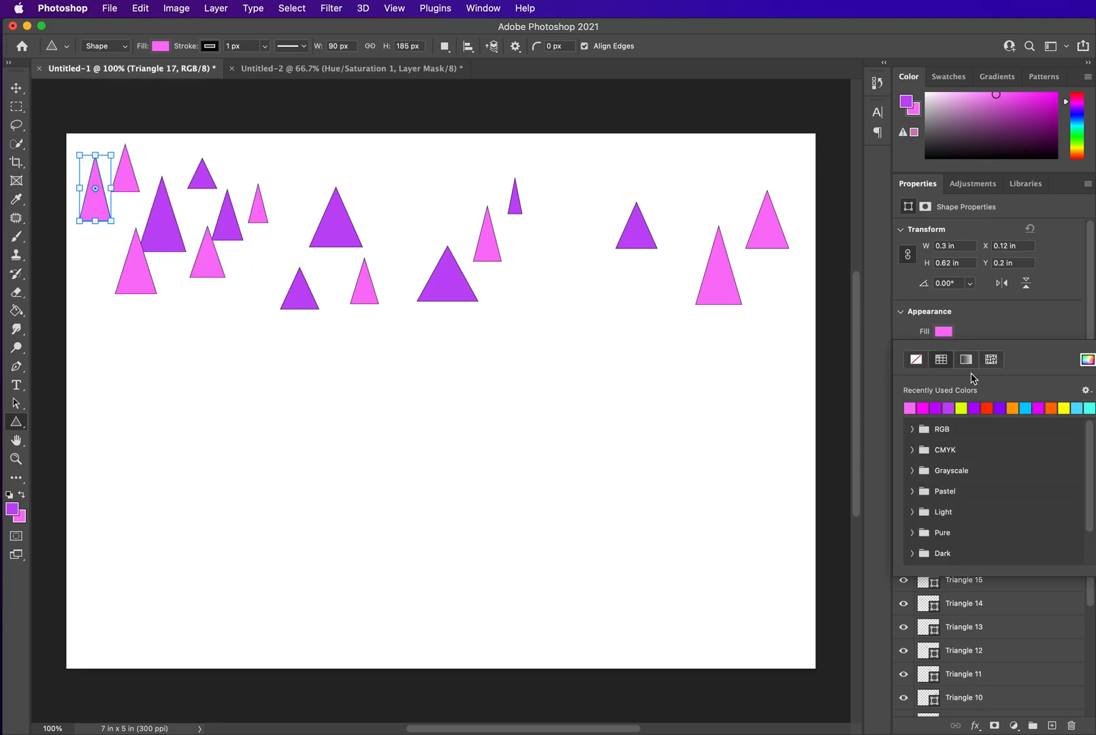
click(1025, 408)
mouse_move(698, 166)
mouse_down()
mouse_move(735, 236)
mouse_move(708, 282)
mouse_up()
drag(606, 269, 643, 323)
drag(528, 205, 570, 270)
drag(460, 228, 476, 279)
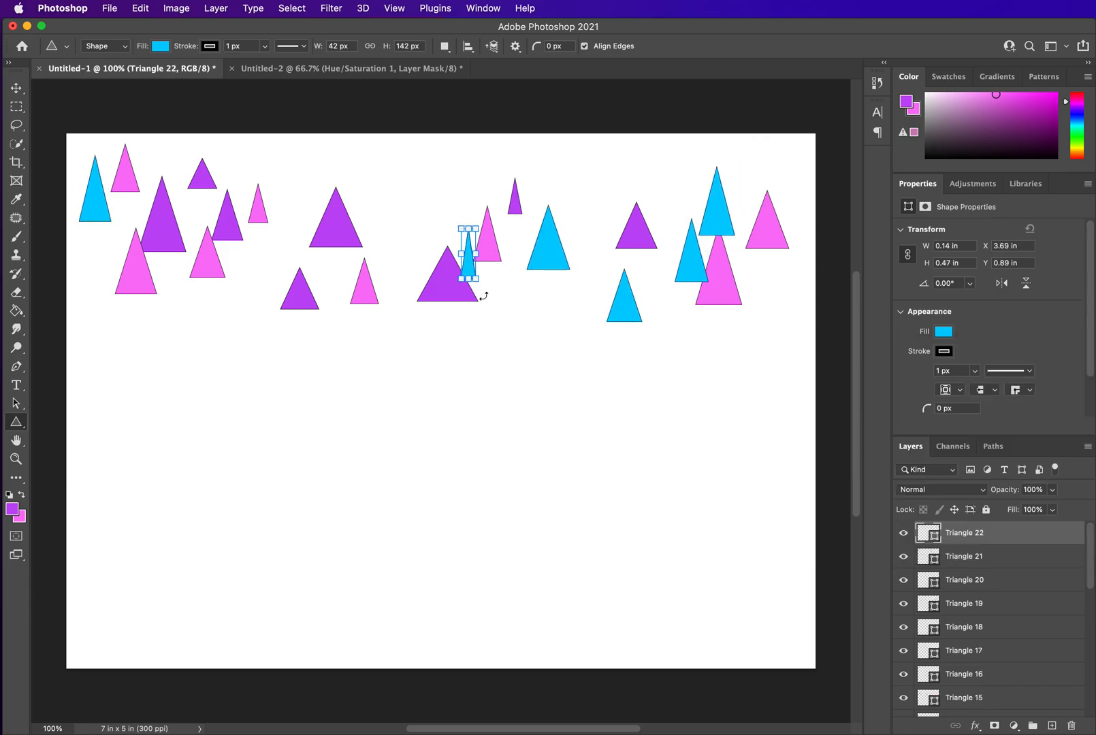
drag(367, 200, 397, 251)
drag(314, 162, 330, 223)
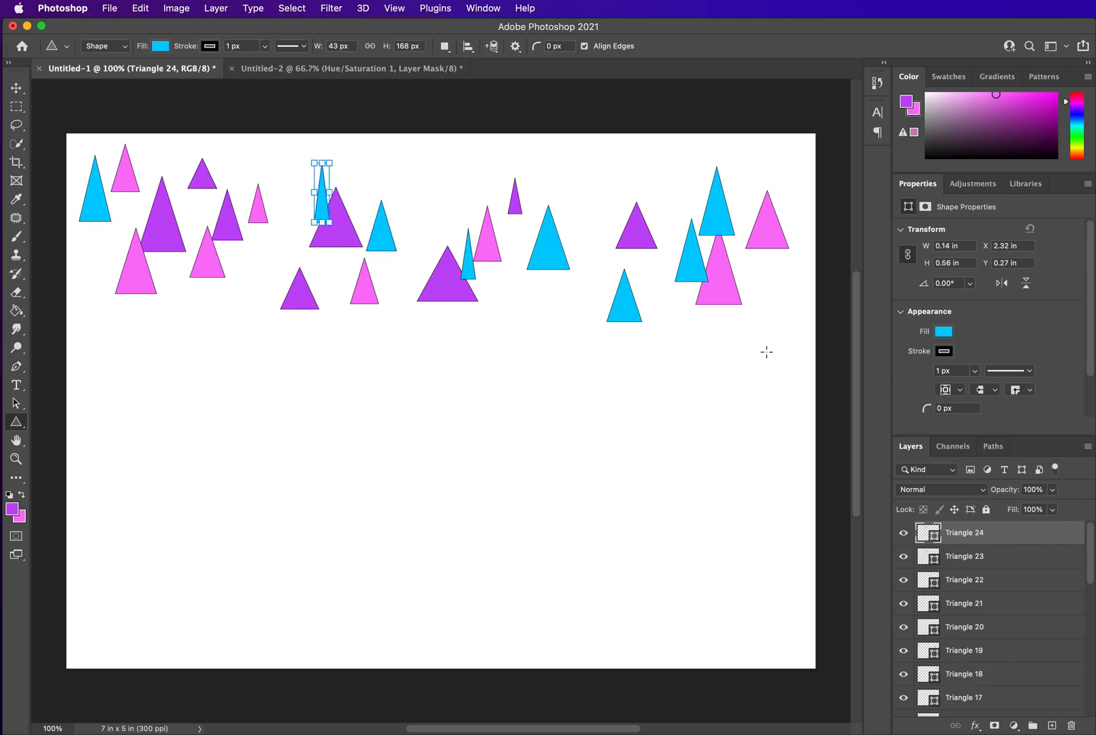
click(944, 332)
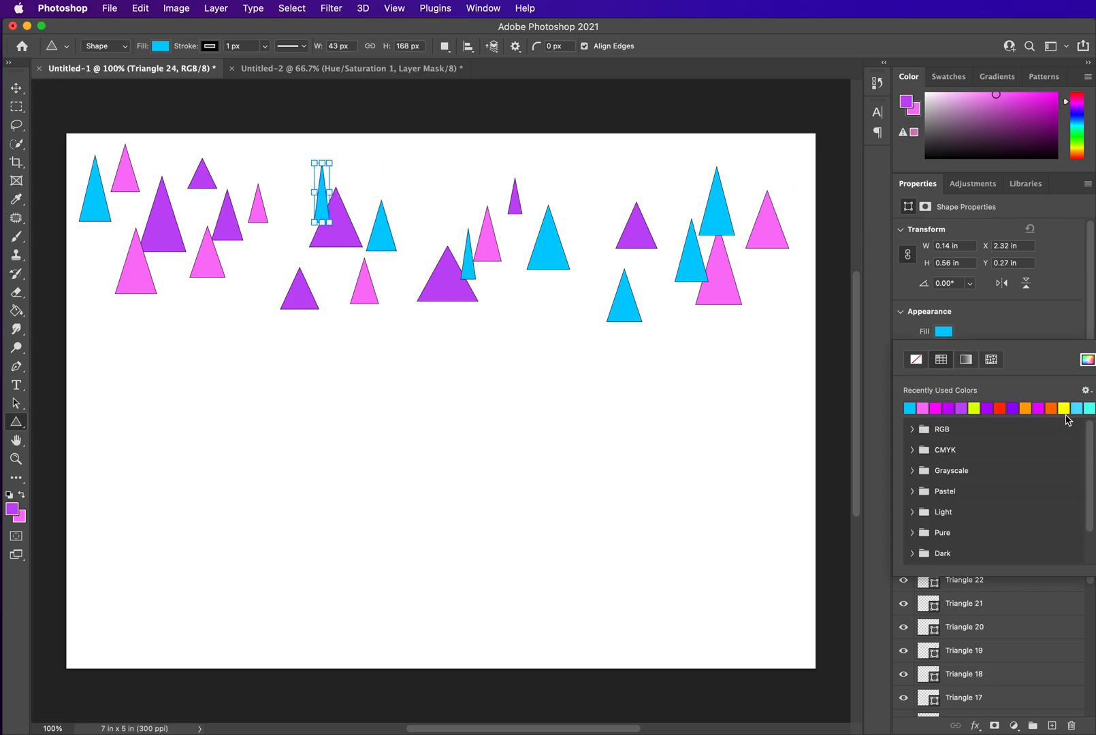
click(1087, 360)
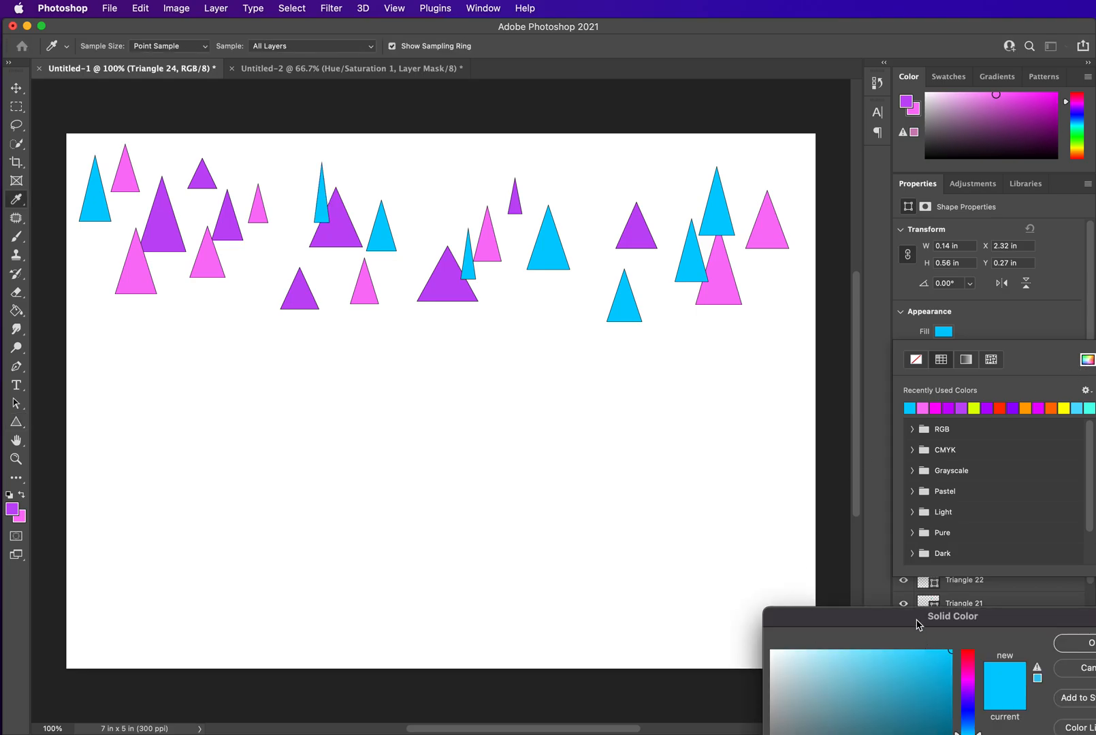
drag(916, 624, 715, 404)
click(878, 425)
Draw six more cyan triangles across the left and middle of the canvas
drag(496, 281, 533, 311)
drag(226, 257, 280, 304)
drag(169, 253, 199, 308)
drag(200, 192, 233, 248)
drag(171, 160, 208, 209)
drag(269, 152, 323, 220)
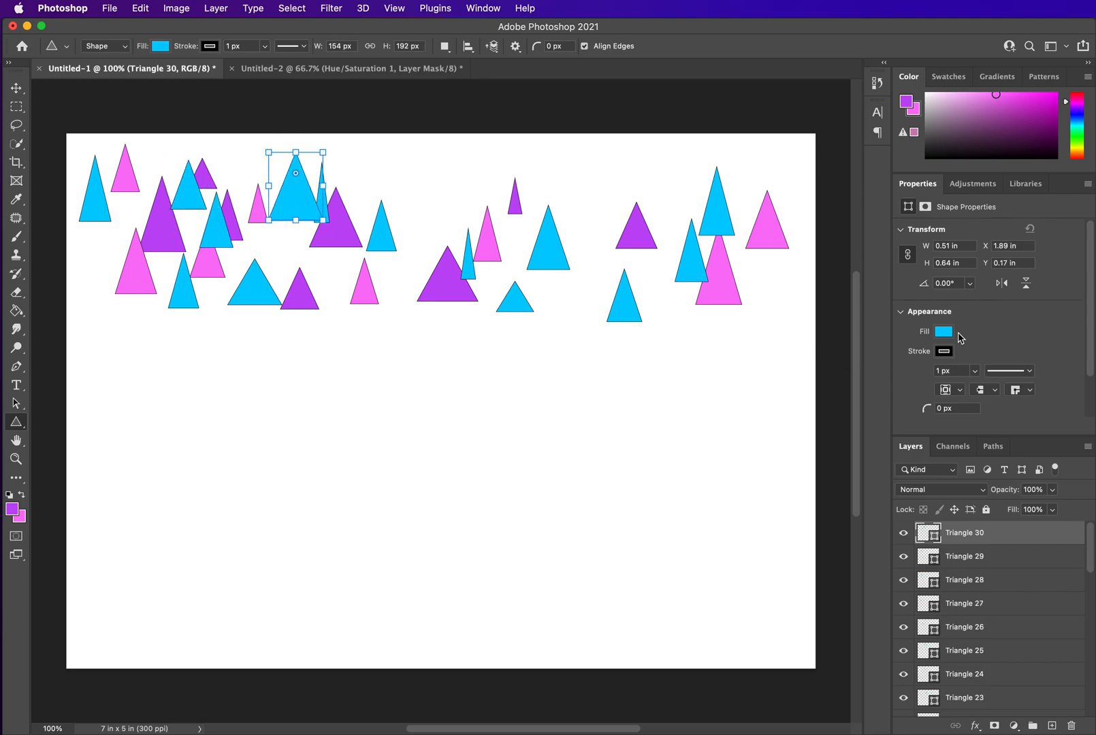
Switch the shape fill to yellow-green and draw about eleven yellow-green triangles among the others
click(948, 334)
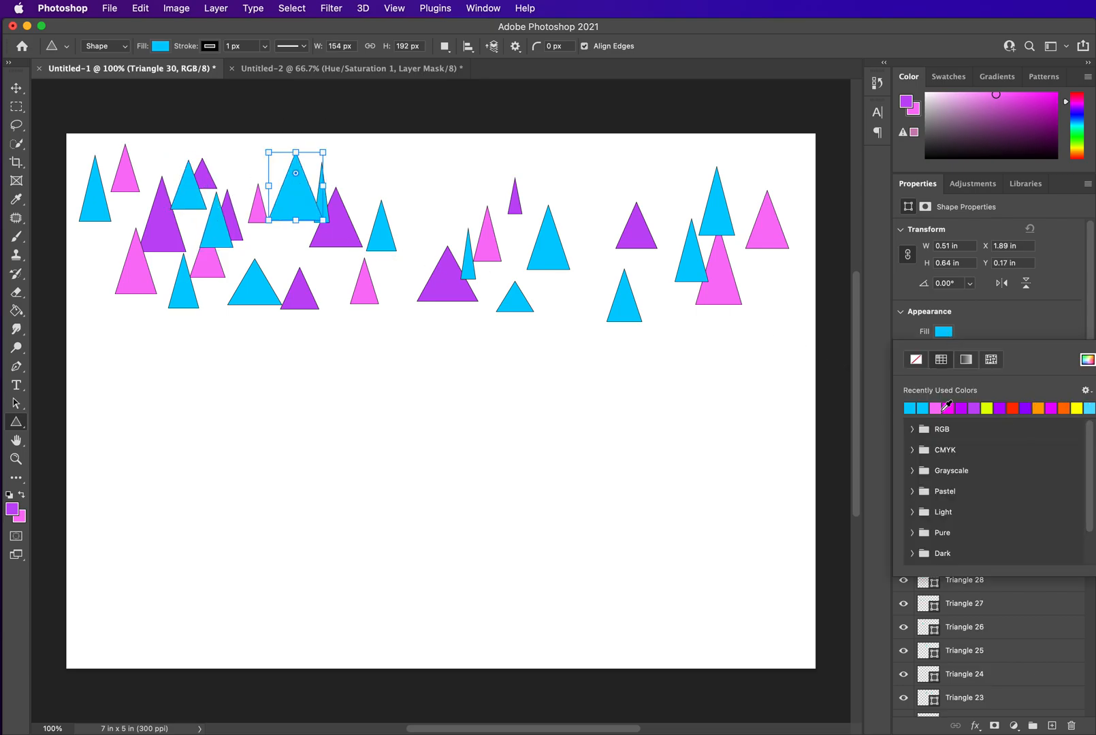
click(987, 408)
click(567, 169)
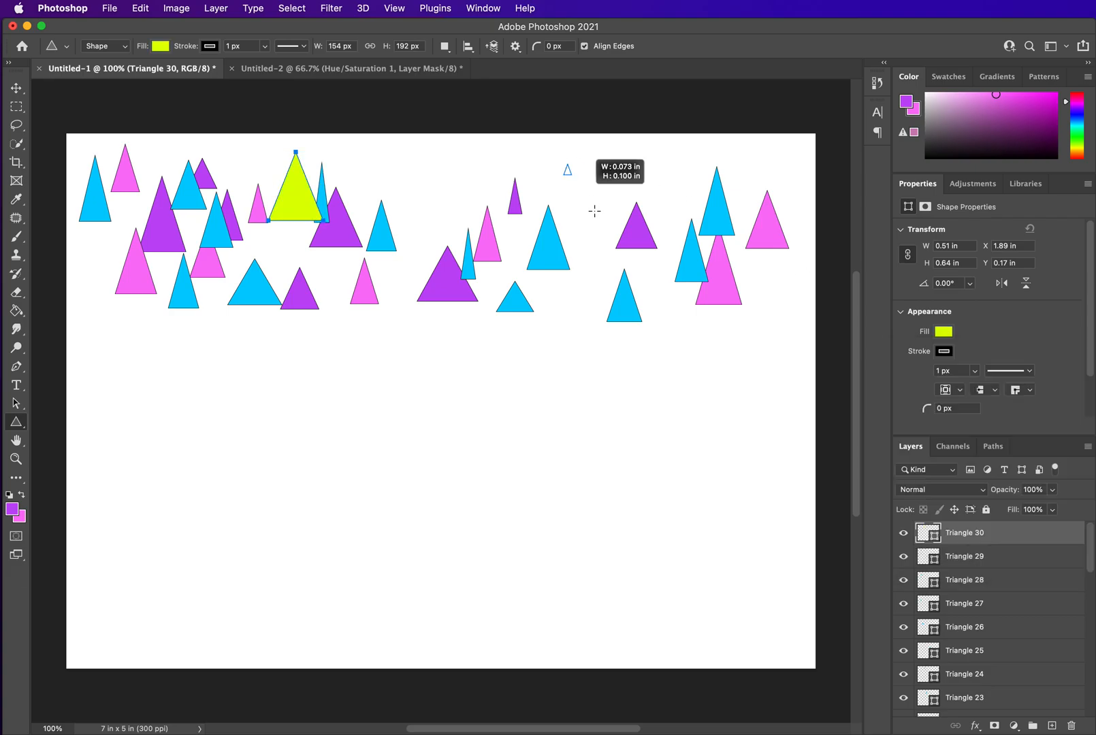
drag(590, 202, 599, 218)
drag(644, 172, 684, 222)
drag(431, 208, 454, 253)
drag(465, 145, 501, 194)
drag(407, 154, 434, 209)
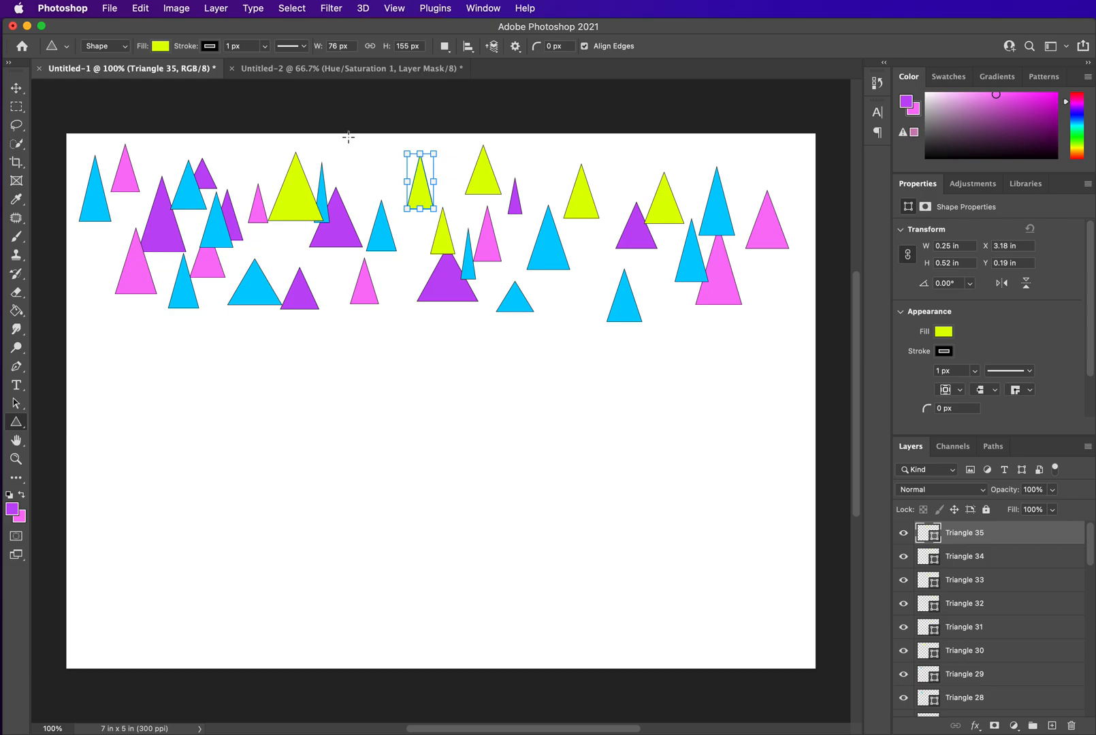
drag(349, 139, 363, 166)
drag(292, 249, 331, 287)
drag(405, 279, 451, 329)
drag(85, 256, 172, 343)
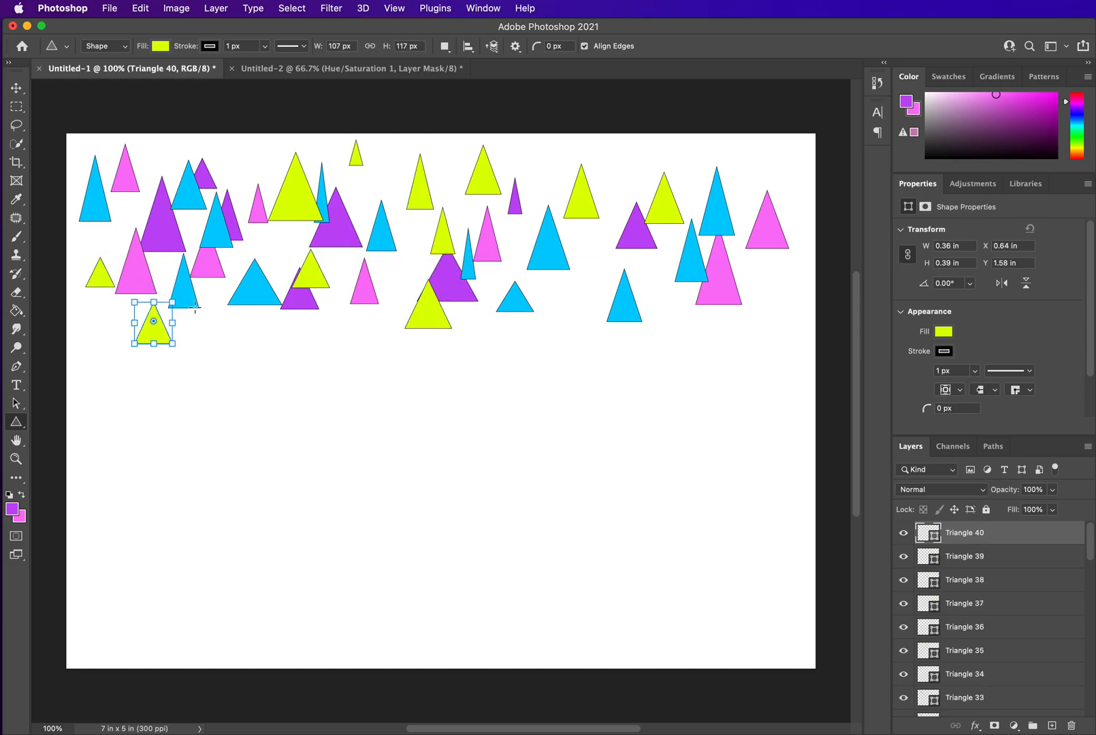
Draw three more yellow-green triangles, a large one at the upper left and two near the right side
drag(117, 197, 191, 276)
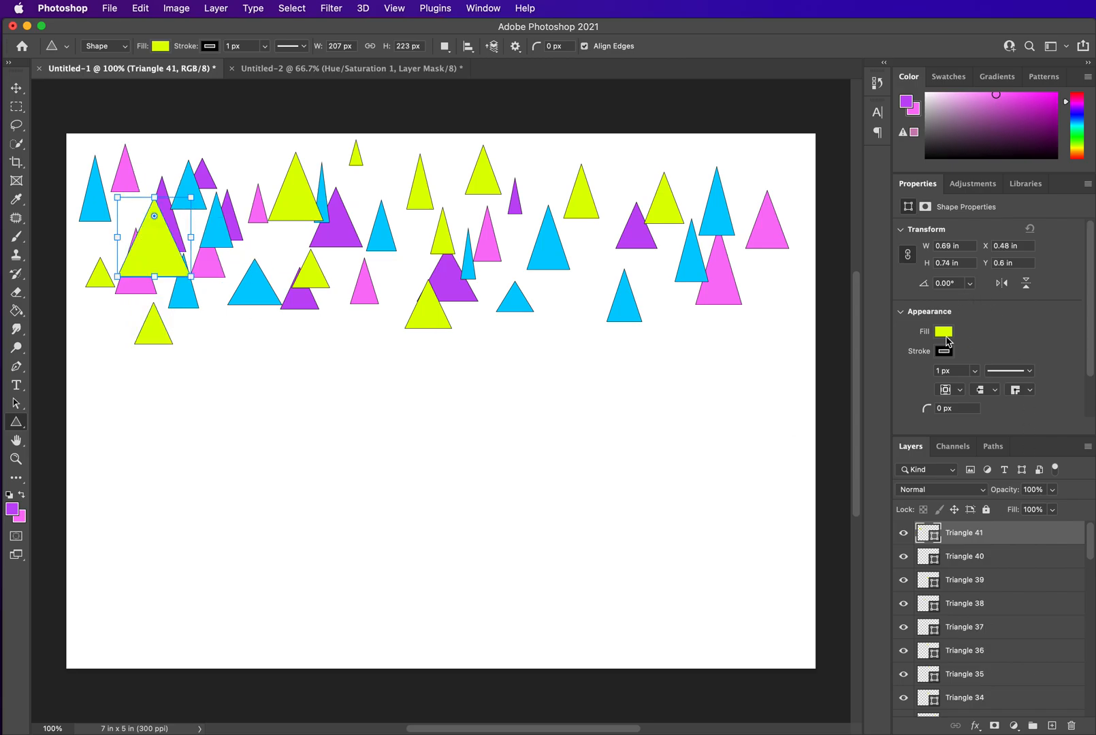
drag(765, 271, 783, 314)
mouse_move(604, 260)
mouse_down()
mouse_move(625, 287)
mouse_move(710, 336)
mouse_up()
Recolour the last triangle orange and draw nine more orange triangles scattered across the top of the canvas
click(944, 331)
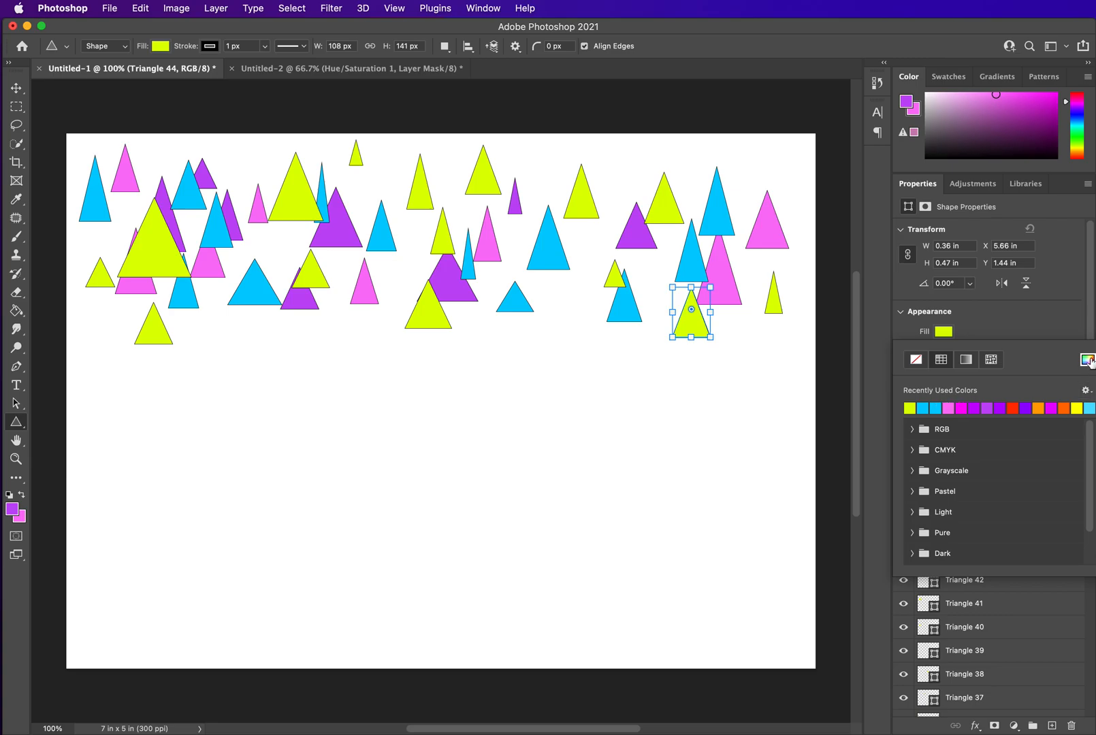
click(1063, 407)
drag(678, 182, 702, 217)
drag(555, 168, 593, 221)
drag(755, 168, 781, 193)
drag(766, 137, 808, 186)
drag(495, 149, 558, 213)
mouse_move(393, 159)
mouse_down()
mouse_move(455, 240)
mouse_move(434, 211)
mouse_up()
drag(247, 234, 292, 283)
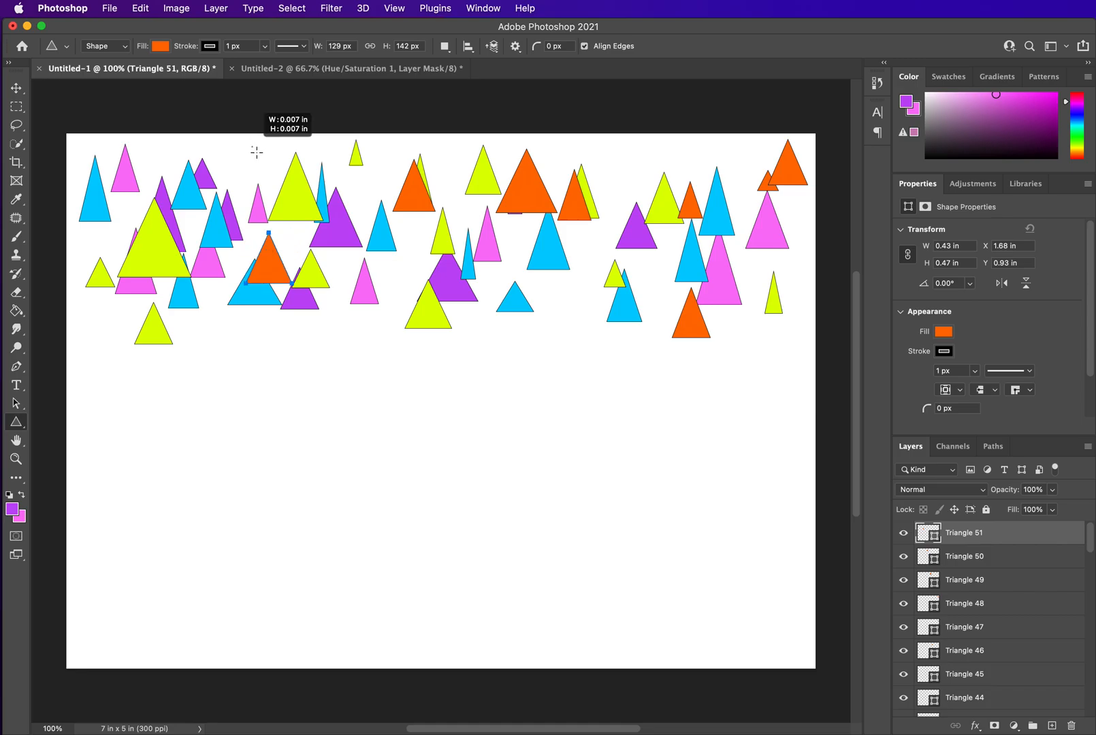
drag(252, 147, 295, 205)
drag(85, 216, 130, 267)
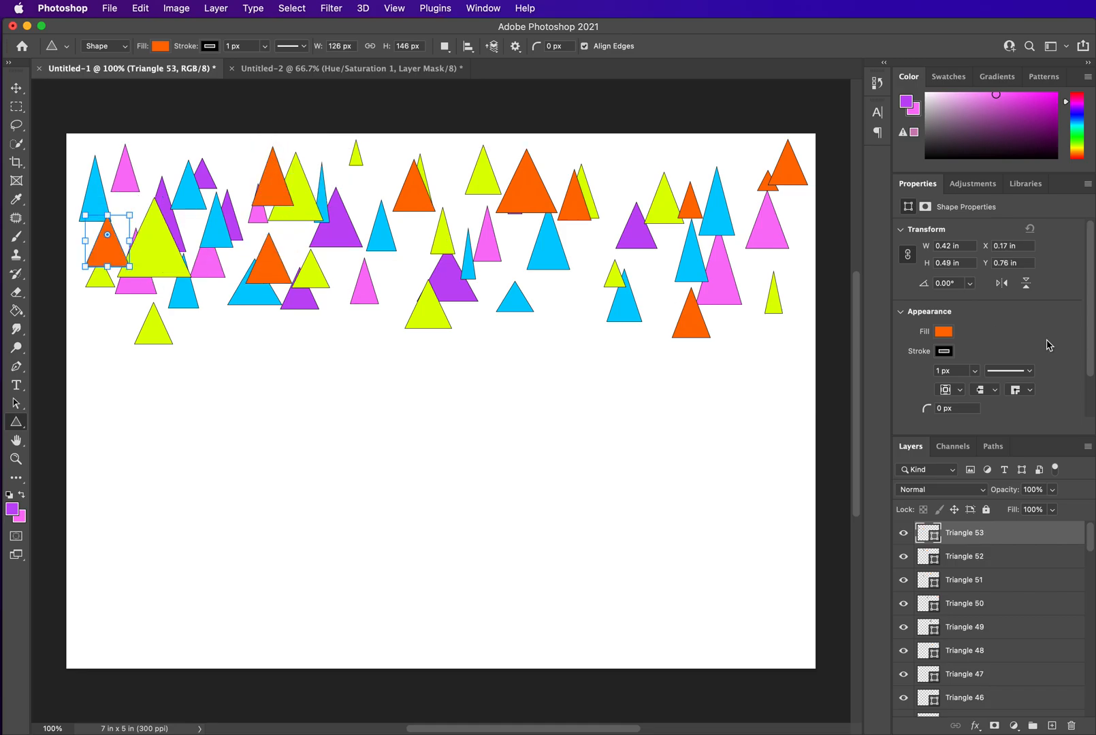
Give the selected orange triangle a custom teal fill with hex 00debc
click(944, 332)
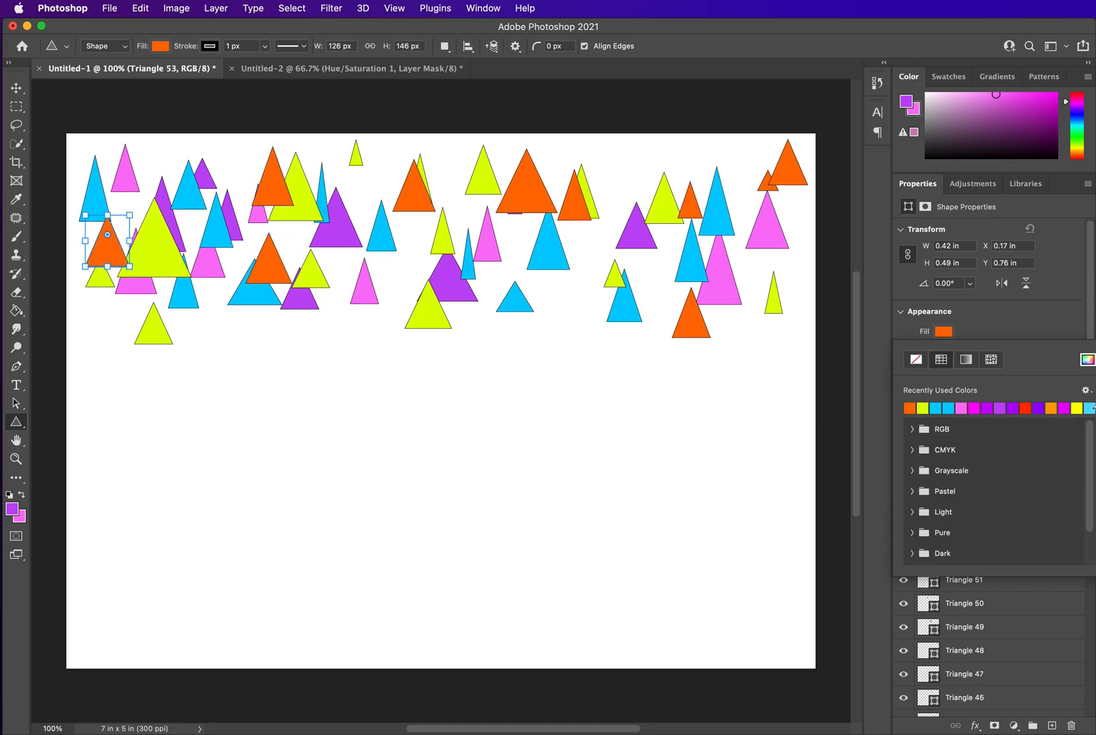
click(1090, 407)
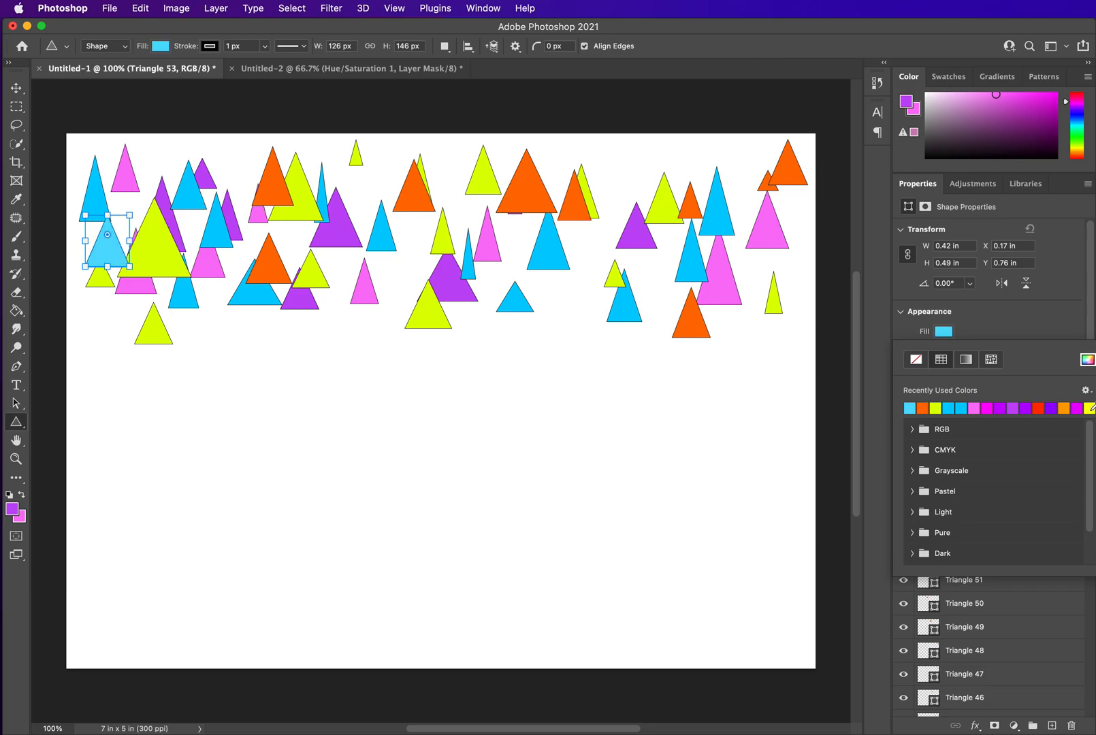
click(1087, 360)
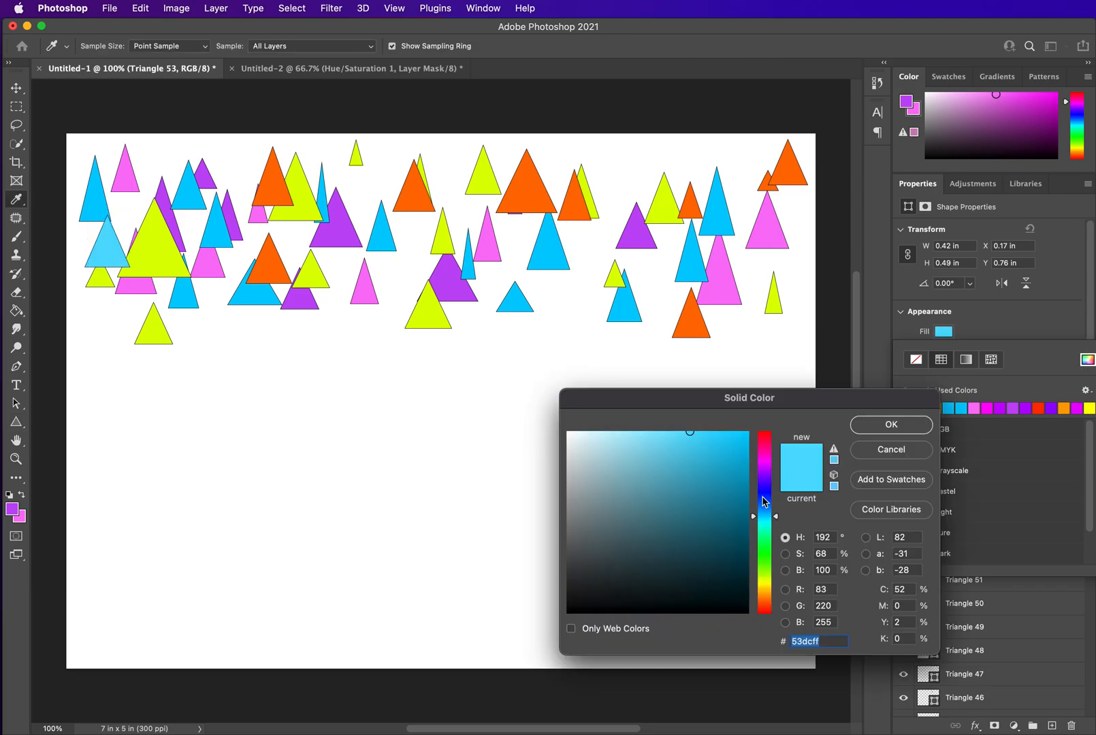
click(768, 526)
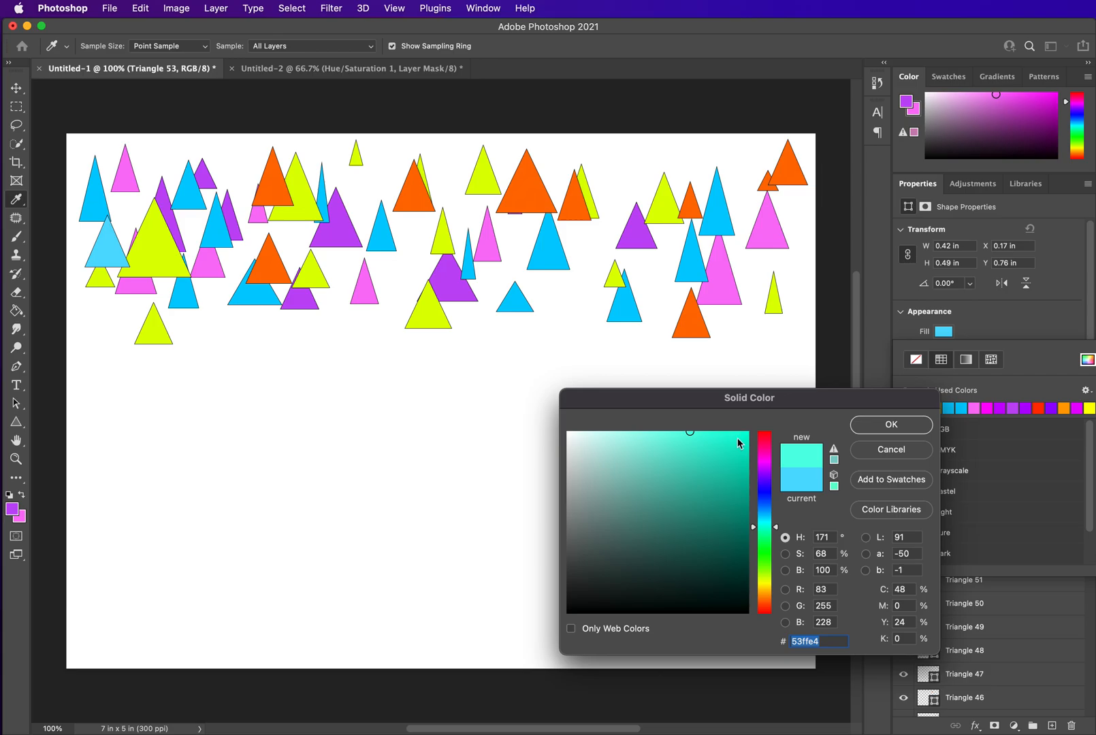
drag(738, 446, 747, 466)
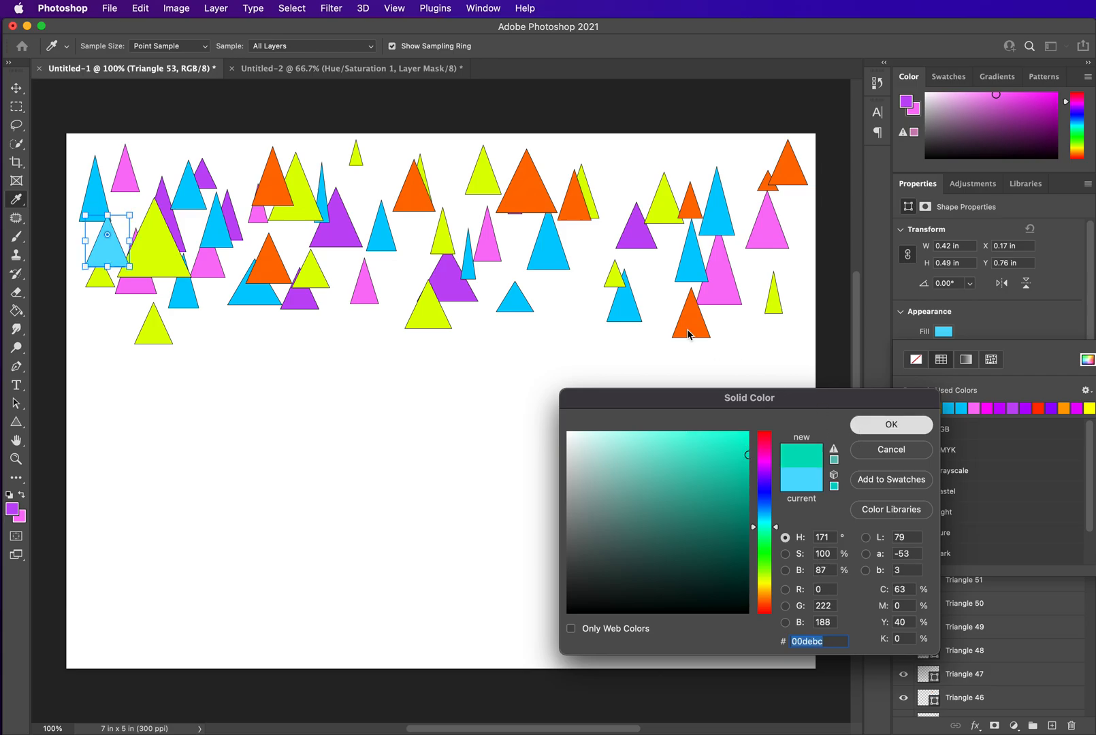
click(891, 424)
Draw ten teal triangles scattered across the middle and right of the pattern
drag(582, 264, 598, 326)
drag(656, 282, 698, 329)
drag(598, 216, 618, 243)
drag(603, 146, 630, 203)
drag(668, 164, 728, 221)
drag(735, 157, 758, 200)
drag(648, 141, 689, 203)
drag(396, 221, 451, 280)
drag(375, 280, 433, 346)
drag(317, 253, 365, 296)
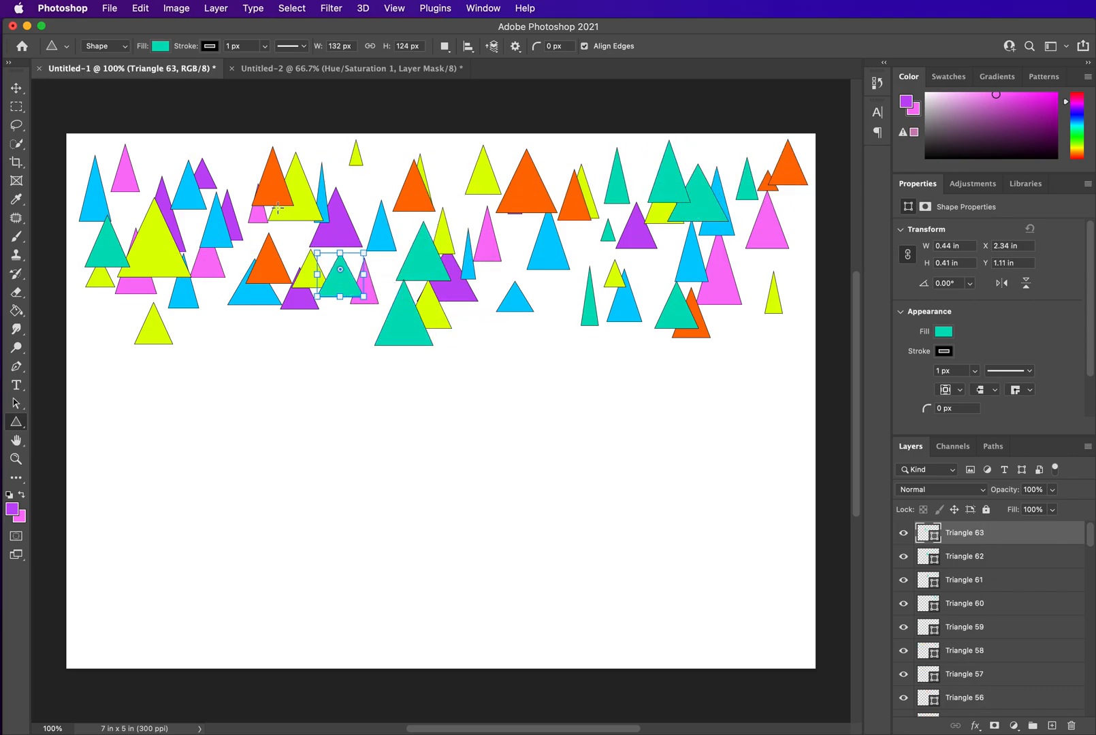
Draw five more teal triangles across the left part of the pattern
drag(311, 259, 337, 292)
drag(229, 248, 256, 288)
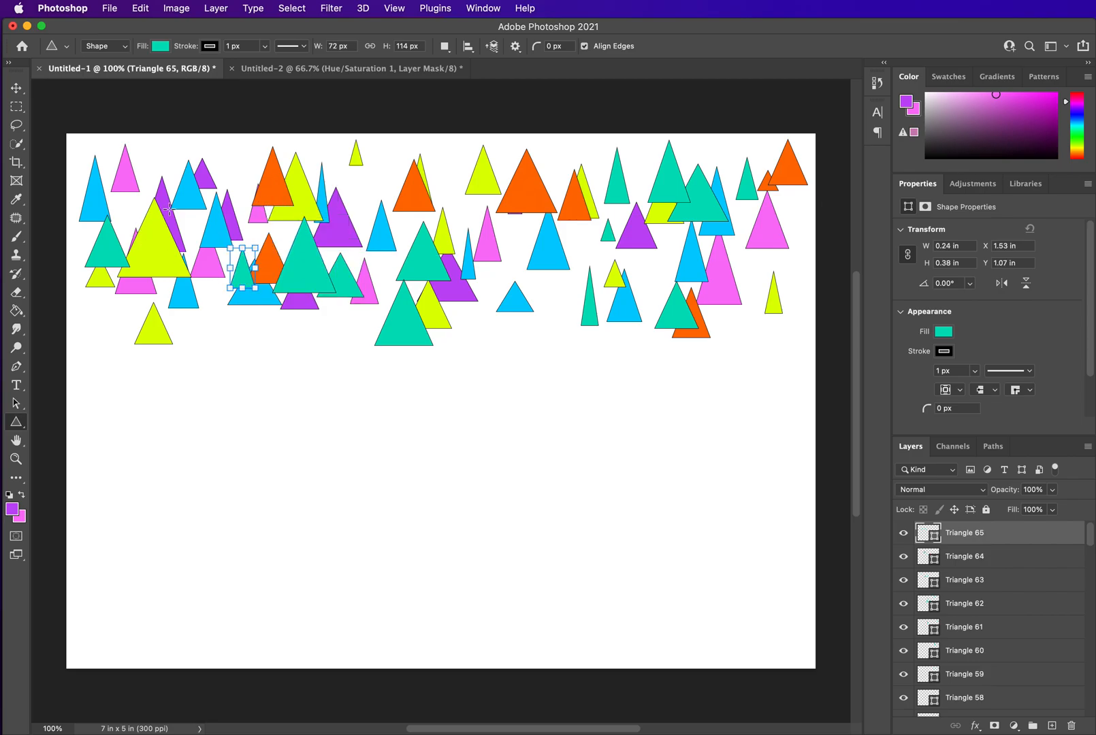
drag(171, 213, 234, 279)
drag(149, 145, 181, 179)
drag(108, 202, 160, 248)
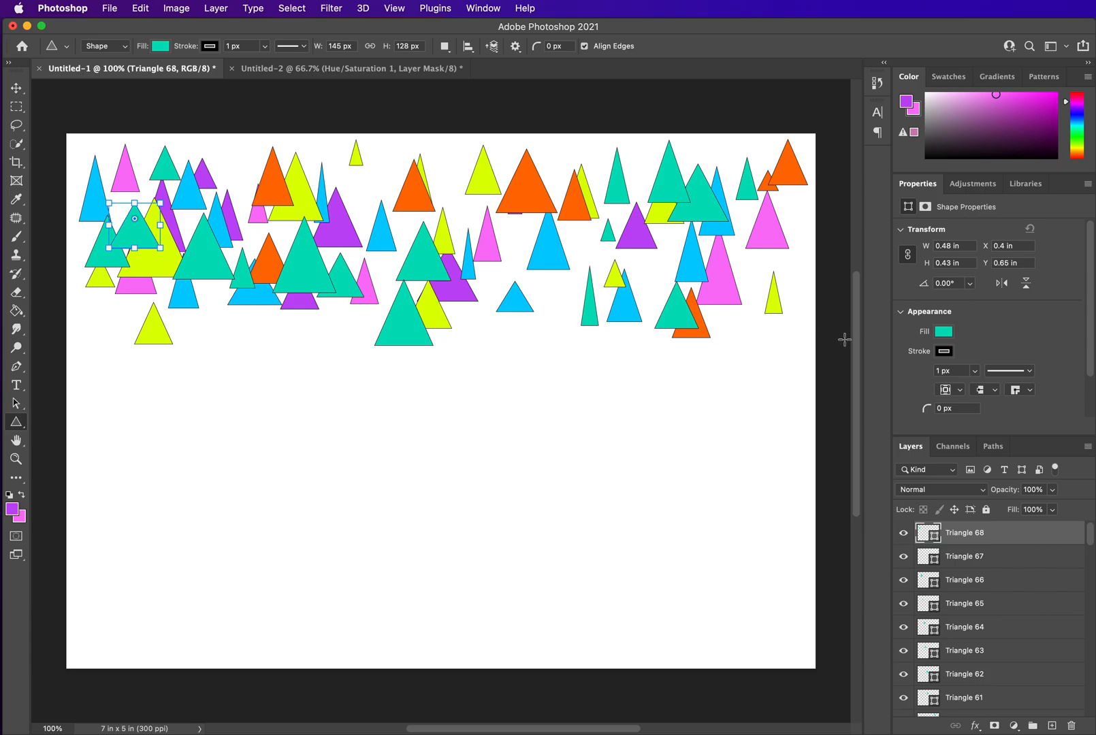
Give the selected teal triangle a custom green fill with hex 3bd057
click(954, 333)
click(1086, 361)
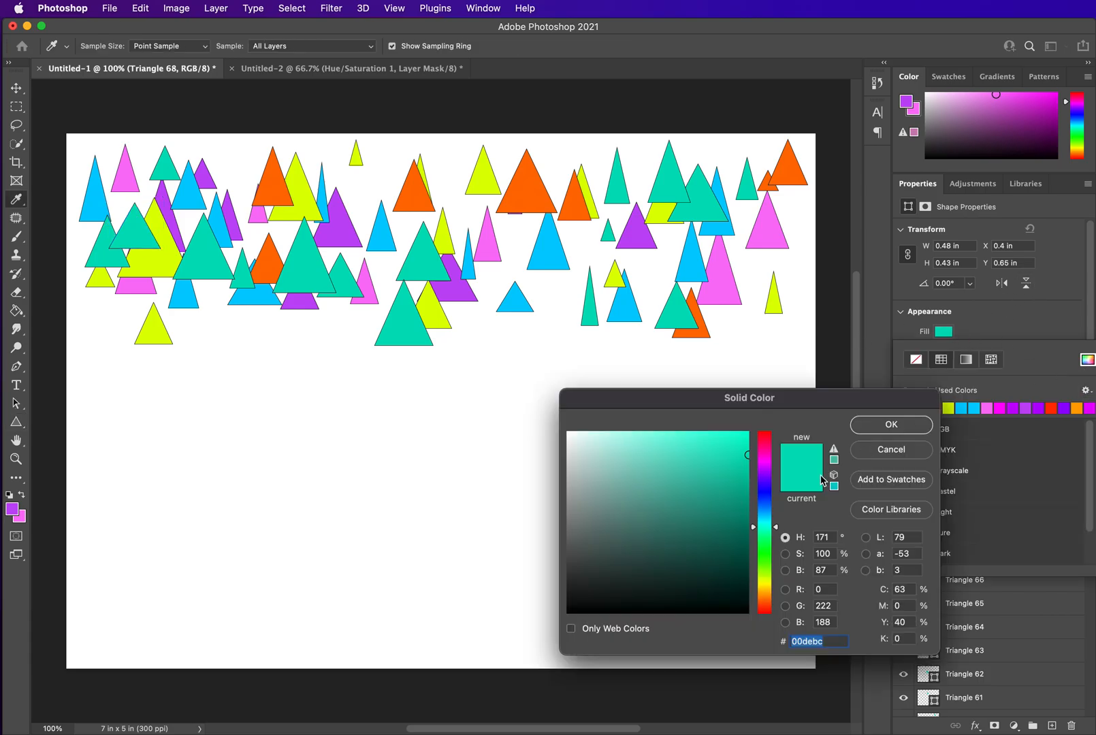
click(755, 548)
drag(733, 473, 682, 465)
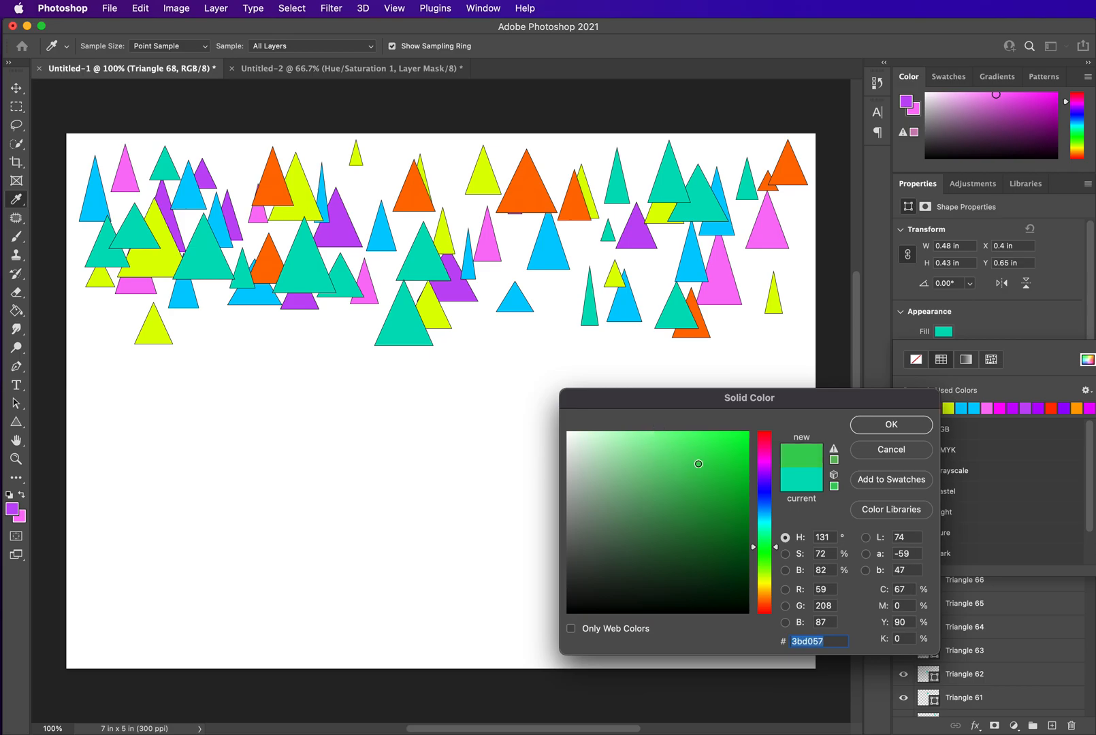
click(891, 424)
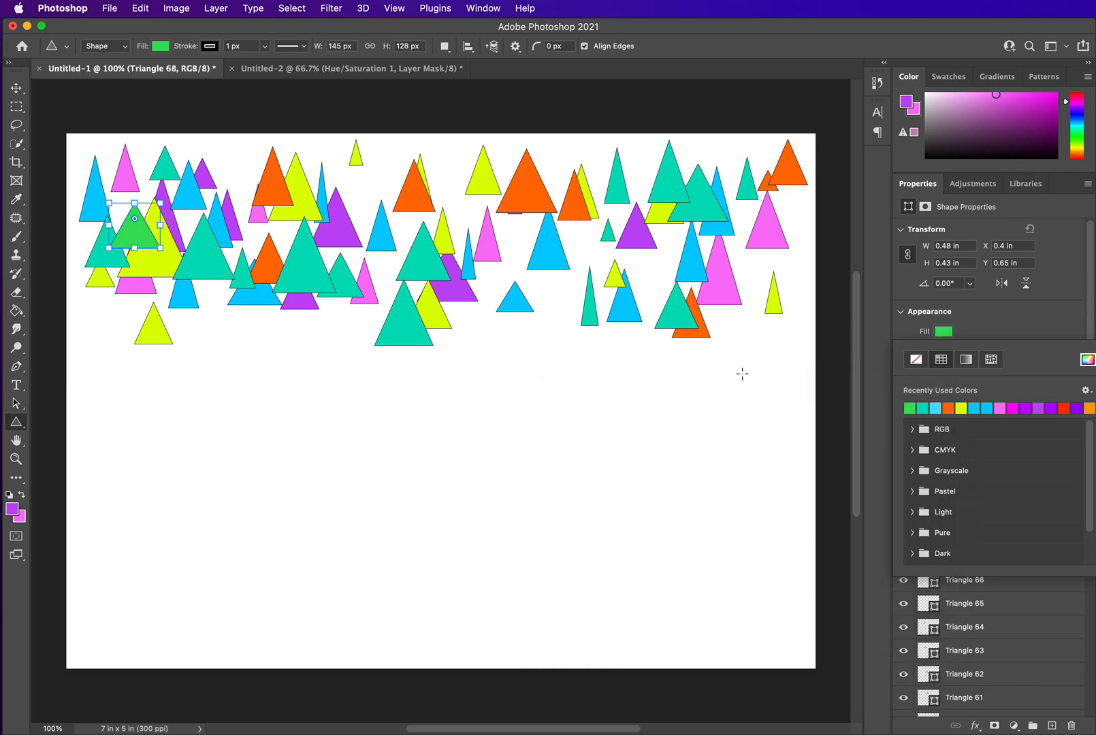
Draw five green triangles scattered through the middle of the pattern
click(640, 240)
drag(642, 247, 662, 287)
drag(561, 243, 611, 298)
drag(509, 258, 553, 315)
mouse_move(510, 202)
mouse_down()
mouse_move(541, 224)
mouse_move(527, 239)
mouse_up()
drag(454, 179, 484, 221)
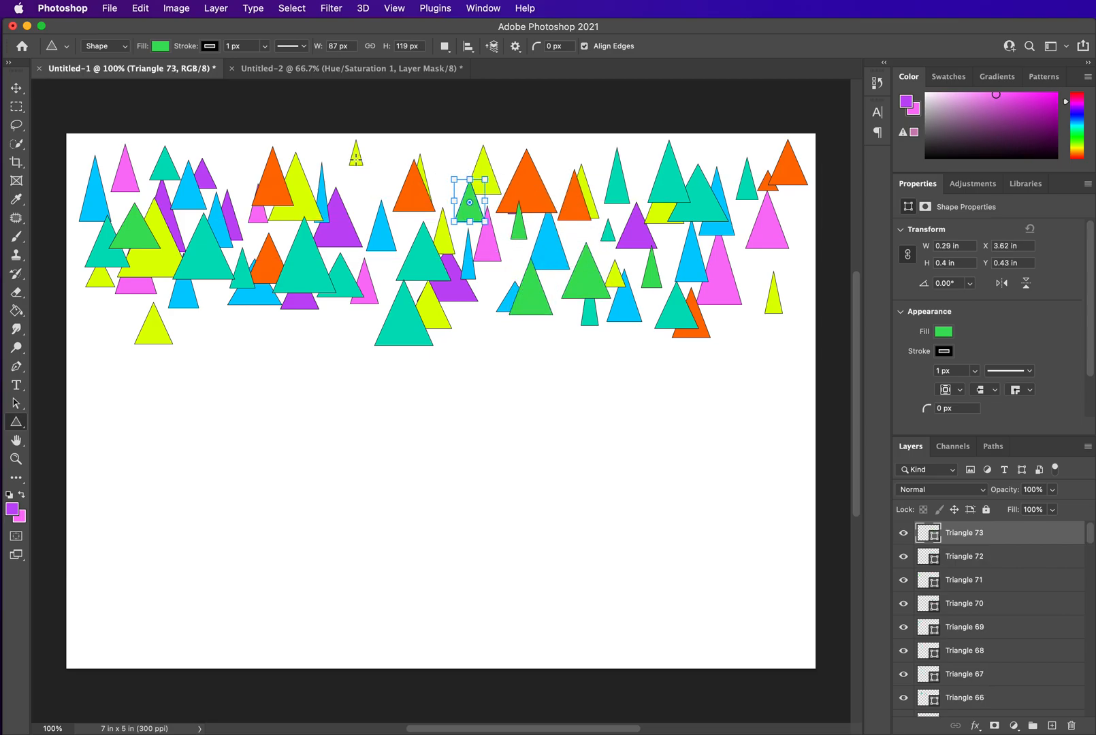
Draw a green triangle tilted about 43°, then five more green triangles at the top and lower left
drag(356, 158, 397, 227)
drag(398, 157, 405, 172)
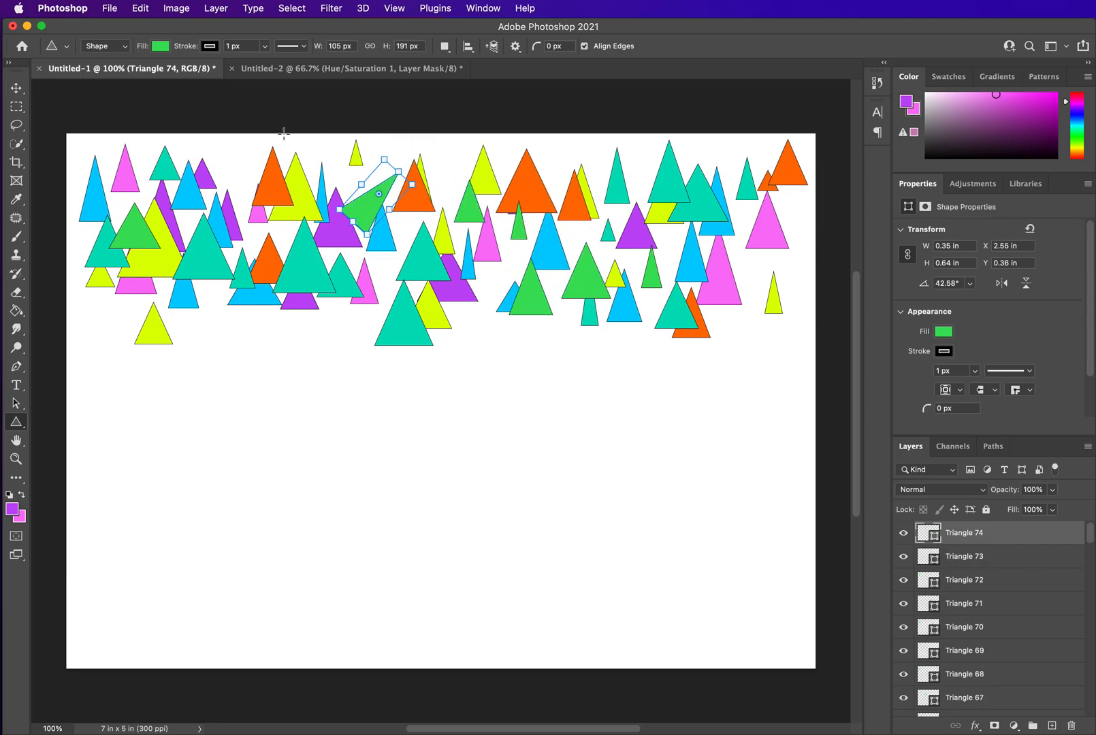
drag(312, 140, 367, 191)
drag(231, 145, 261, 195)
drag(182, 143, 245, 210)
mouse_move(80, 222)
mouse_down()
mouse_move(113, 262)
mouse_move(144, 344)
mouse_up()
drag(190, 300, 284, 366)
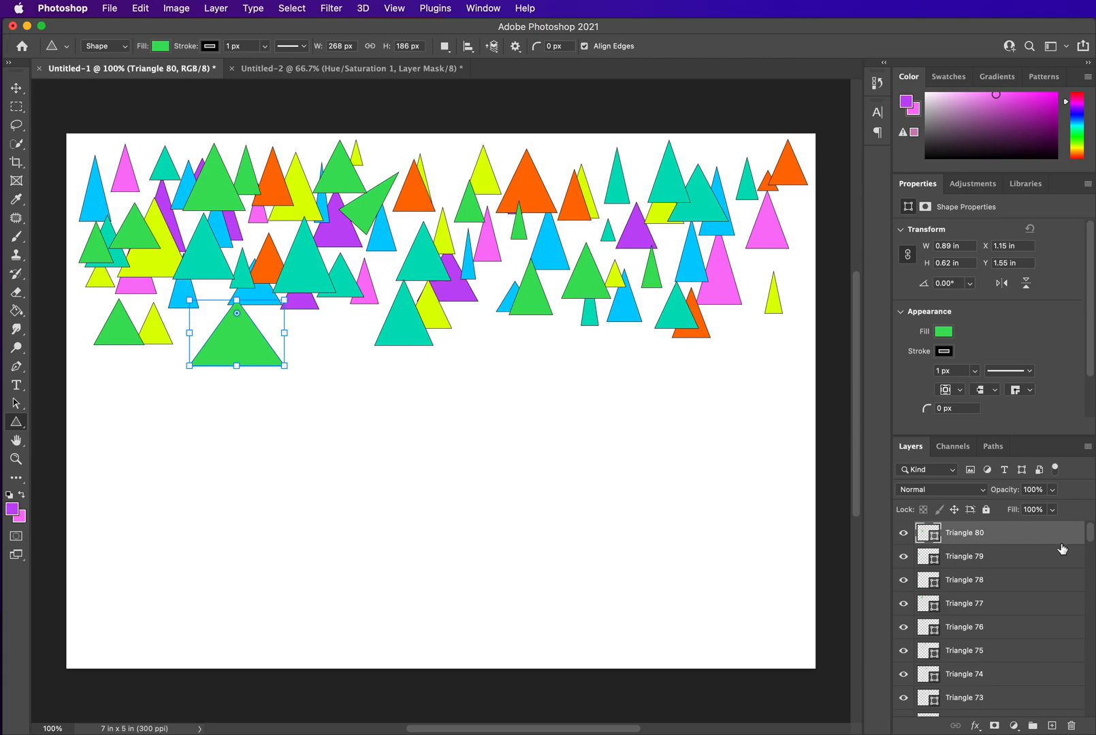
Select every triangle layer from Triangle 1 through Triangle 80
drag(1091, 538, 1093, 718)
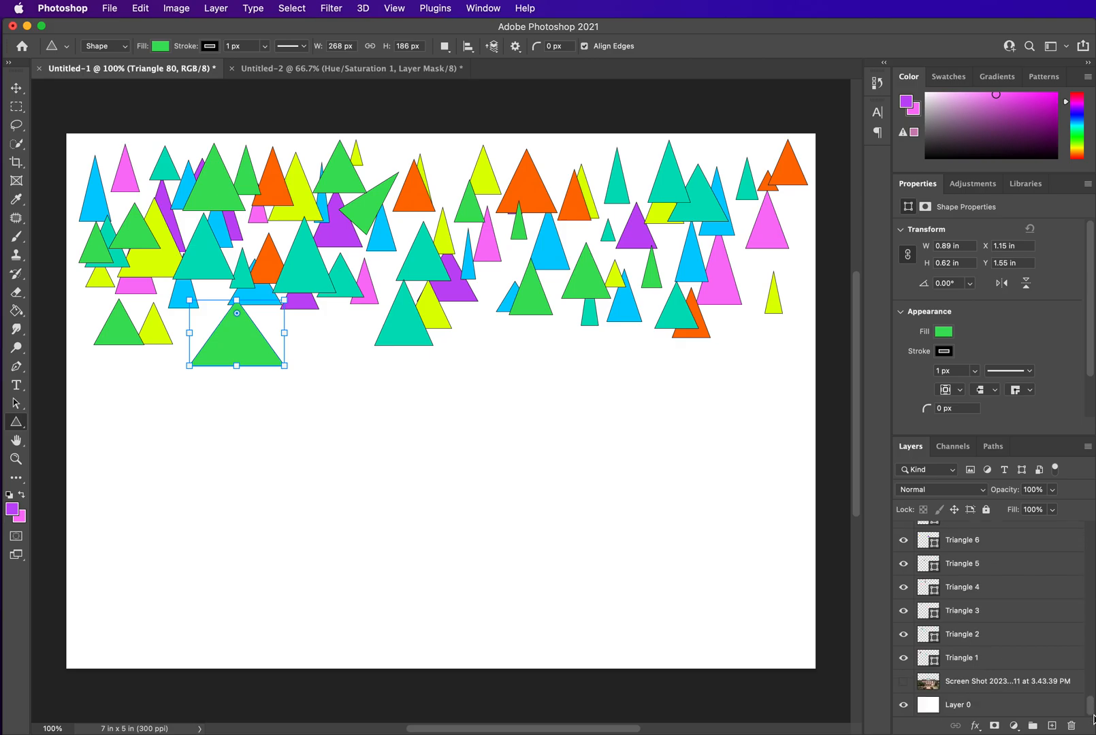
click(1000, 660)
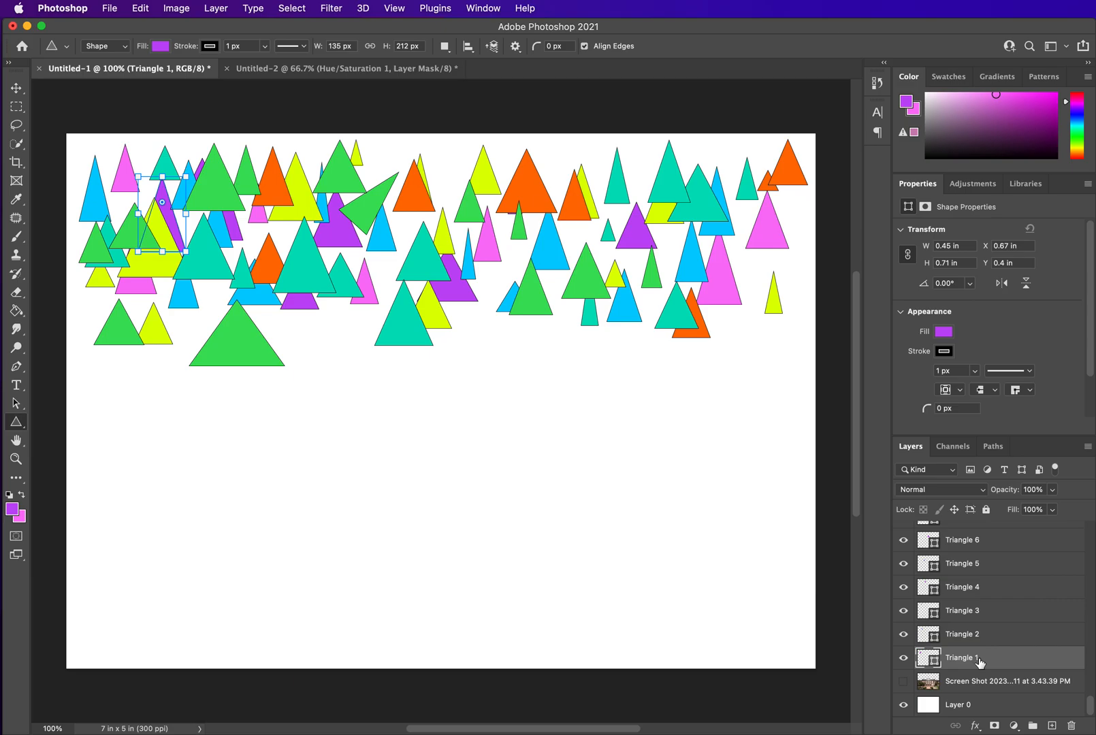
key(shift)
drag(1092, 710, 1092, 538)
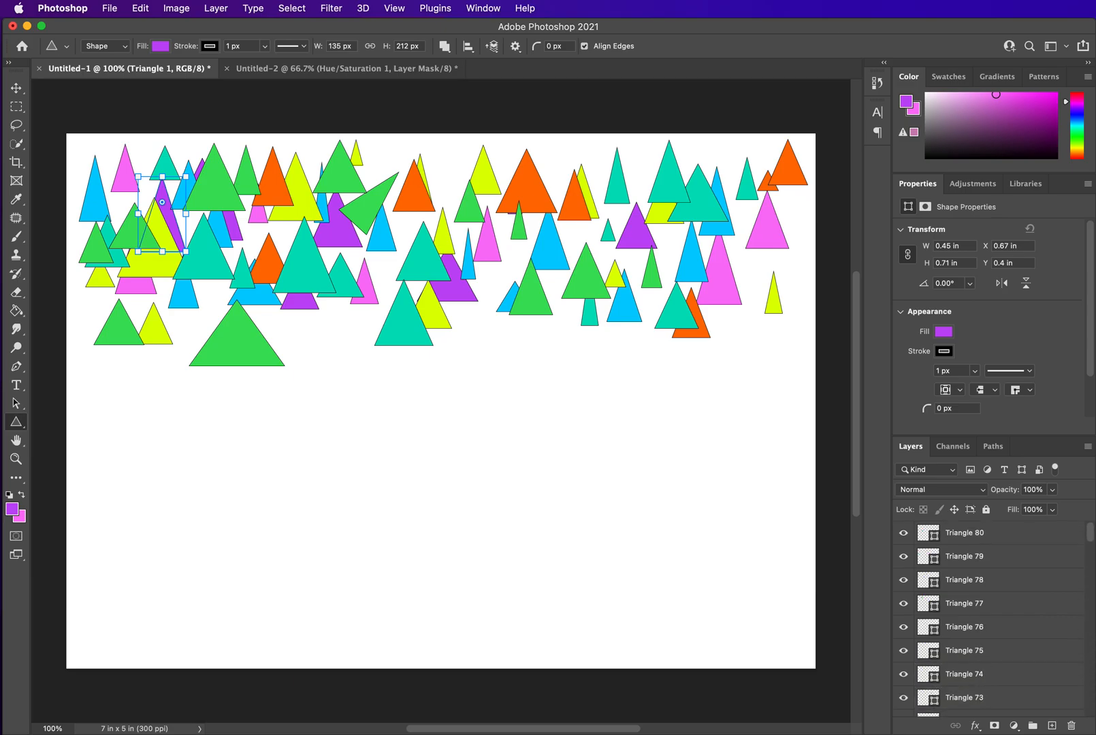
shift+click(993, 538)
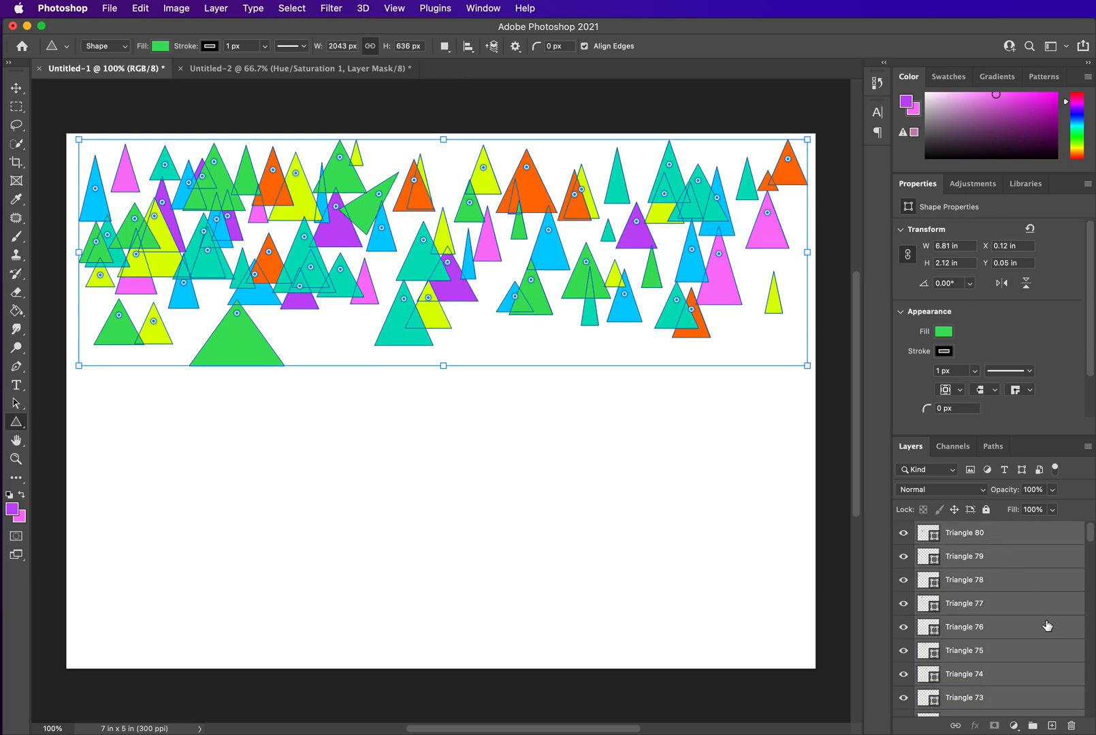
Duplicate all selected triangle layers and shift the copies slightly down and right
right_click(1008, 538)
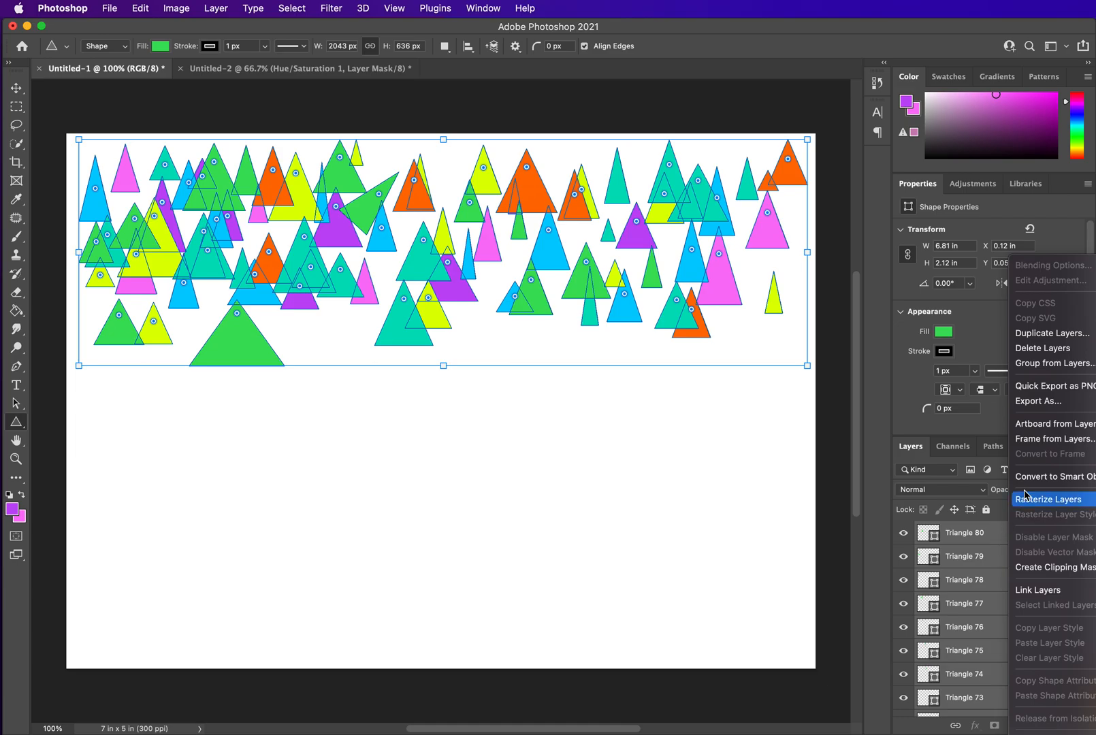
click(1053, 334)
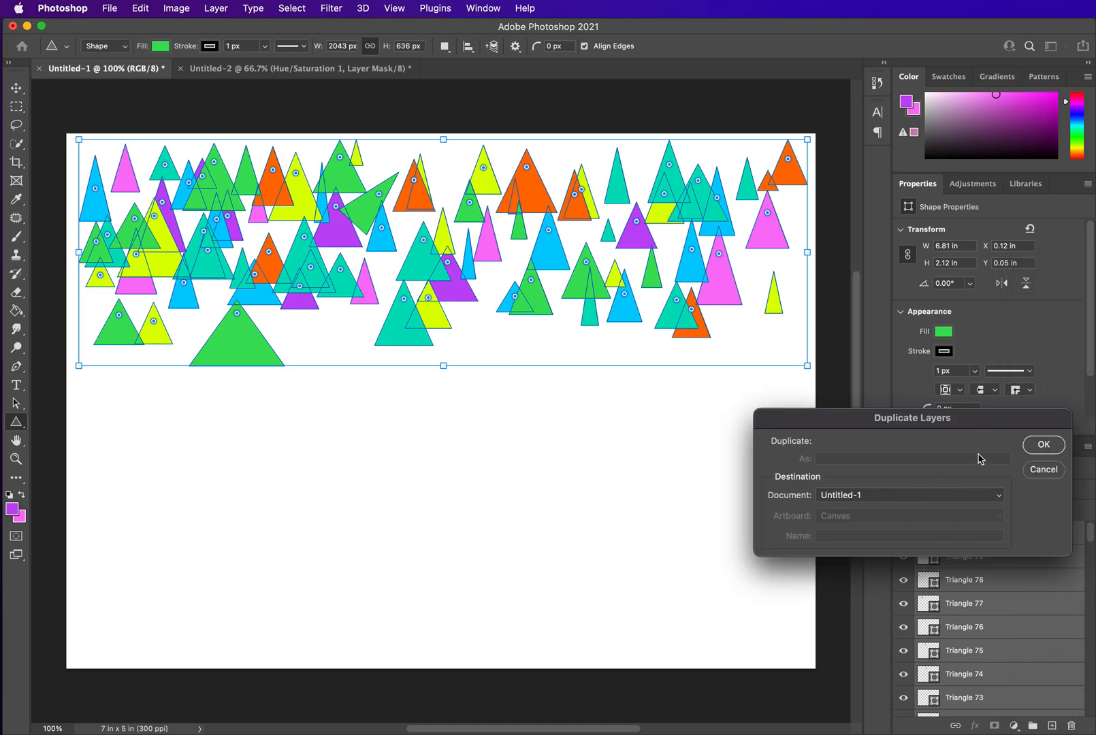
click(1044, 444)
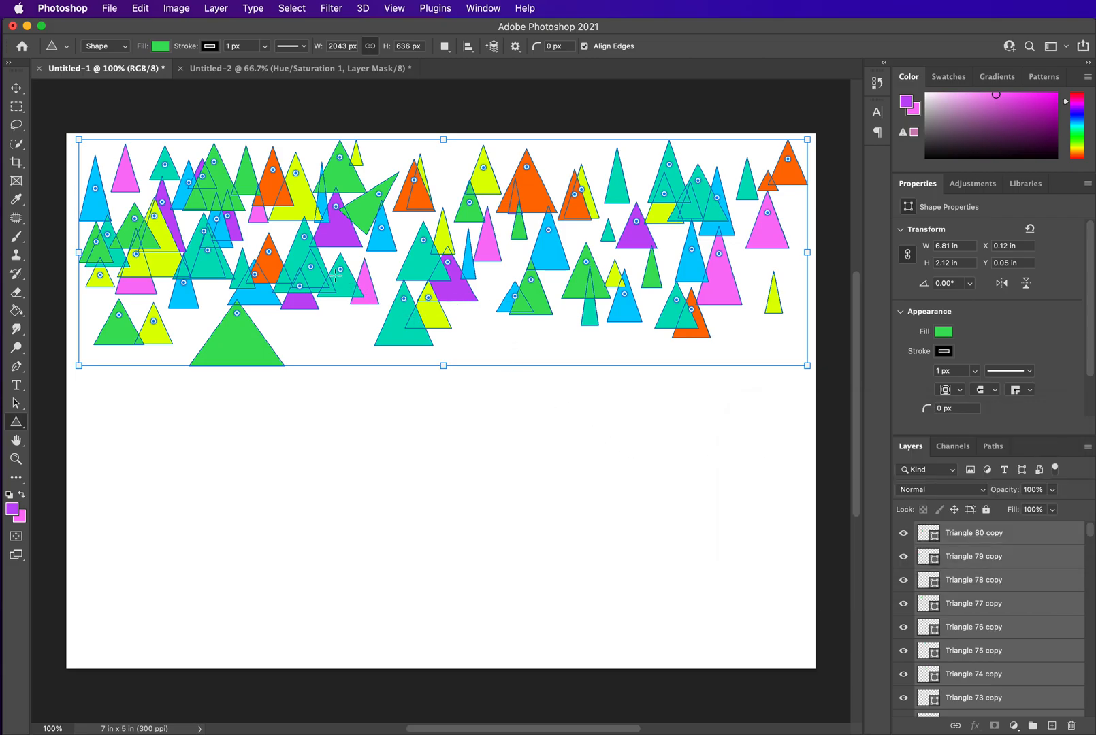
click(16, 88)
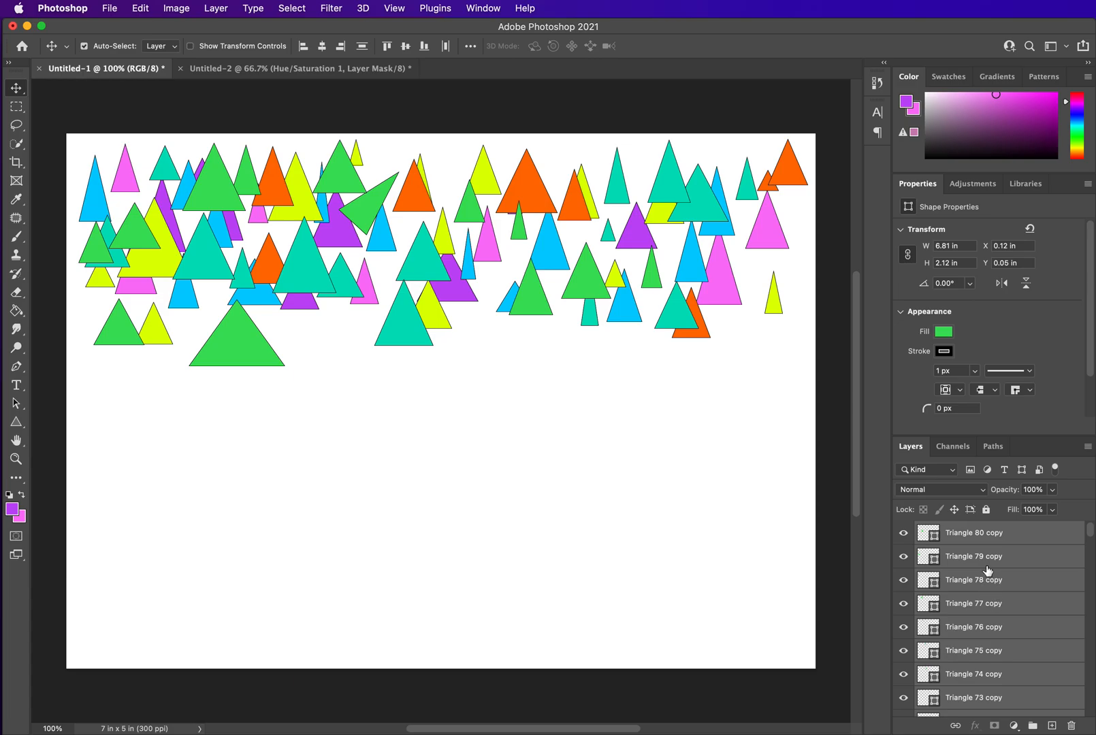
drag(421, 316, 475, 343)
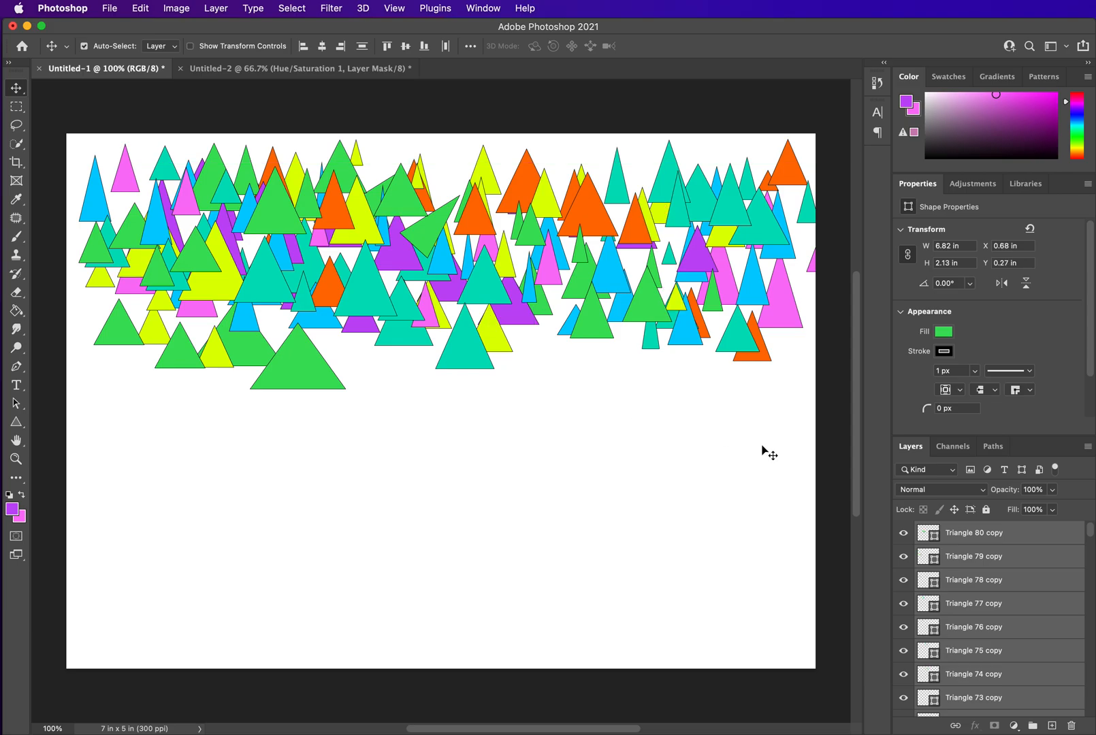
Duplicate the triangle copies again and move them lower down the canvas
right_click(1028, 538)
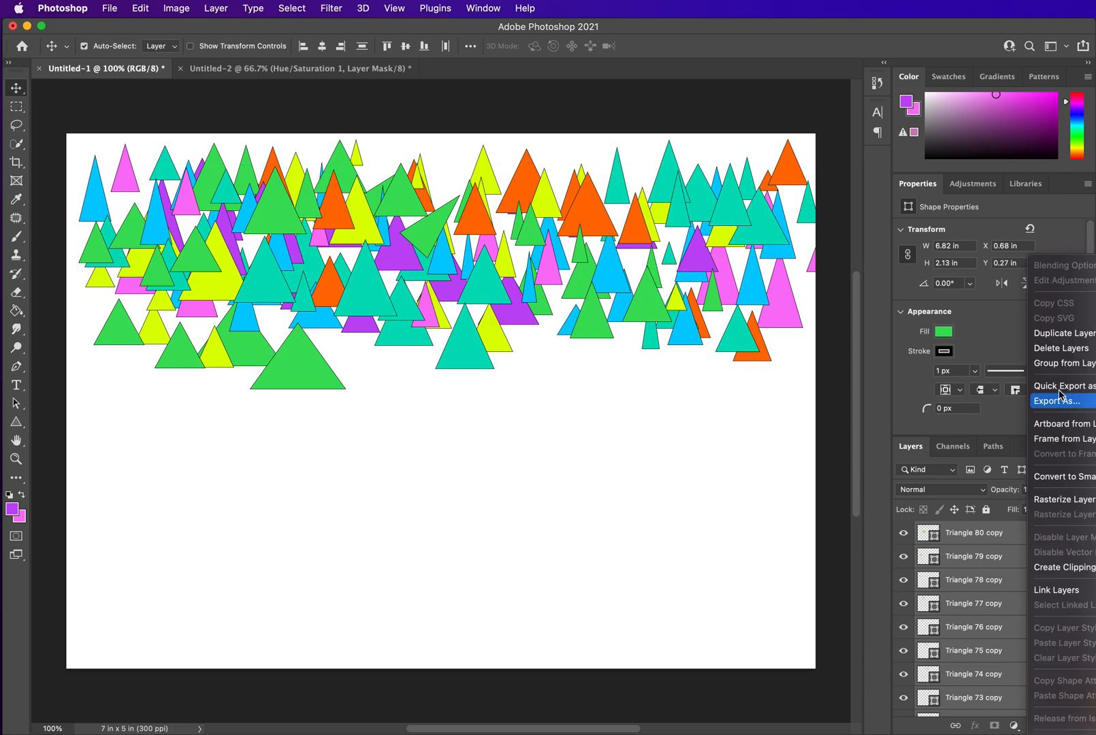
click(1056, 336)
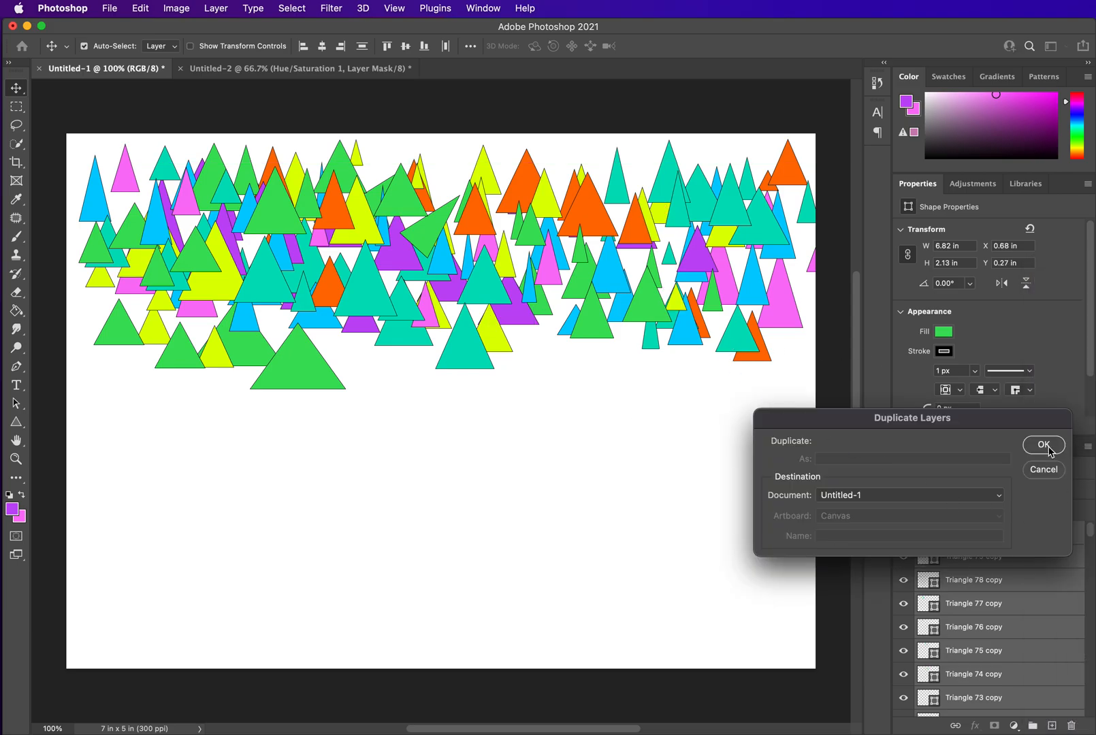
click(1043, 445)
drag(490, 294, 422, 376)
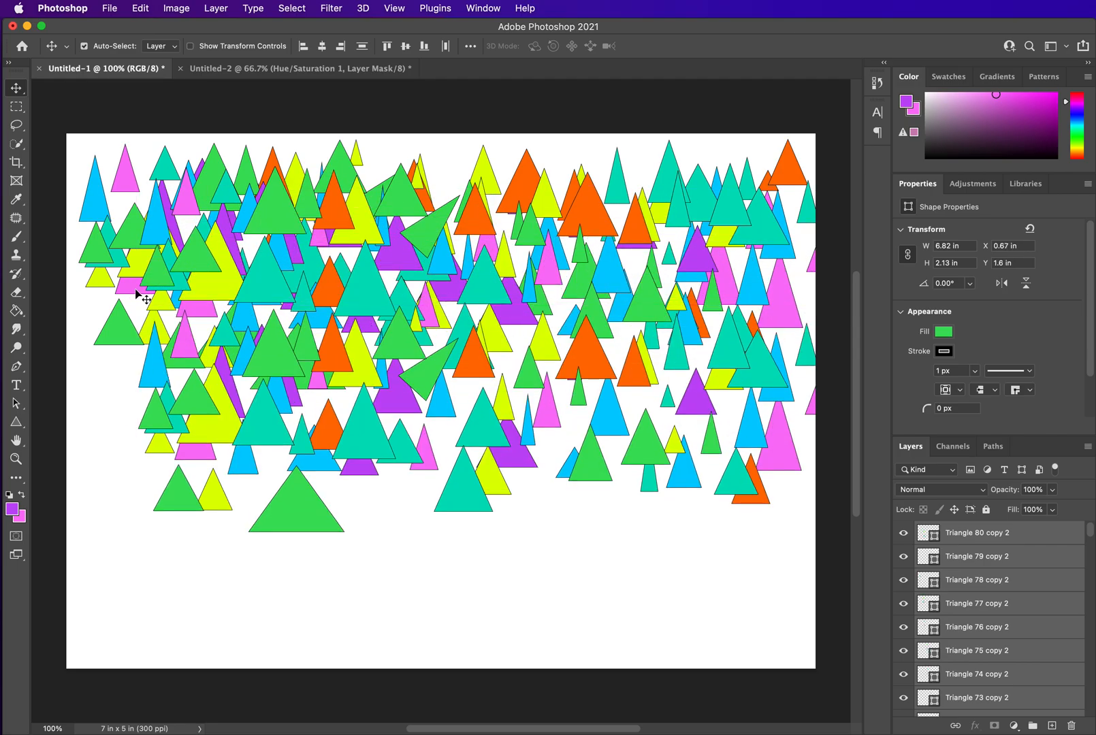
Rotate the new copies about 179° so they point downward and reposition them across the middle
key(super+t)
drag(129, 280, 758, 509)
drag(735, 465, 633, 374)
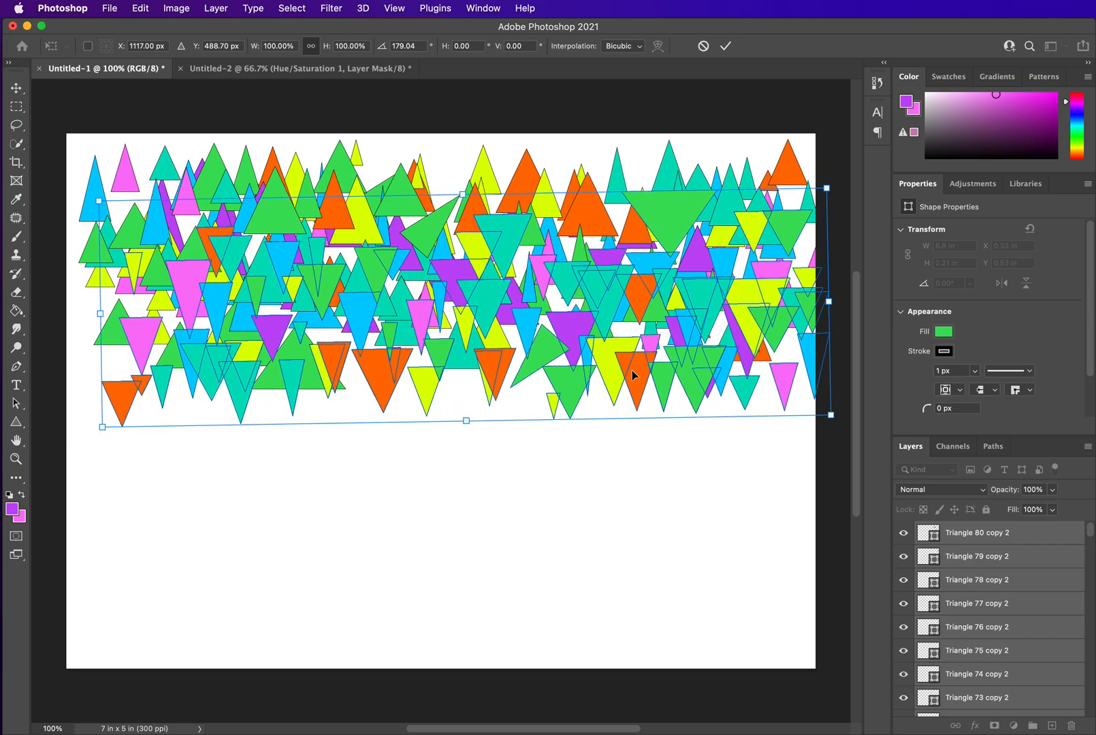
key(Return)
Duplicate the upside-down triangle layers once more and move the copies further down
right_click(1020, 548)
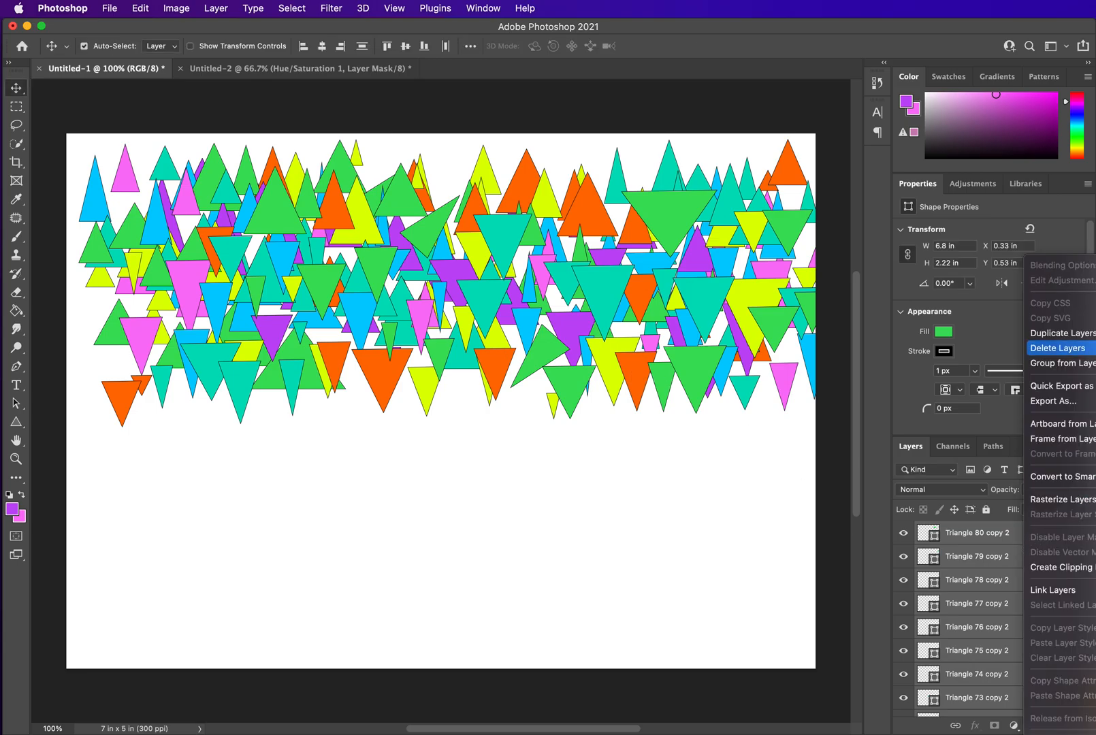
click(1072, 333)
click(1041, 449)
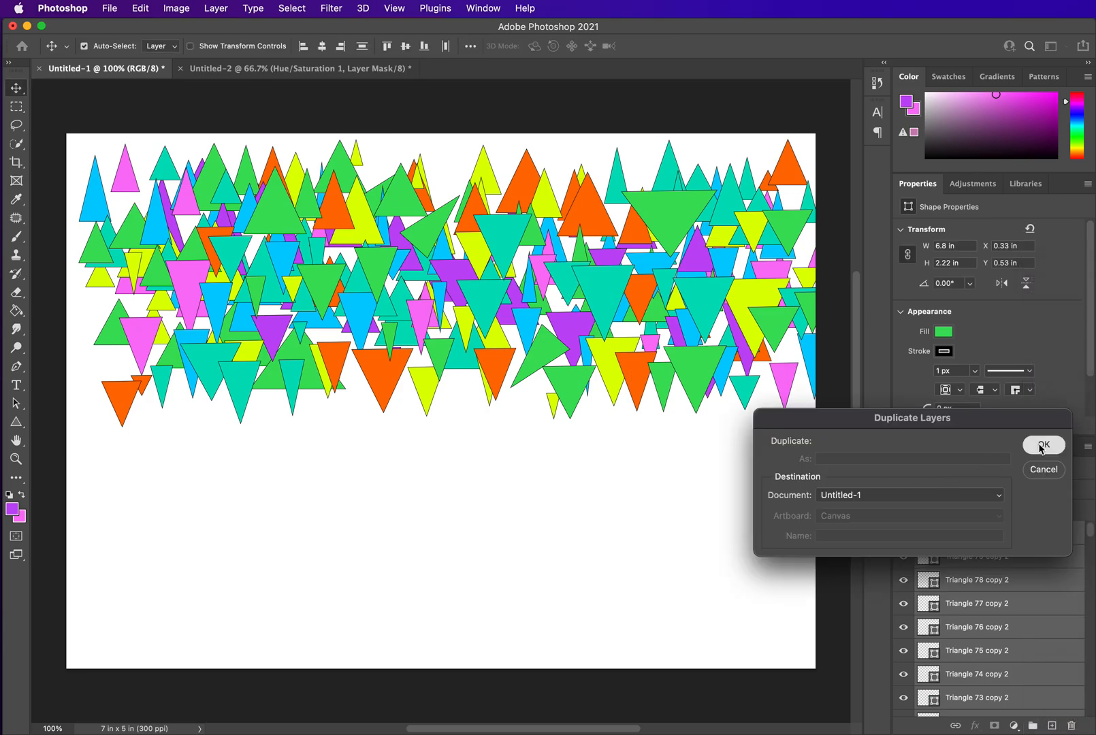
drag(595, 387, 603, 436)
click(599, 518)
scroll(993, 670, up, 5)
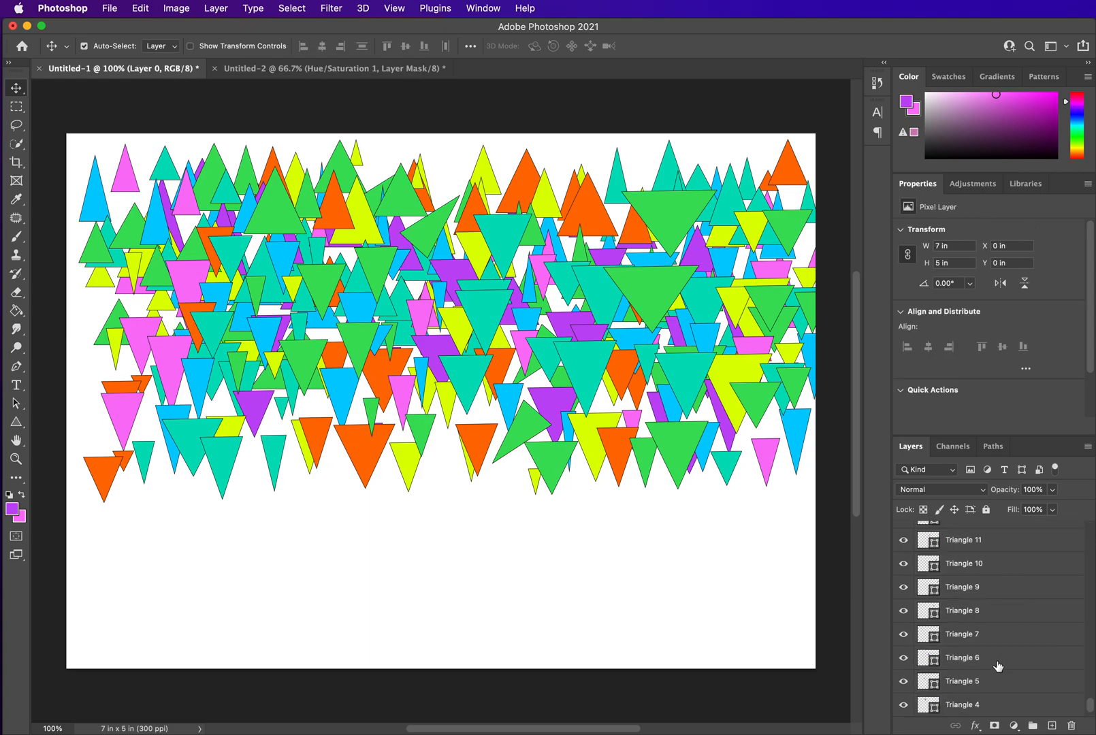
scroll(993, 670, down, 5)
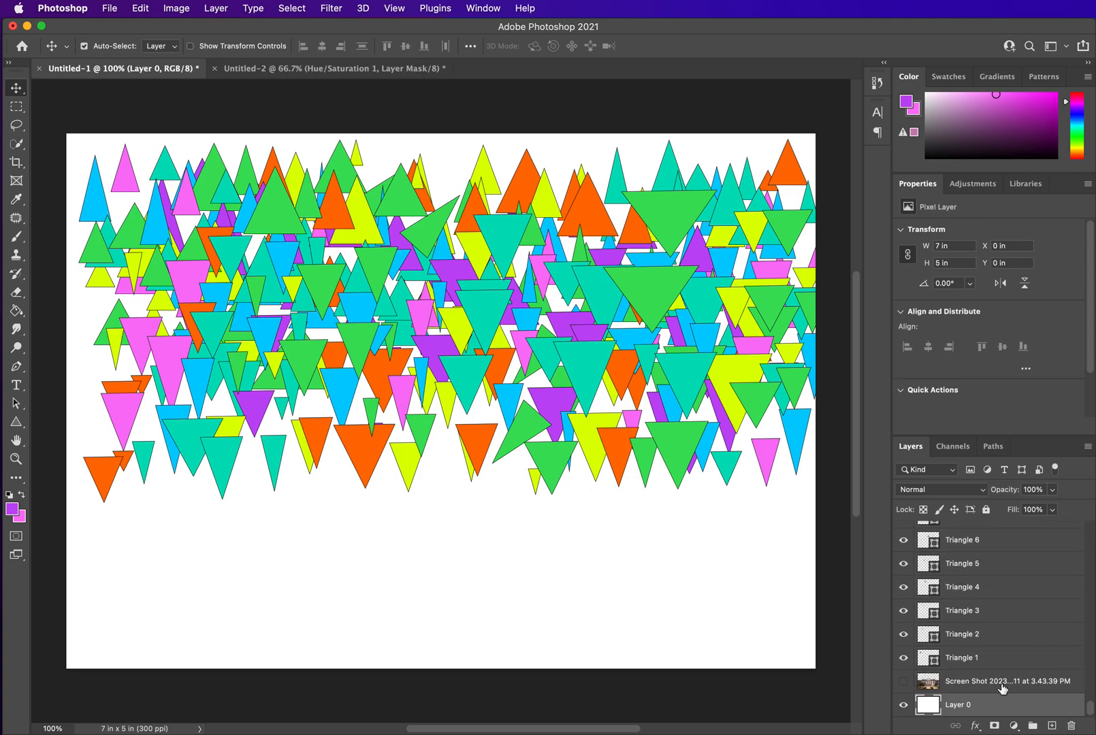
Select all the triangle layers and merge them into a single layer
click(998, 662)
drag(1091, 711, 1087, 488)
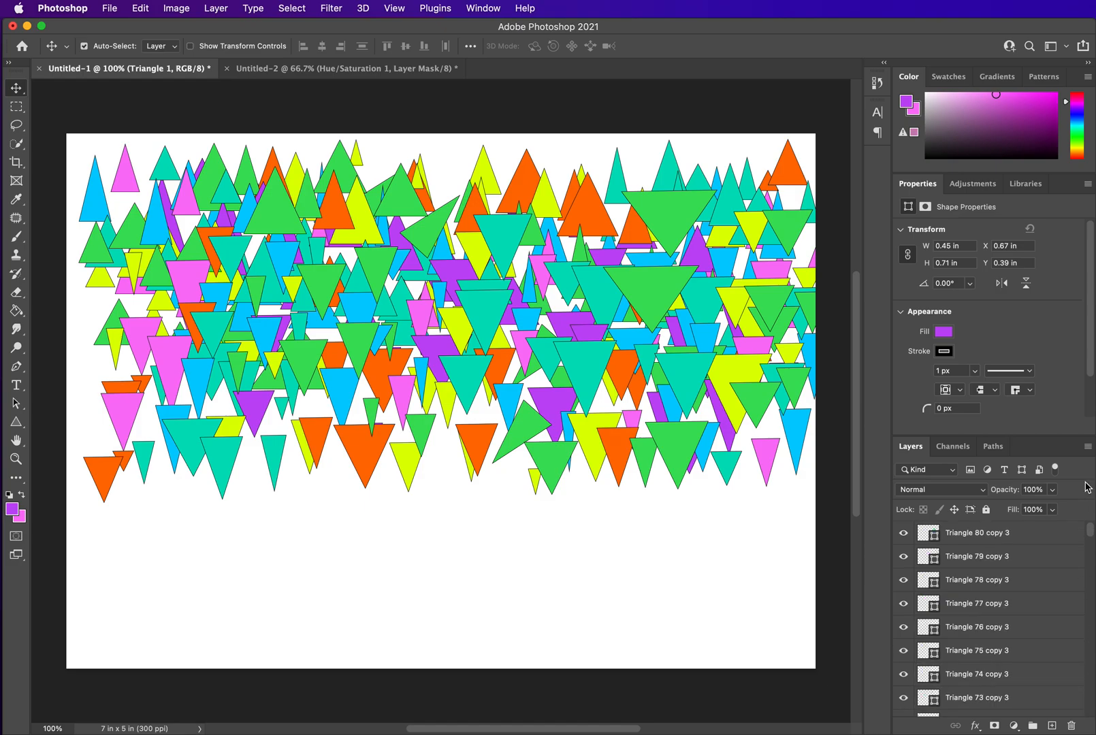
shift+click(1034, 535)
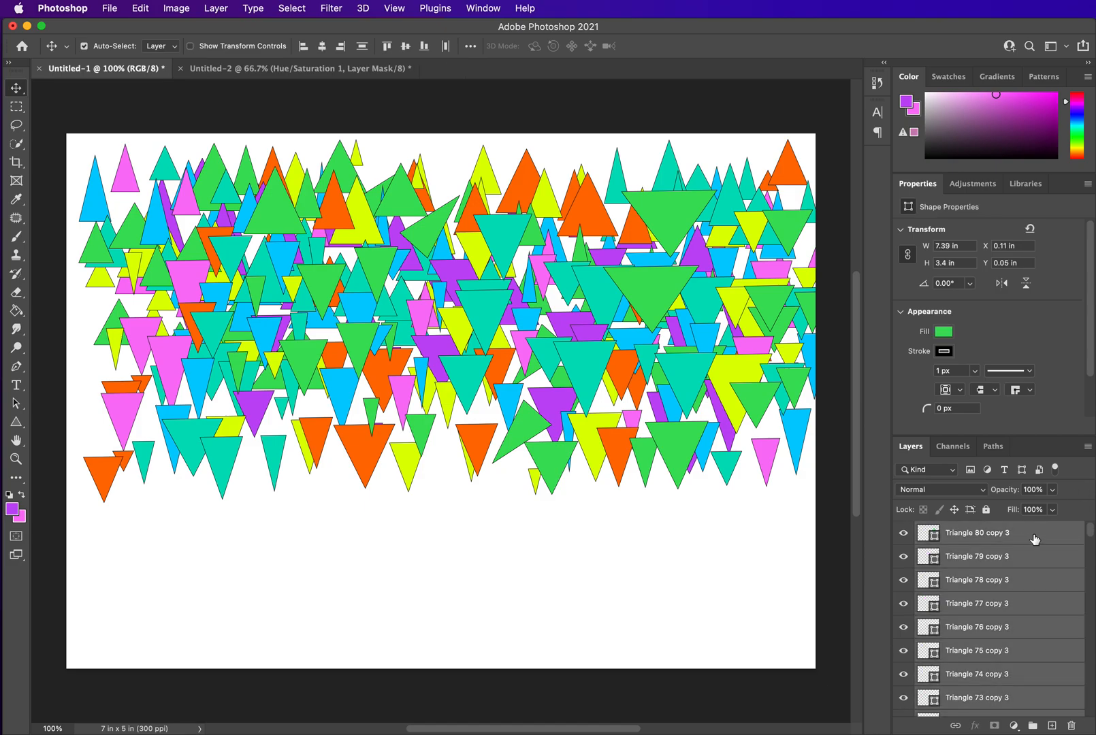
right_click(1034, 539)
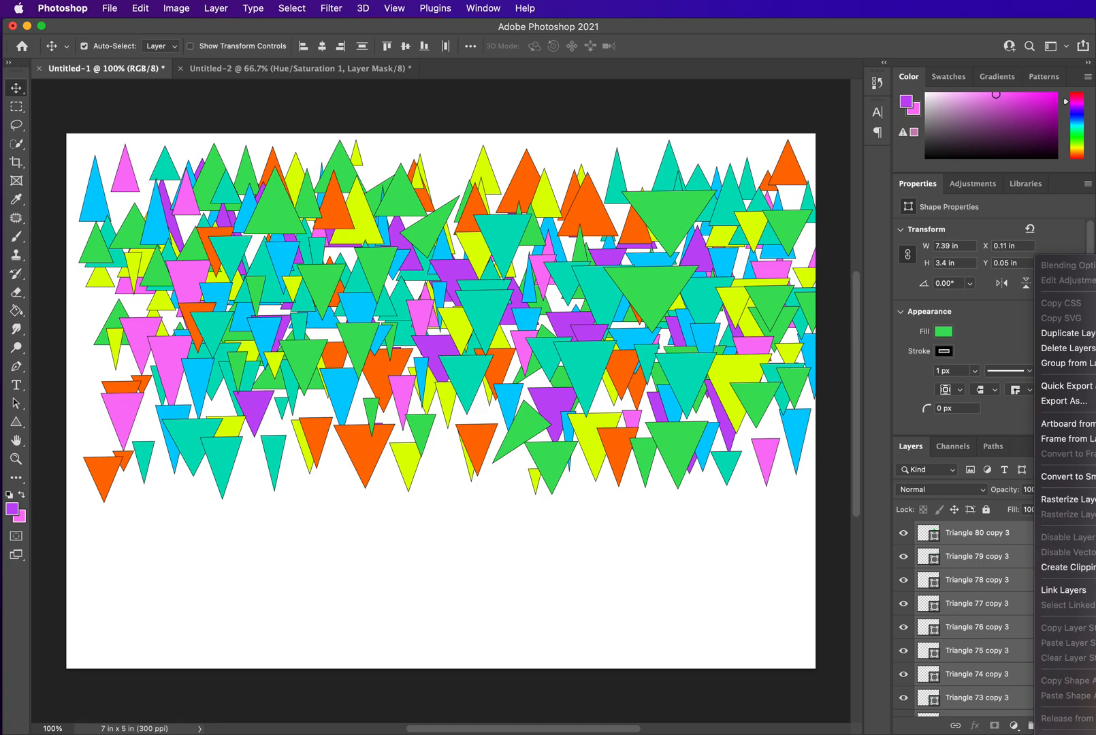
click(1062, 733)
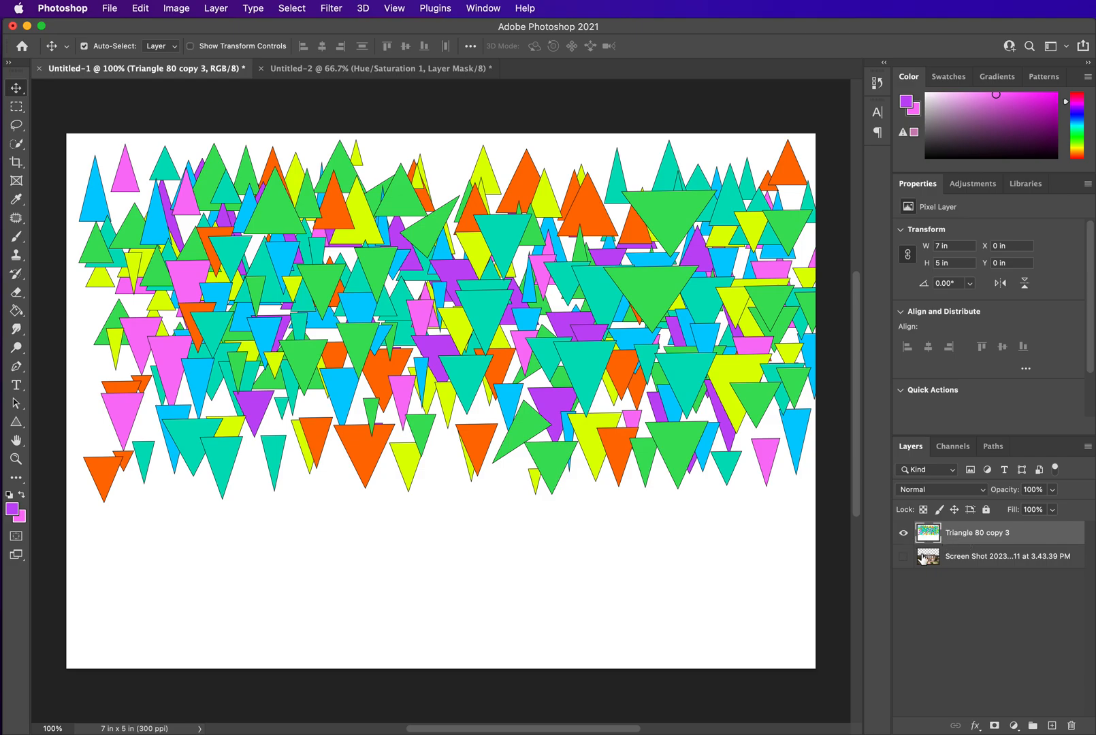
Move the merged triangle layer and scale it to about 110% so it covers the canvas edges
drag(687, 382, 789, 406)
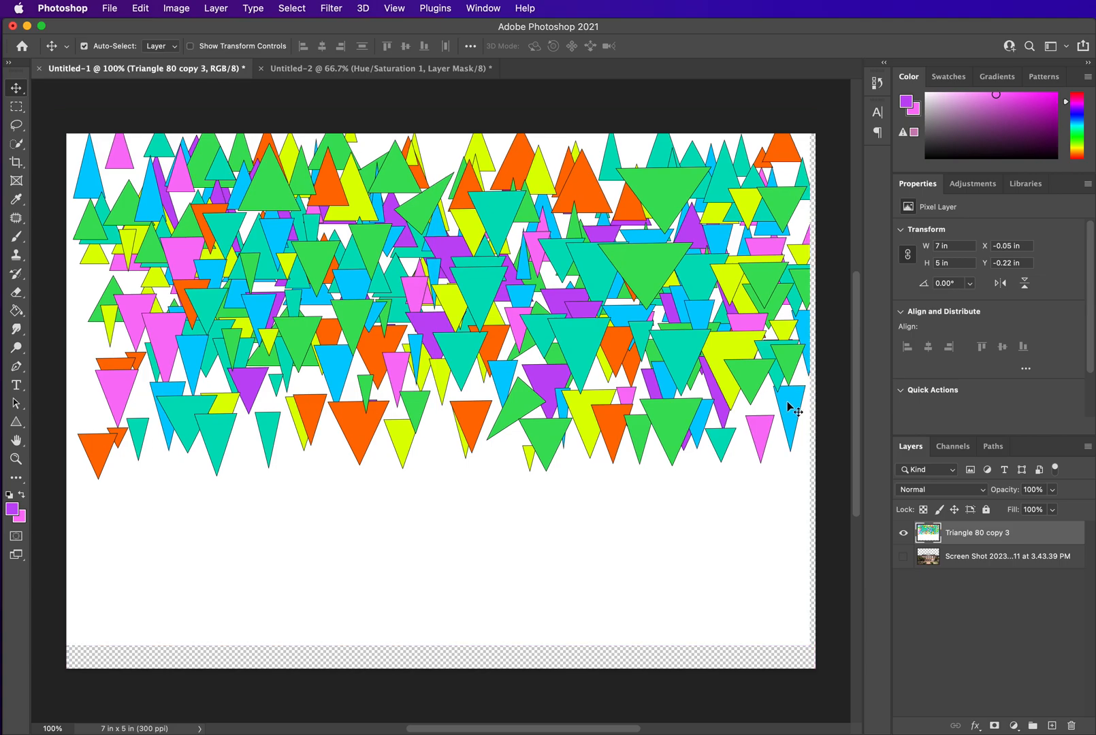
key(ctrl+t)
drag(810, 645, 851, 696)
drag(710, 441, 692, 444)
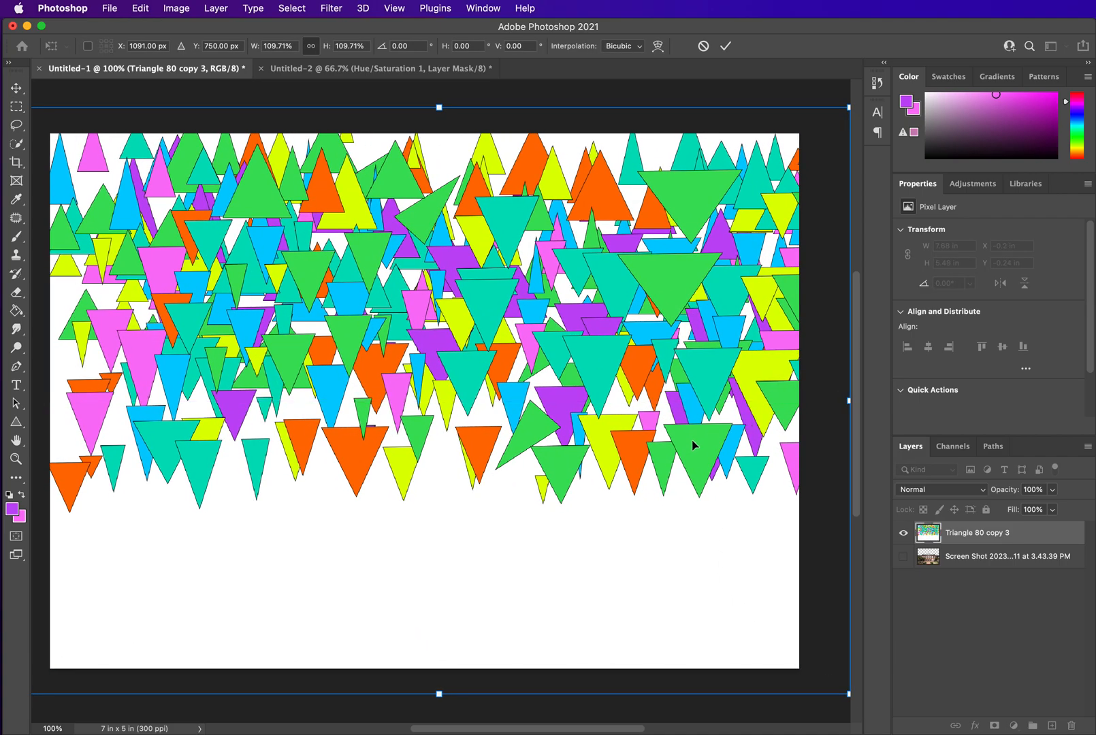
key(Return)
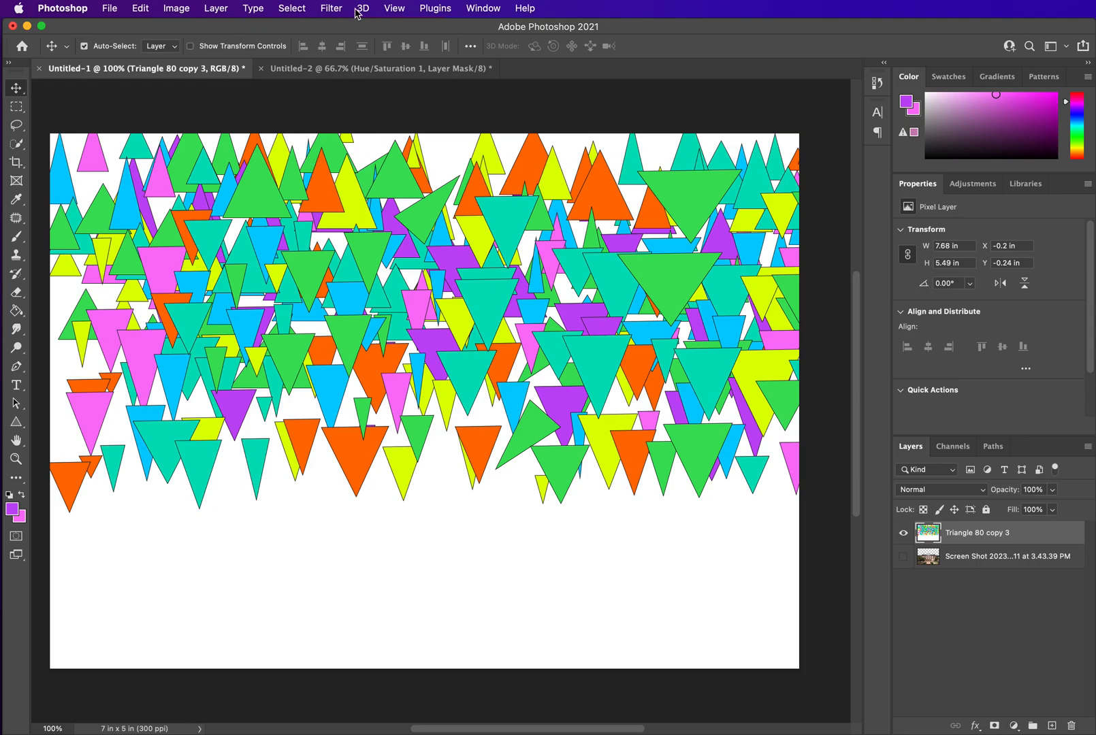
Apply the Oil Paint filter to the triangle layer, adjusting the Stylization and Bristle Detail sliders
click(331, 8)
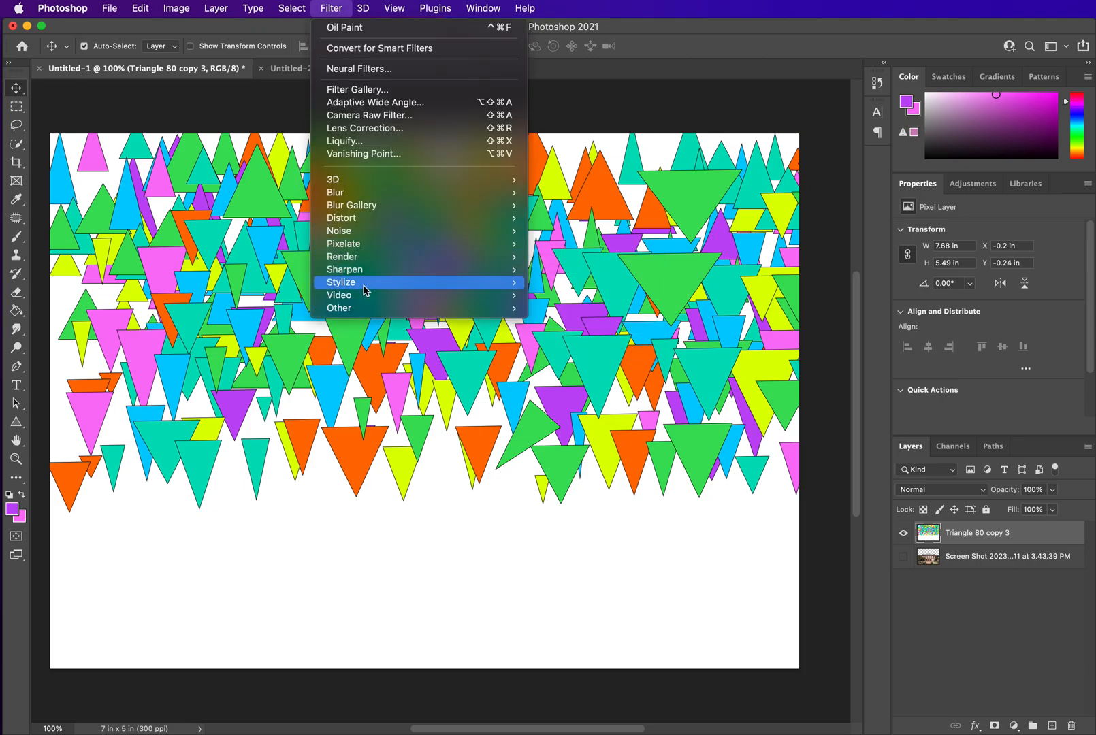
mouse_move(365, 290)
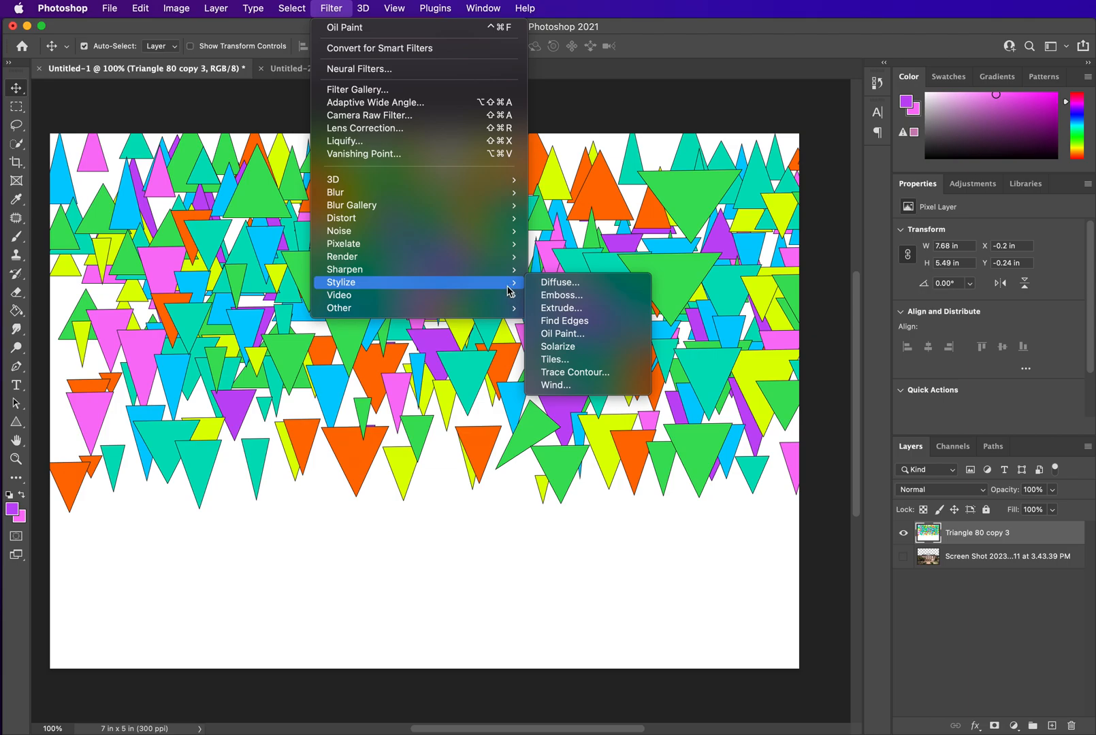
click(574, 334)
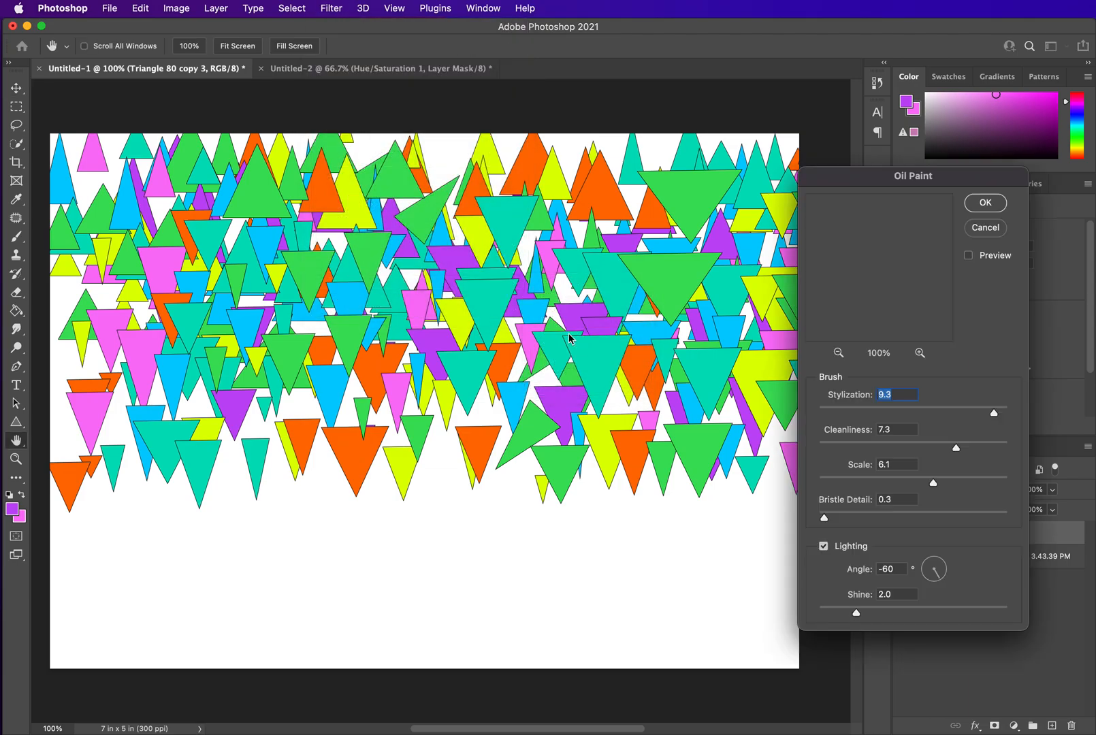
drag(905, 181, 851, 195)
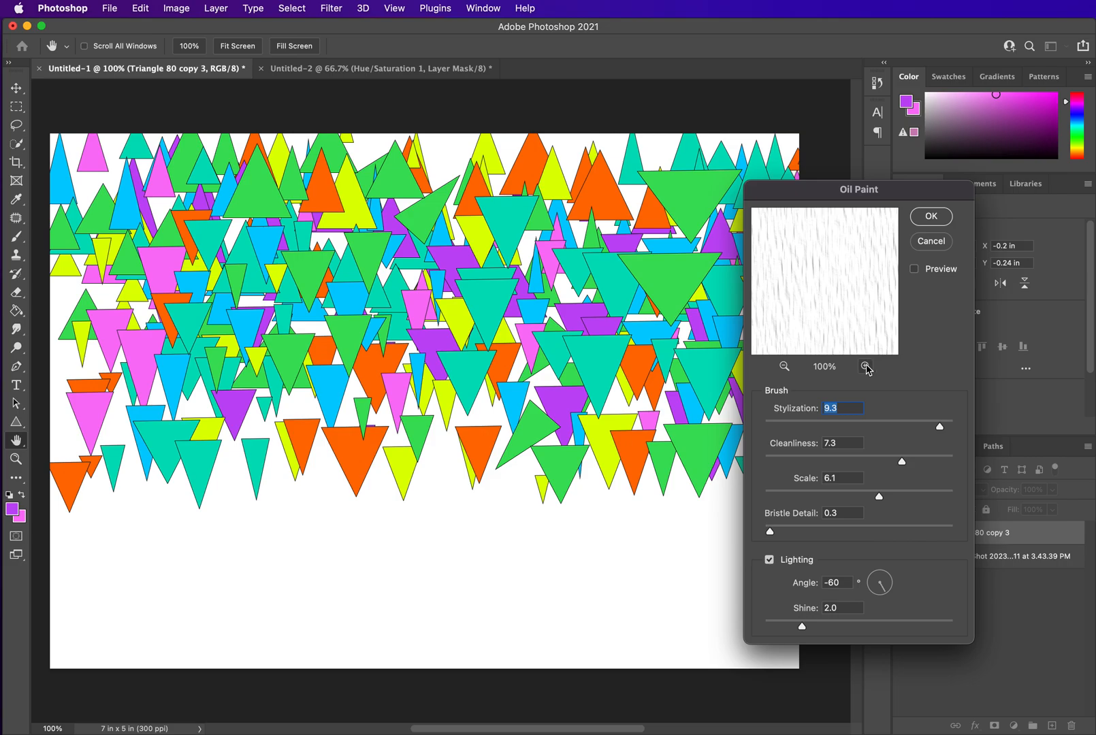
click(784, 368)
click(784, 368)
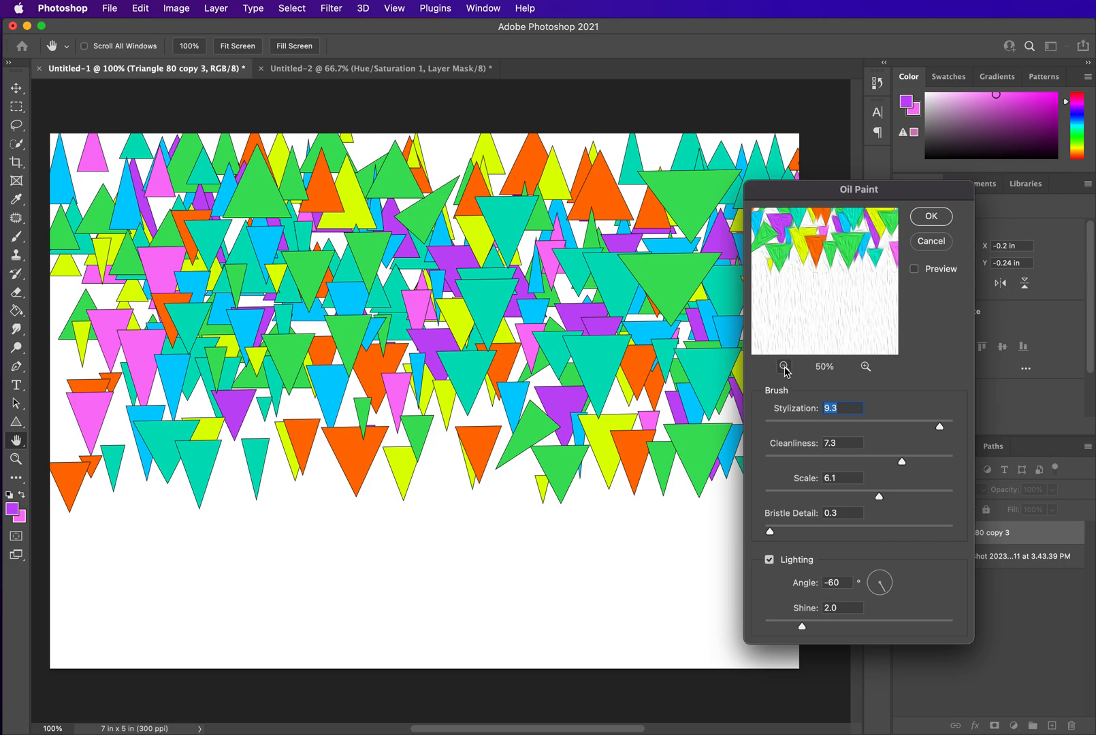
click(784, 368)
click(784, 368)
click(865, 366)
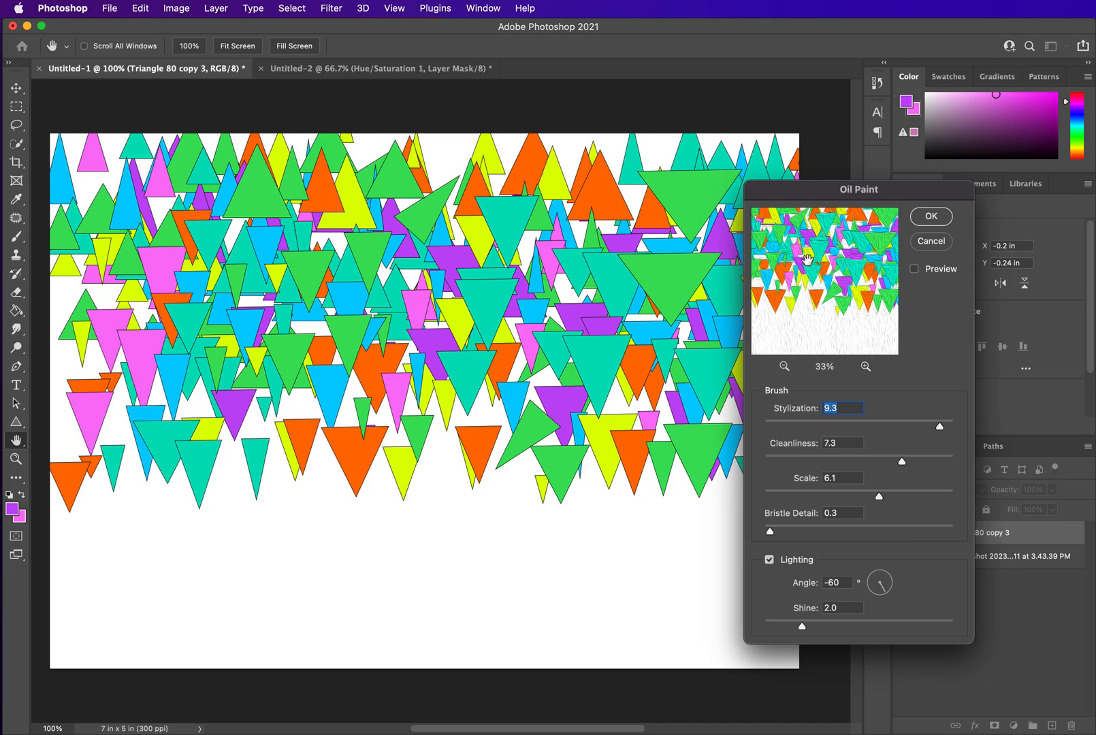
mouse_move(941, 428)
mouse_down()
mouse_move(889, 430)
mouse_move(942, 431)
mouse_move(930, 460)
mouse_move(827, 468)
mouse_move(926, 462)
mouse_move(893, 461)
mouse_up()
mouse_move(771, 538)
mouse_down()
mouse_move(925, 530)
mouse_move(792, 535)
mouse_up()
click(930, 218)
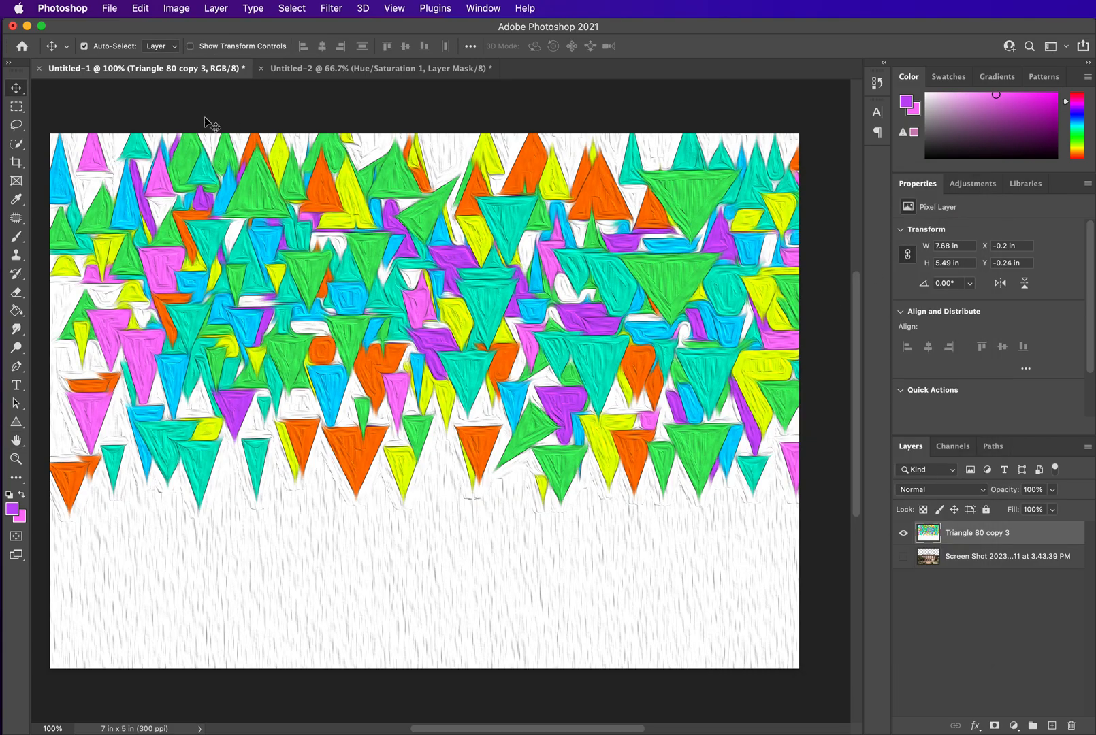
Reapply the Oil Paint filter to the triangle layer three more times
click(331, 10)
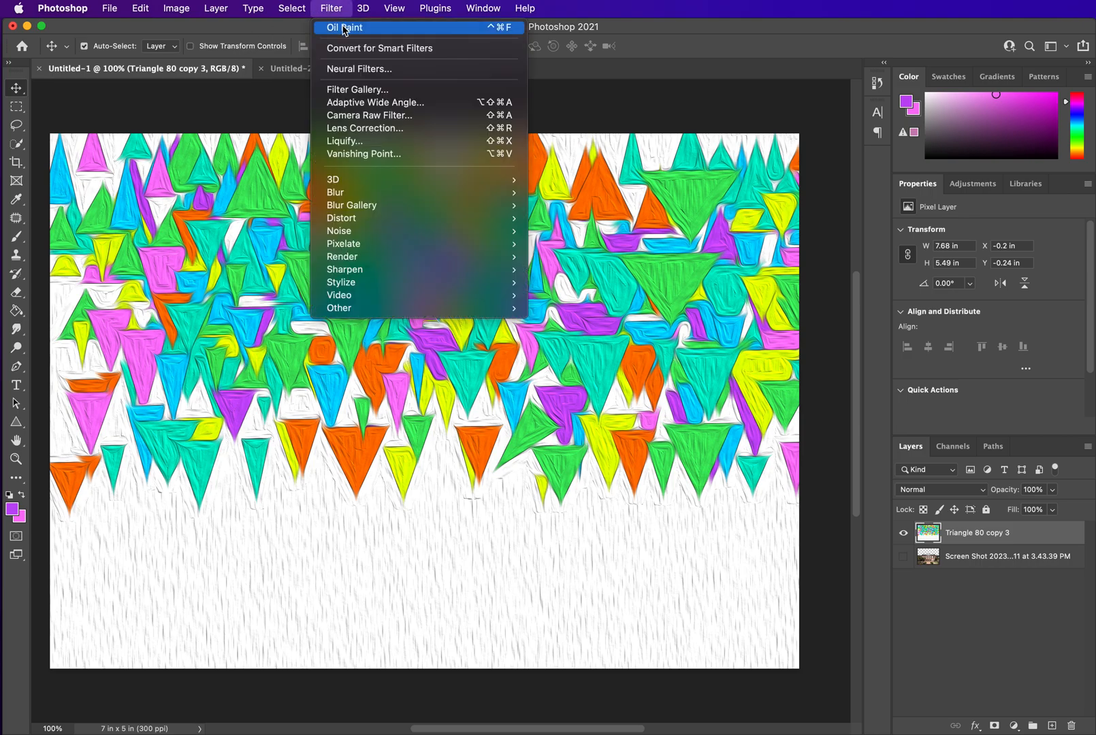
click(343, 30)
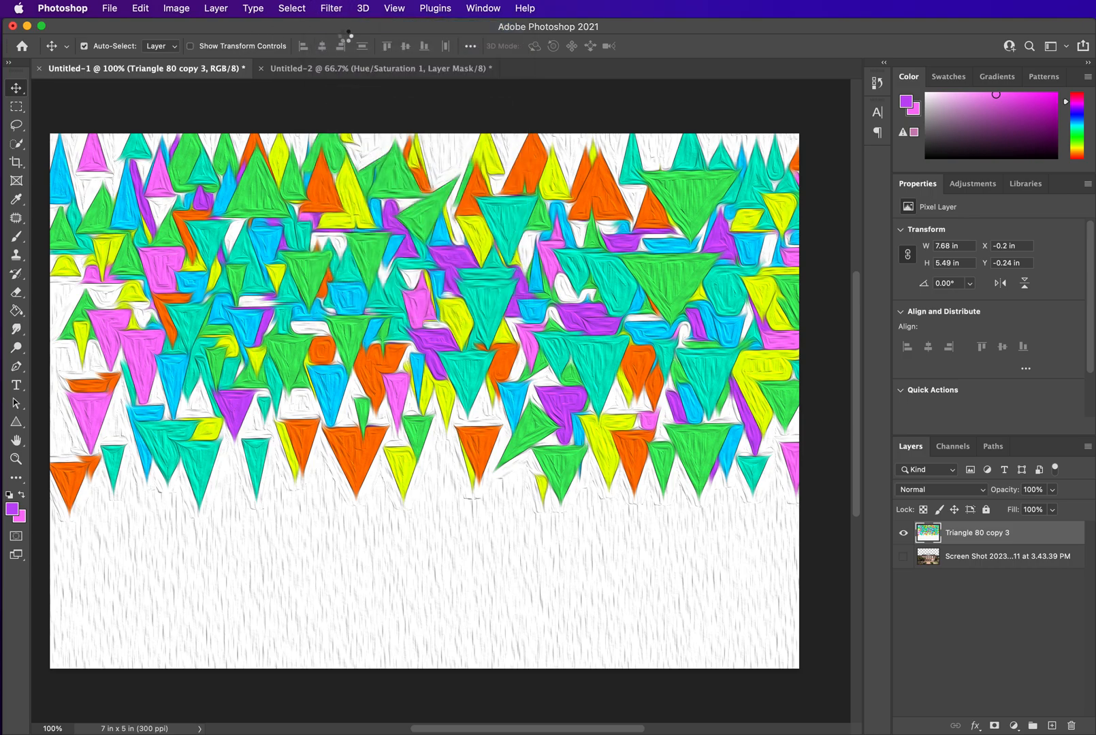
click(333, 8)
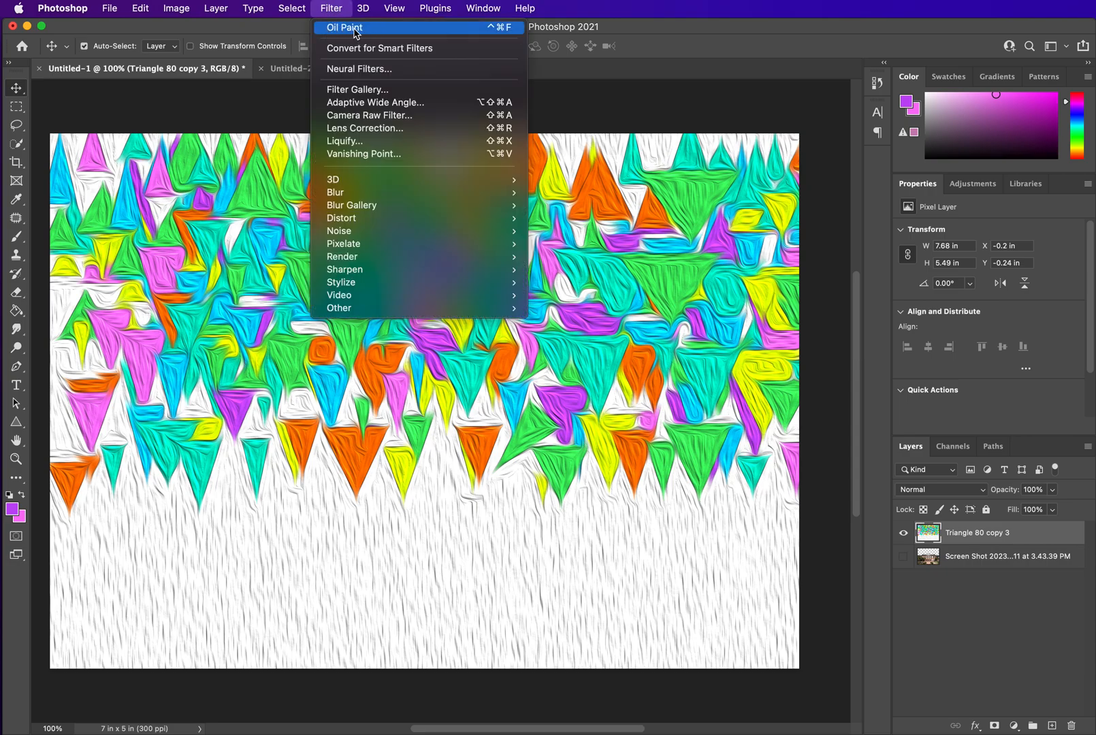
click(344, 29)
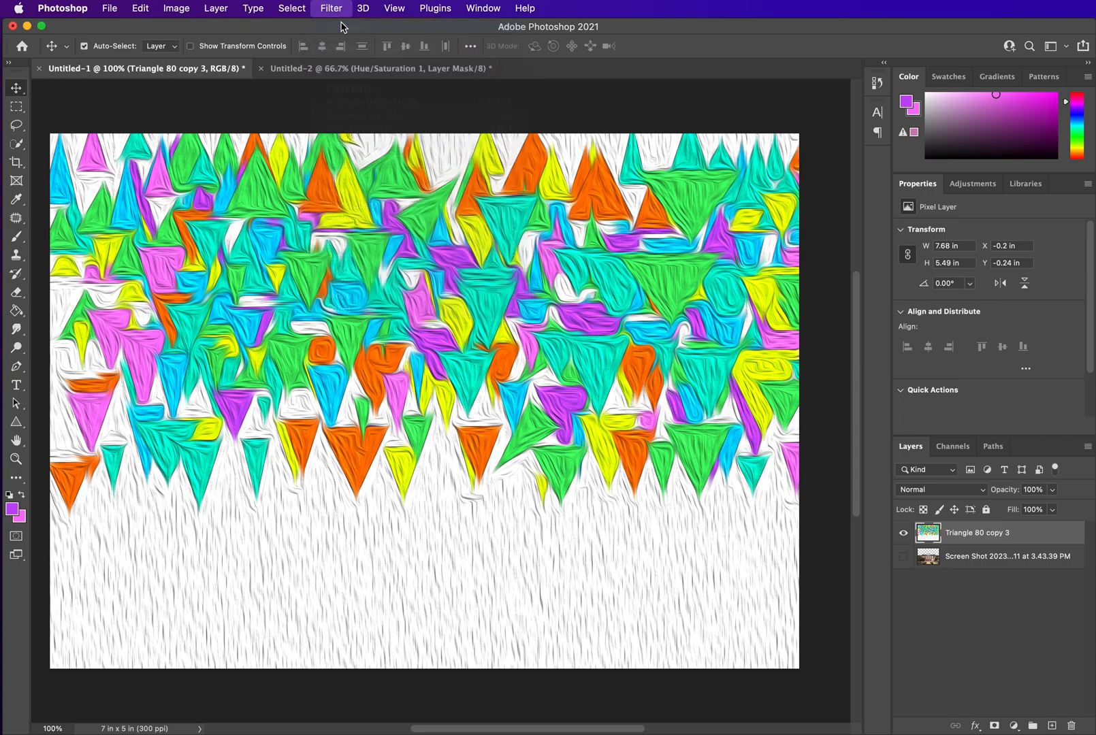
click(331, 8)
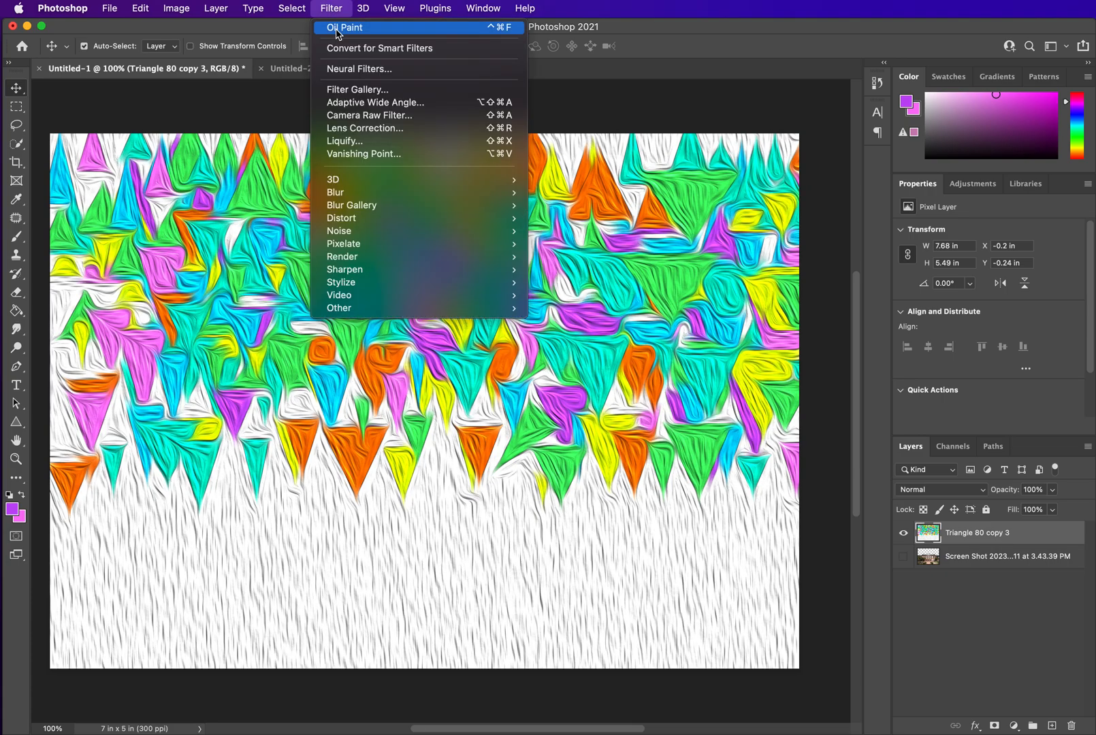
click(337, 28)
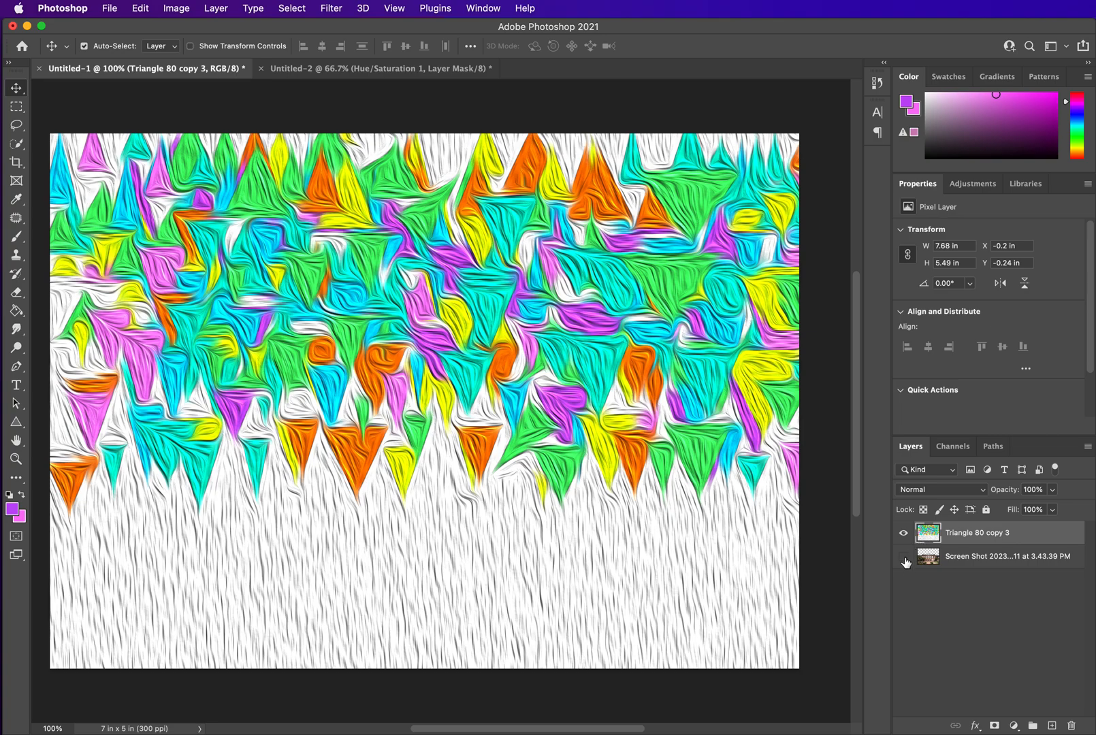
Show the school photo layer and move it above the triangle layer
click(972, 558)
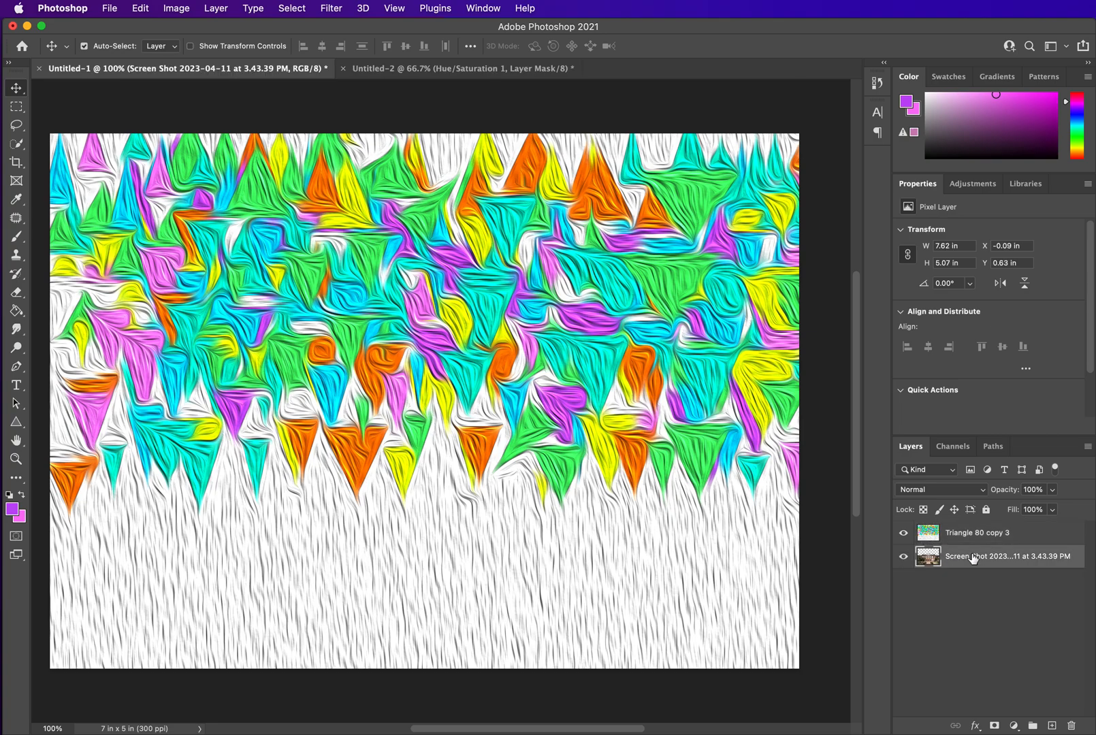
drag(965, 563, 965, 533)
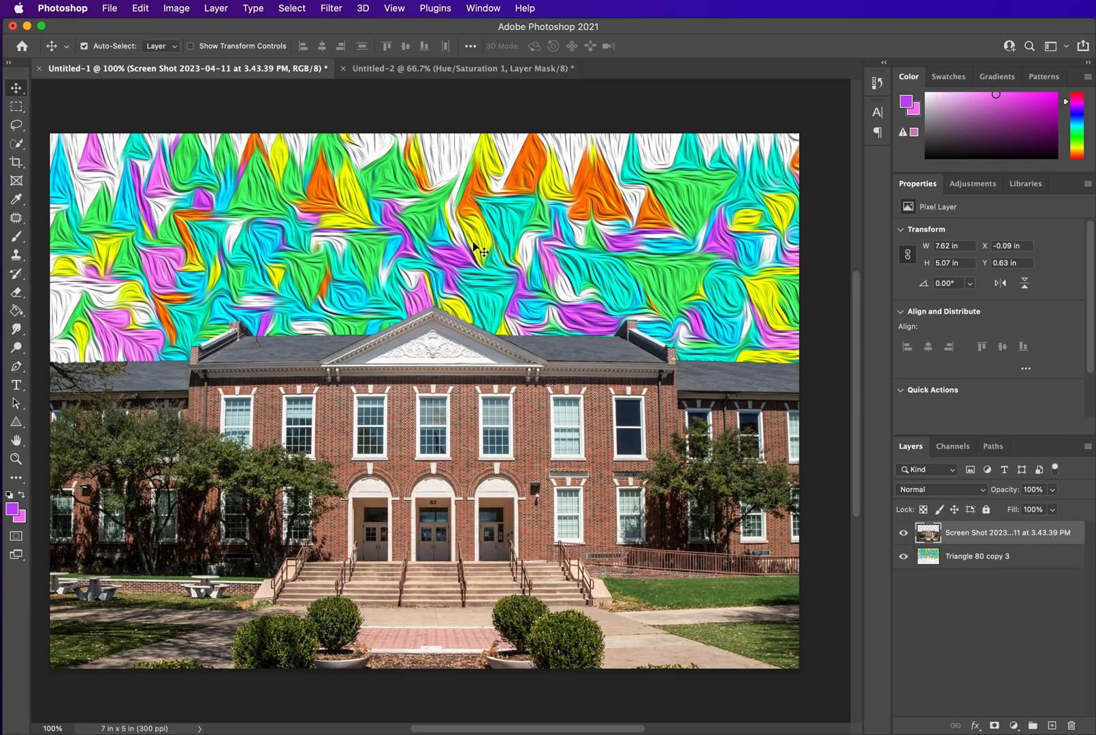
Move the triangle layer upward so the pattern fills the sky area behind the building
click(967, 556)
key(super+t)
drag(571, 245, 557, 205)
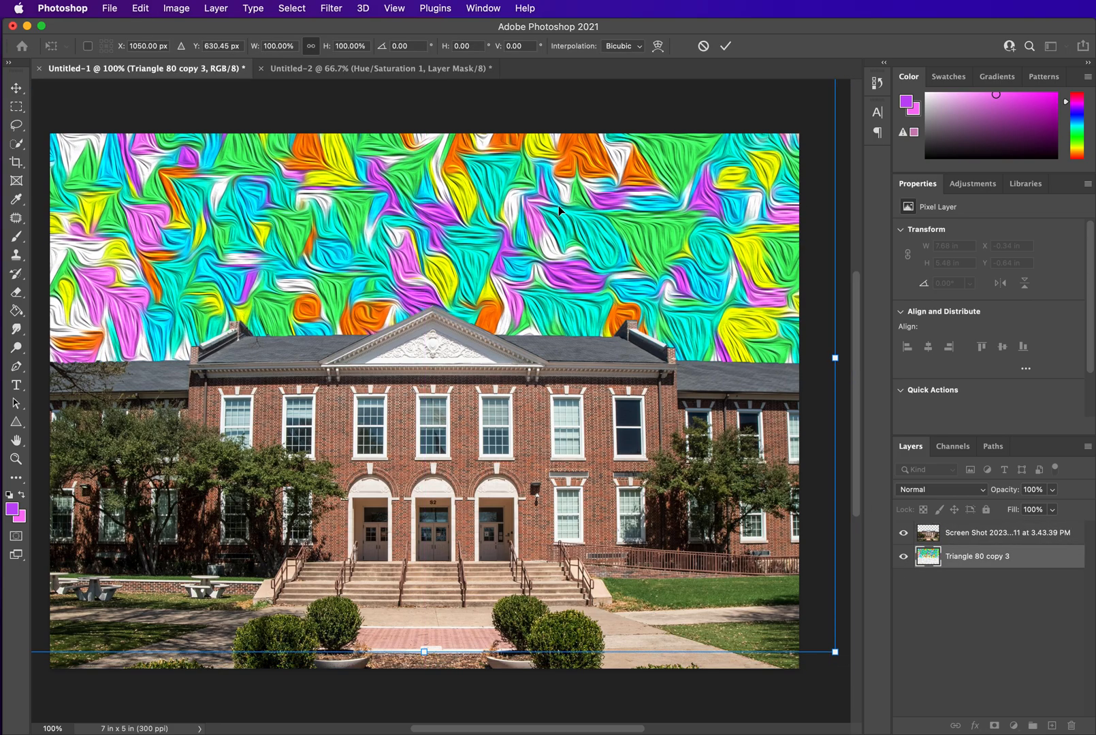
key(Return)
Apply the Oil Paint filter to the school photo layer
click(982, 543)
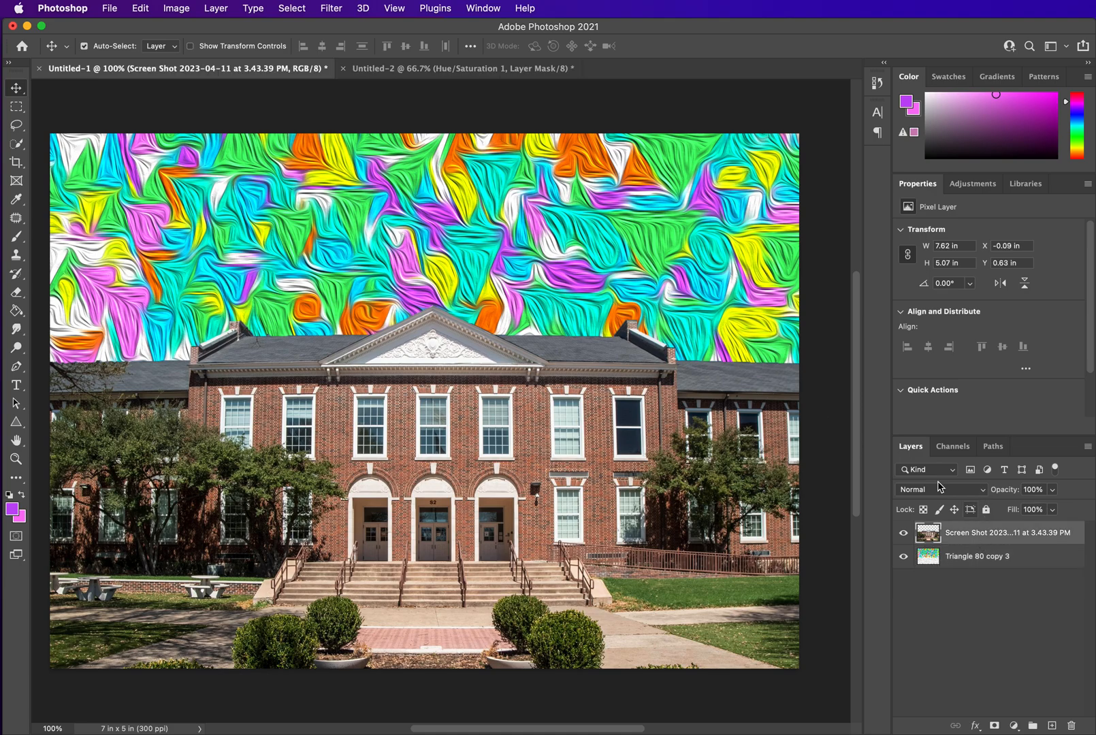
click(339, 11)
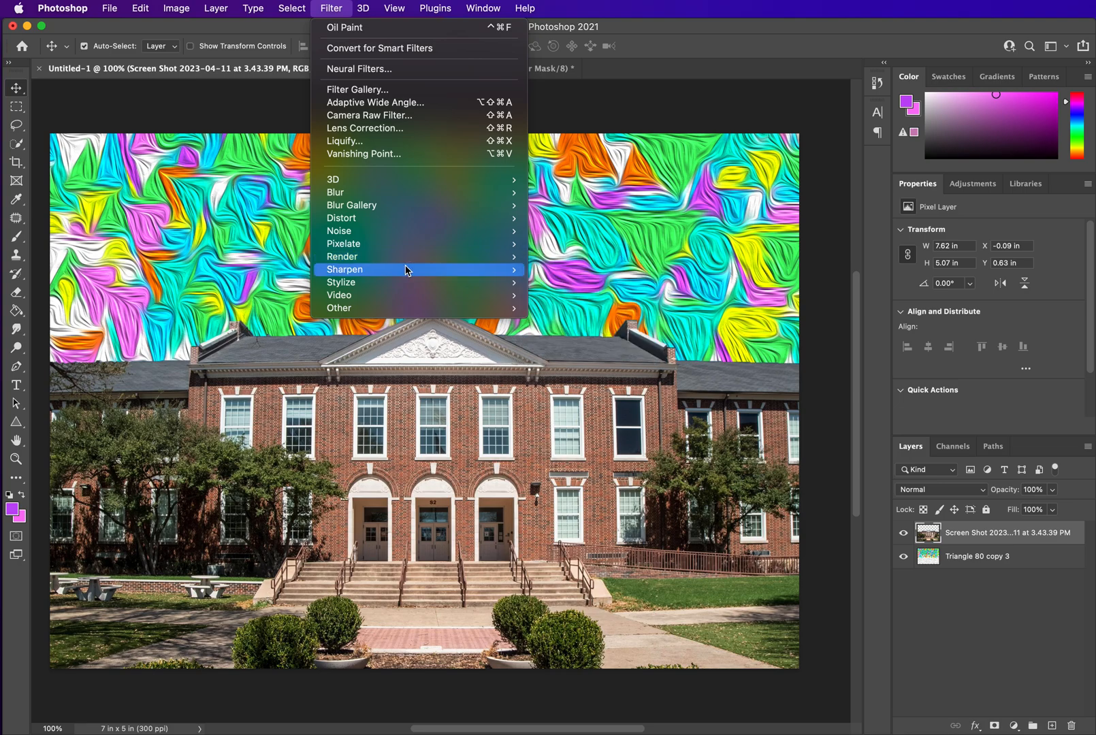
click(363, 30)
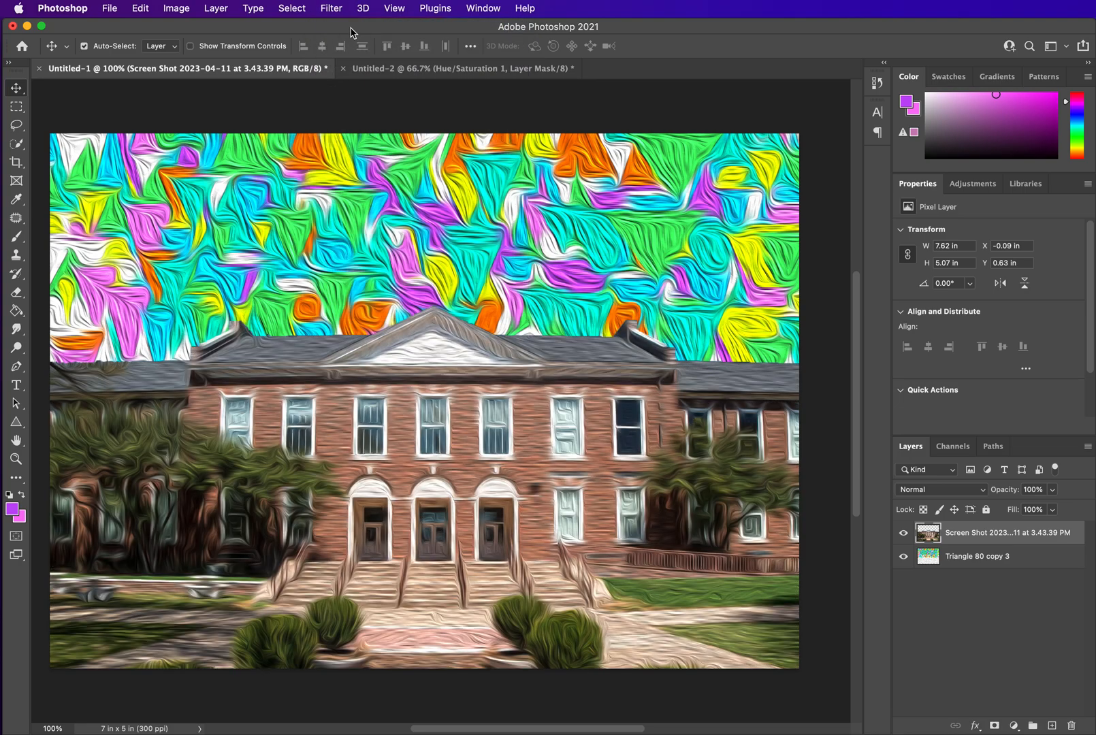
Reapply the Oil Paint filter to the school photo twice more
click(332, 8)
click(338, 28)
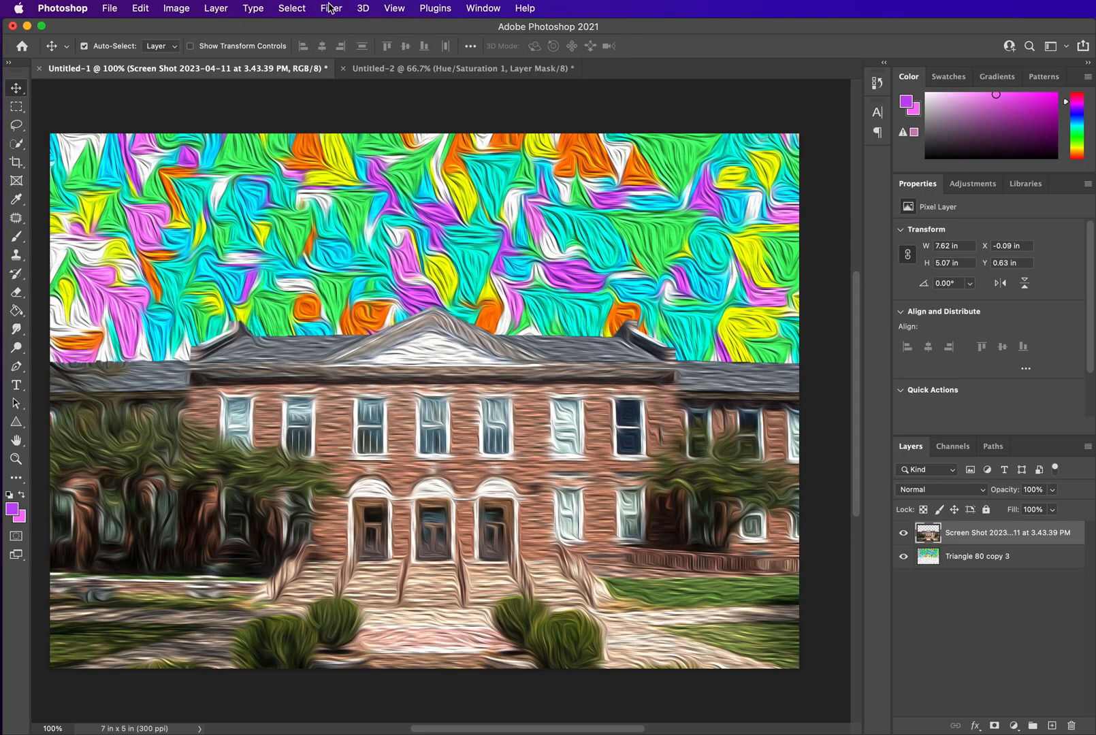
click(332, 8)
click(345, 30)
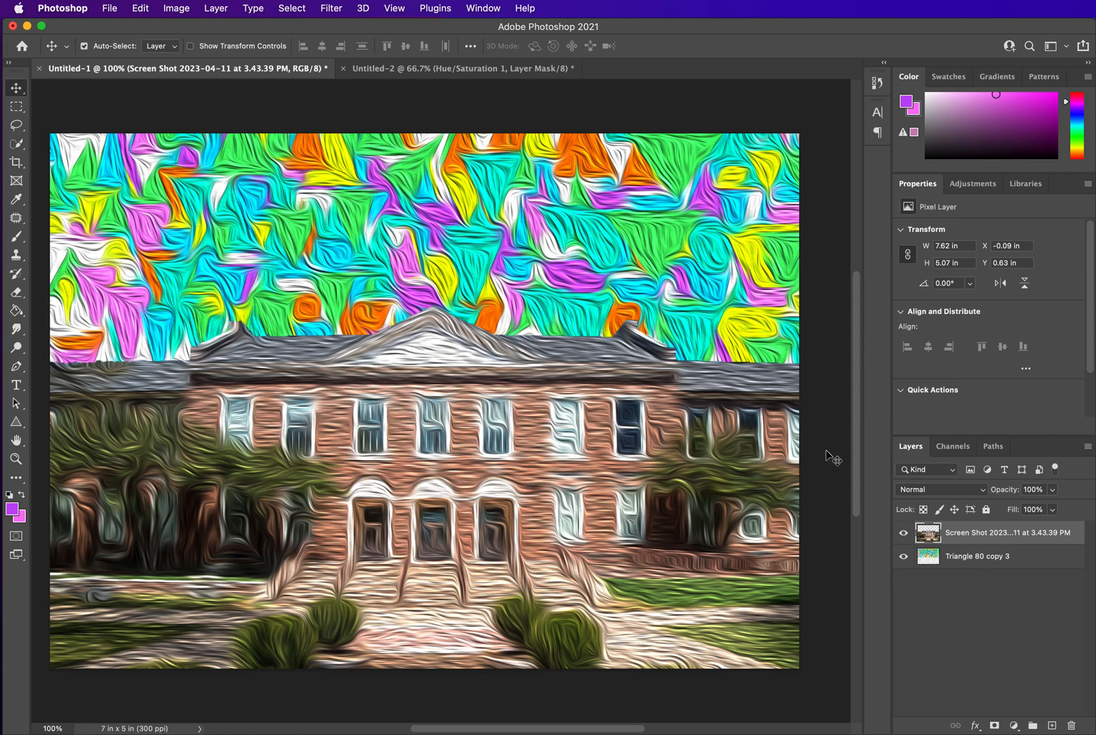
Add a Hue/Saturation adjustment layer and set its Hue to -40
click(968, 191)
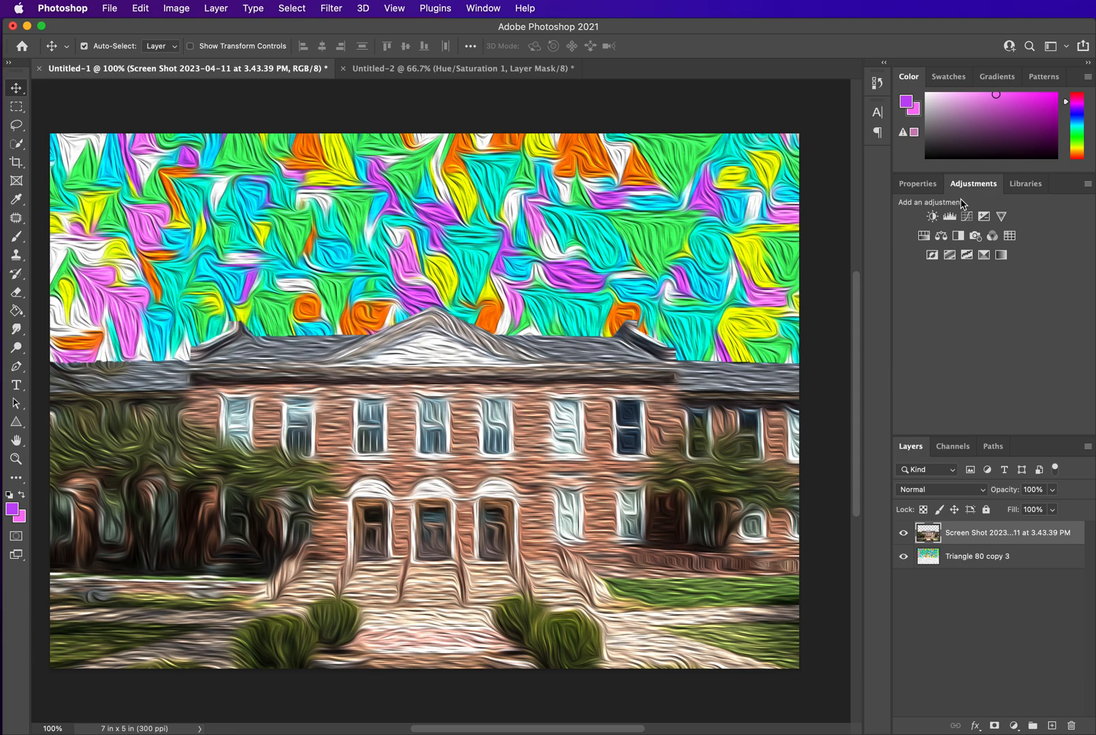
click(923, 235)
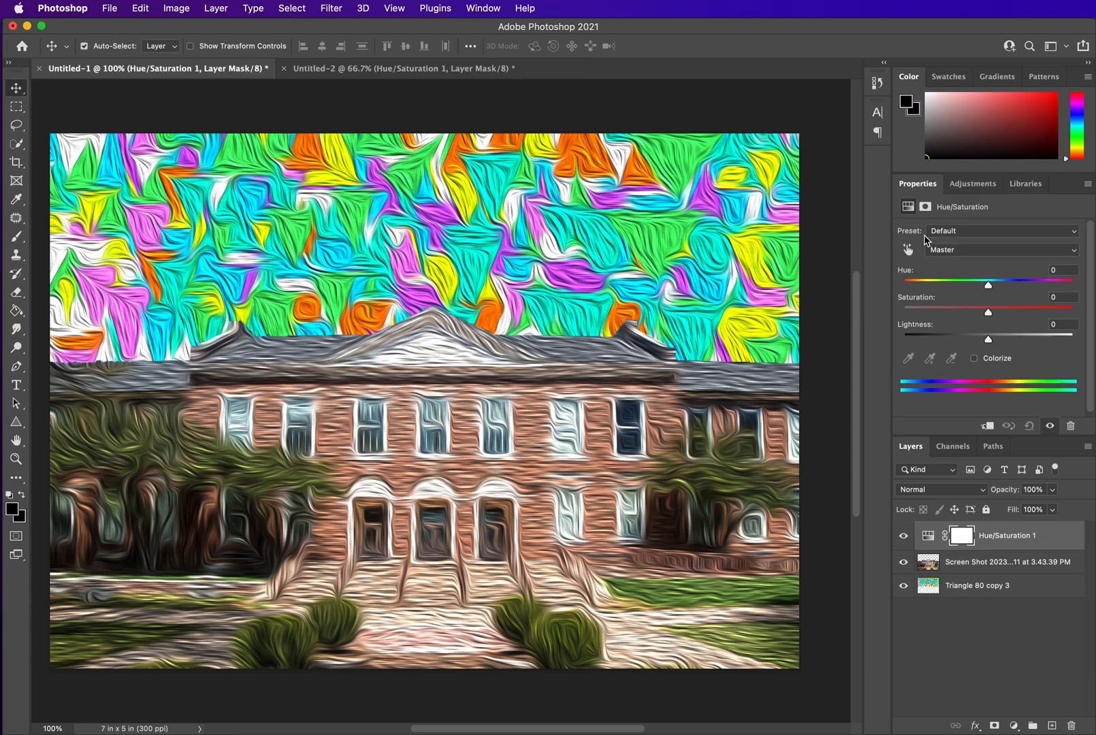
click(925, 282)
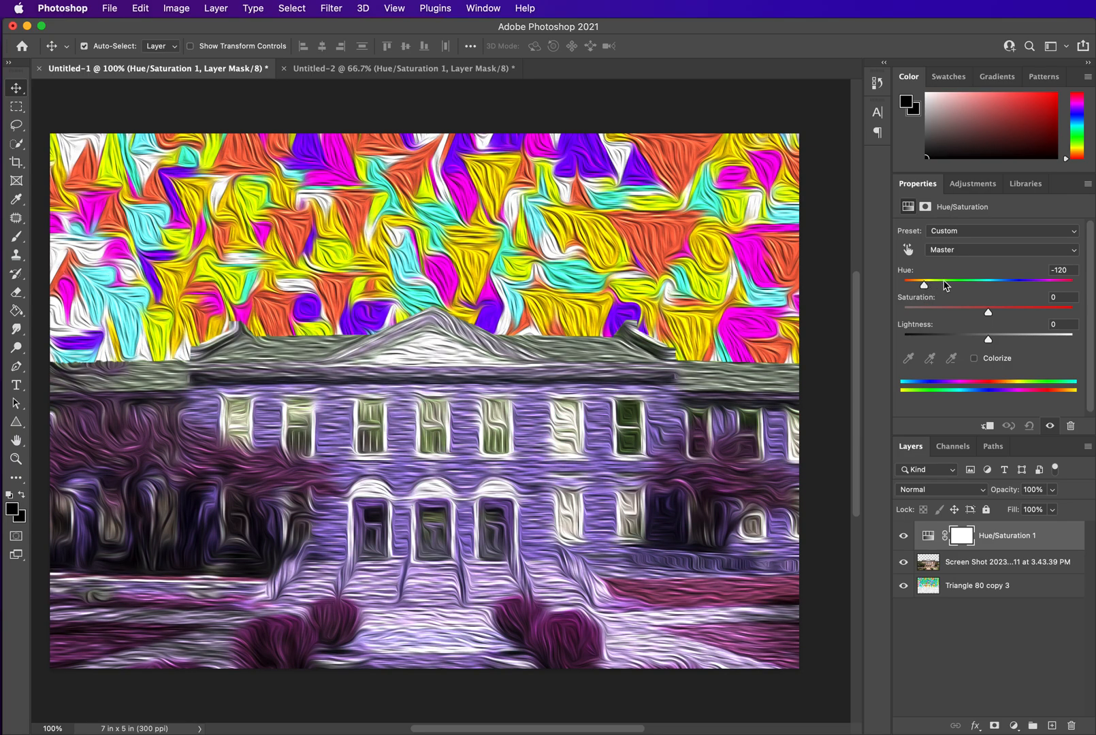
click(944, 283)
click(974, 283)
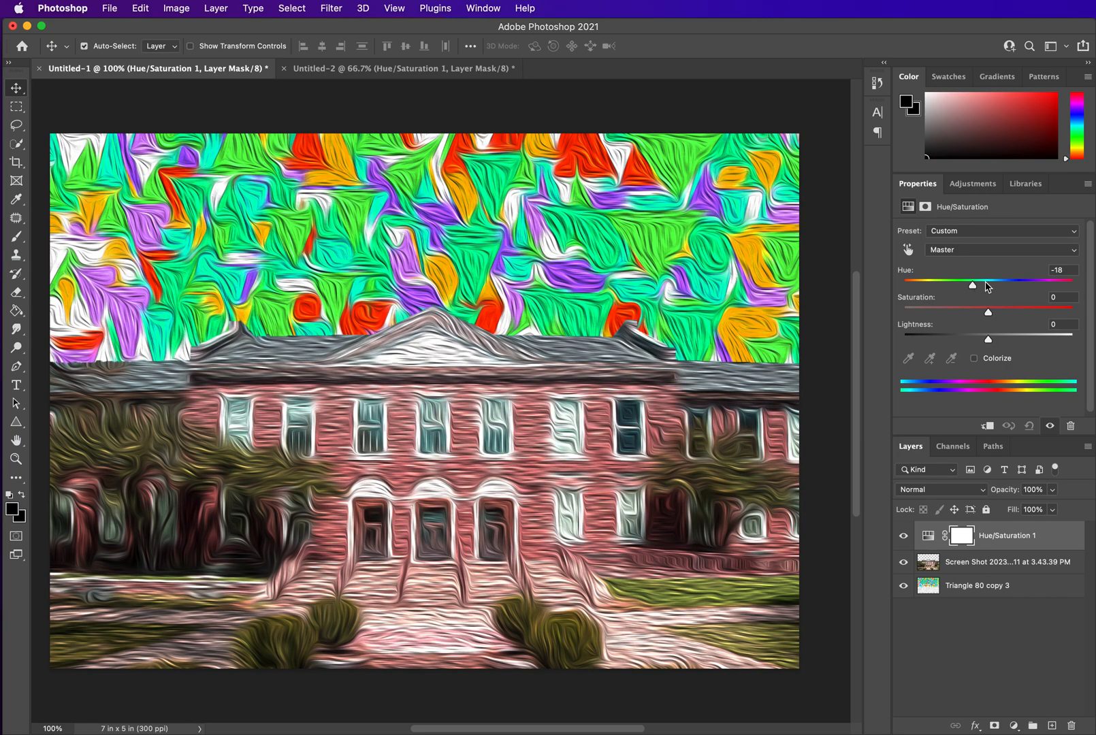
click(1031, 283)
click(1053, 283)
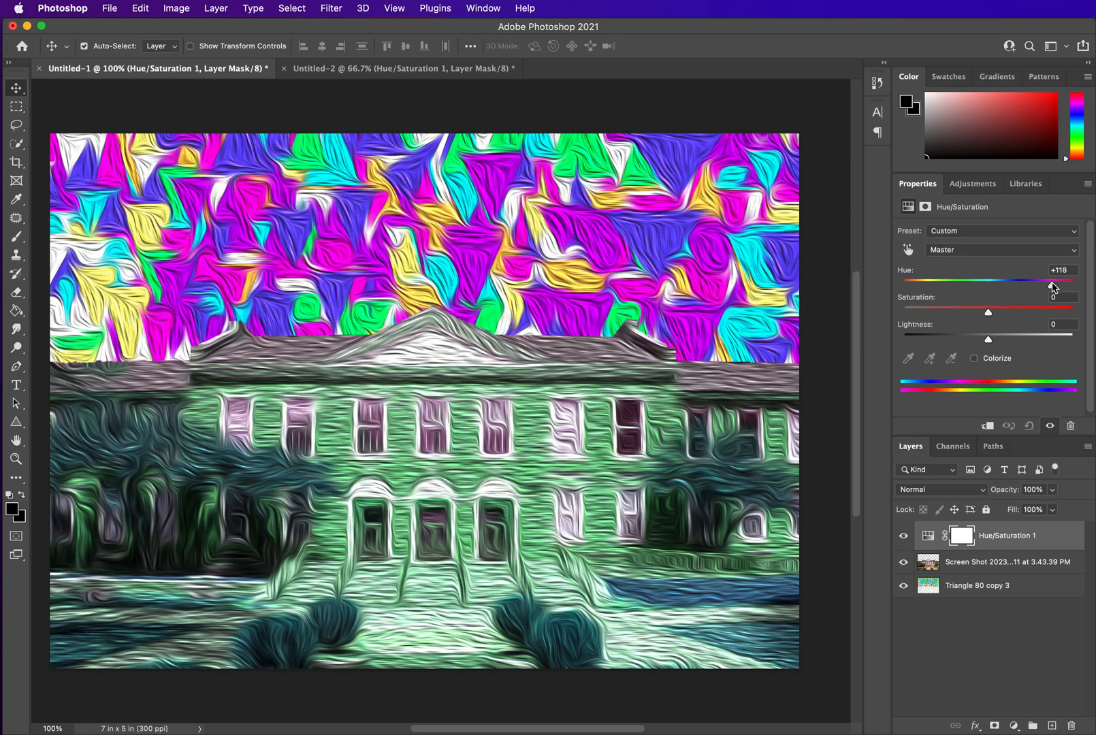
click(925, 282)
click(1031, 283)
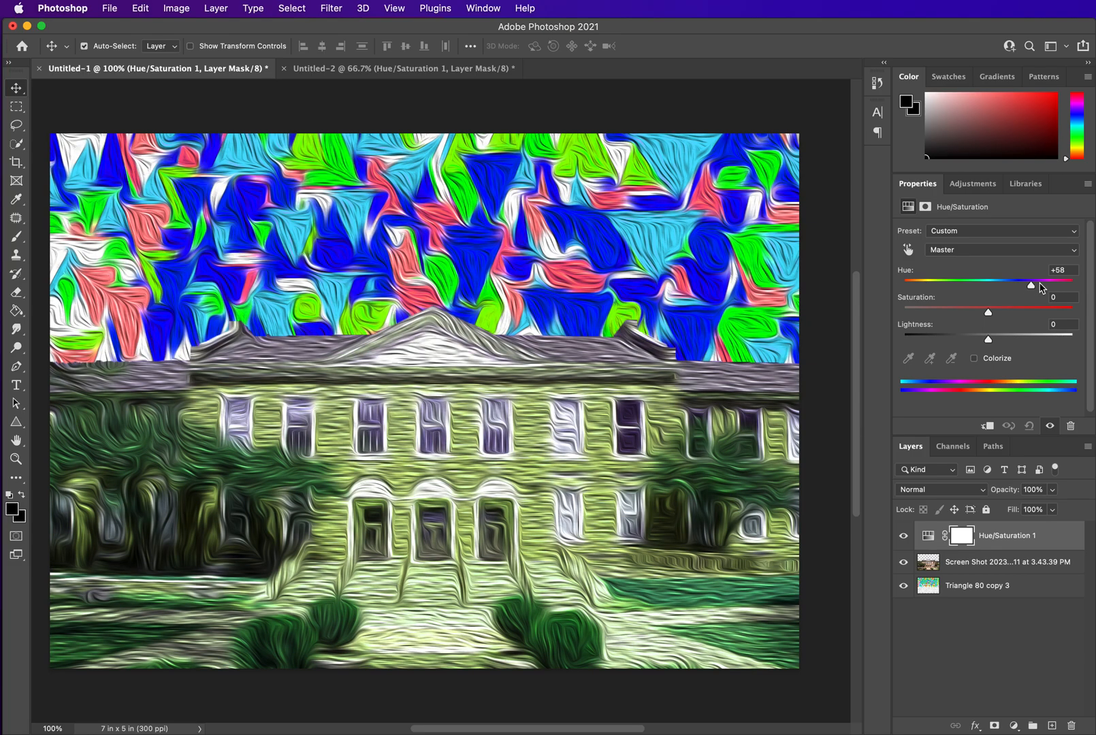
click(1045, 283)
drag(1047, 286, 955, 286)
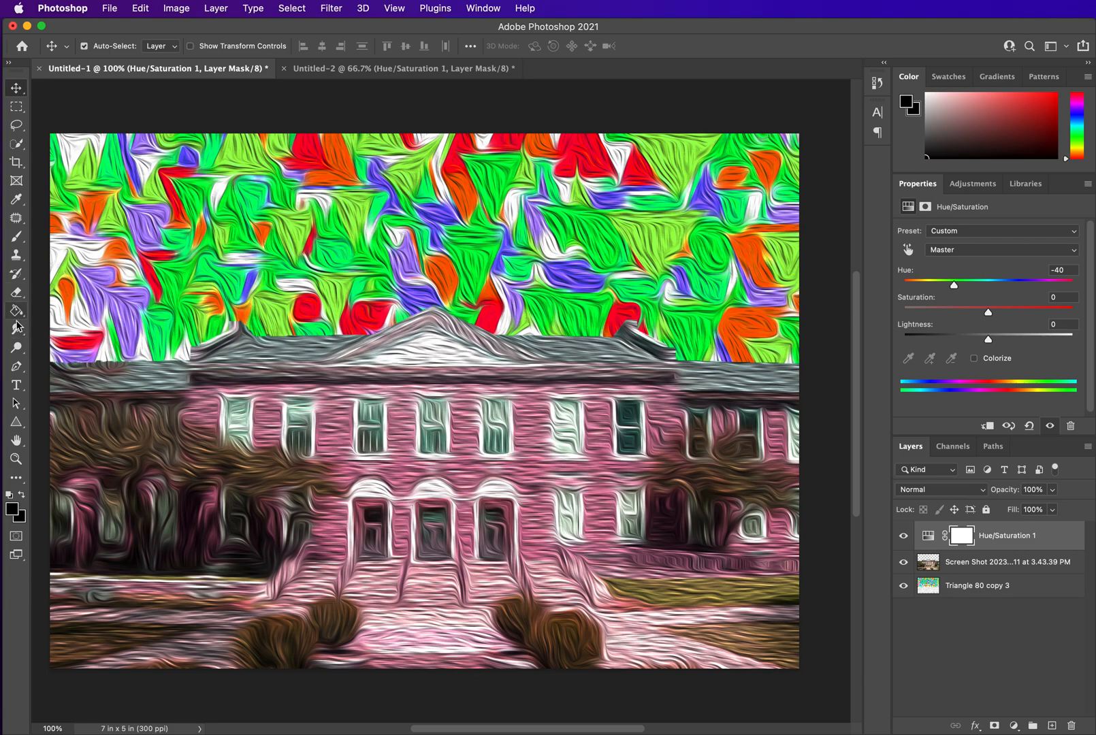
Try smudging the triangle pattern in the sky with the Smudge tool, and undo the three strokes
click(18, 349)
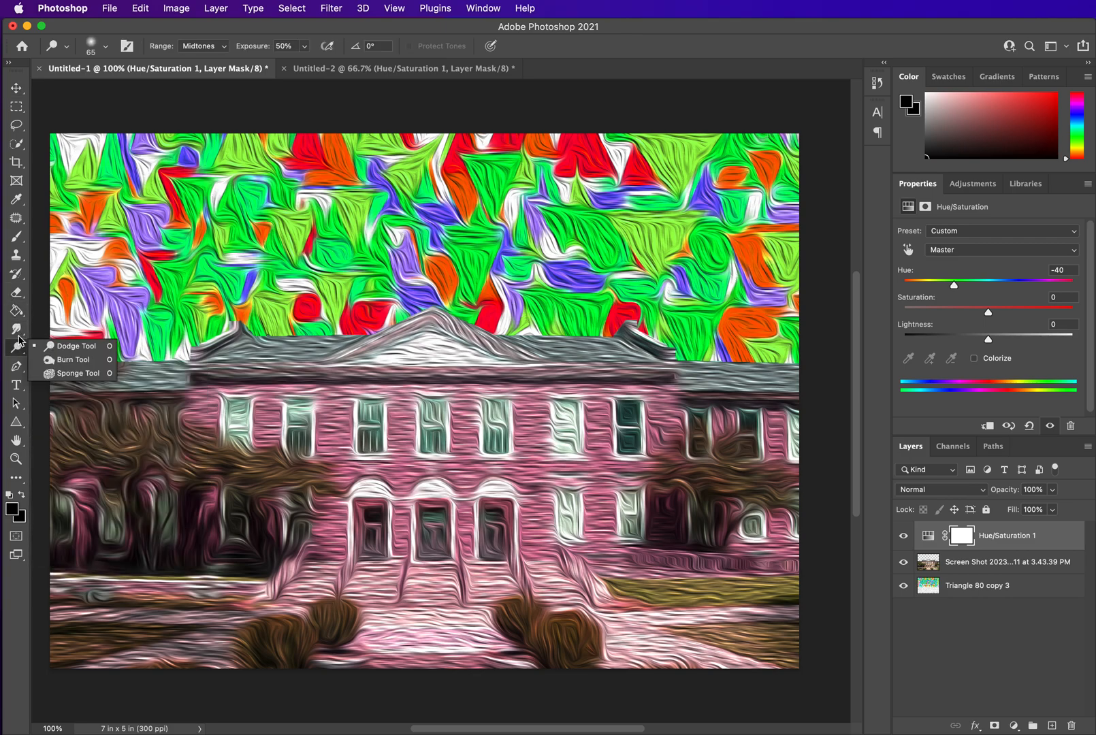
click(17, 329)
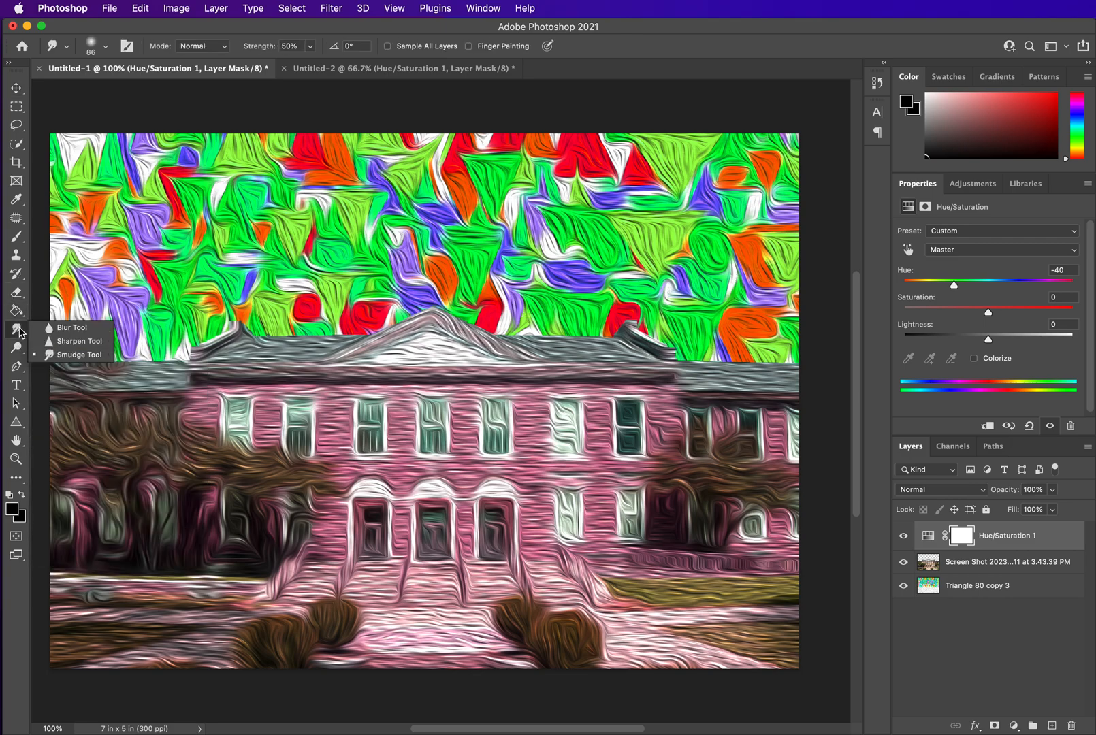
click(64, 360)
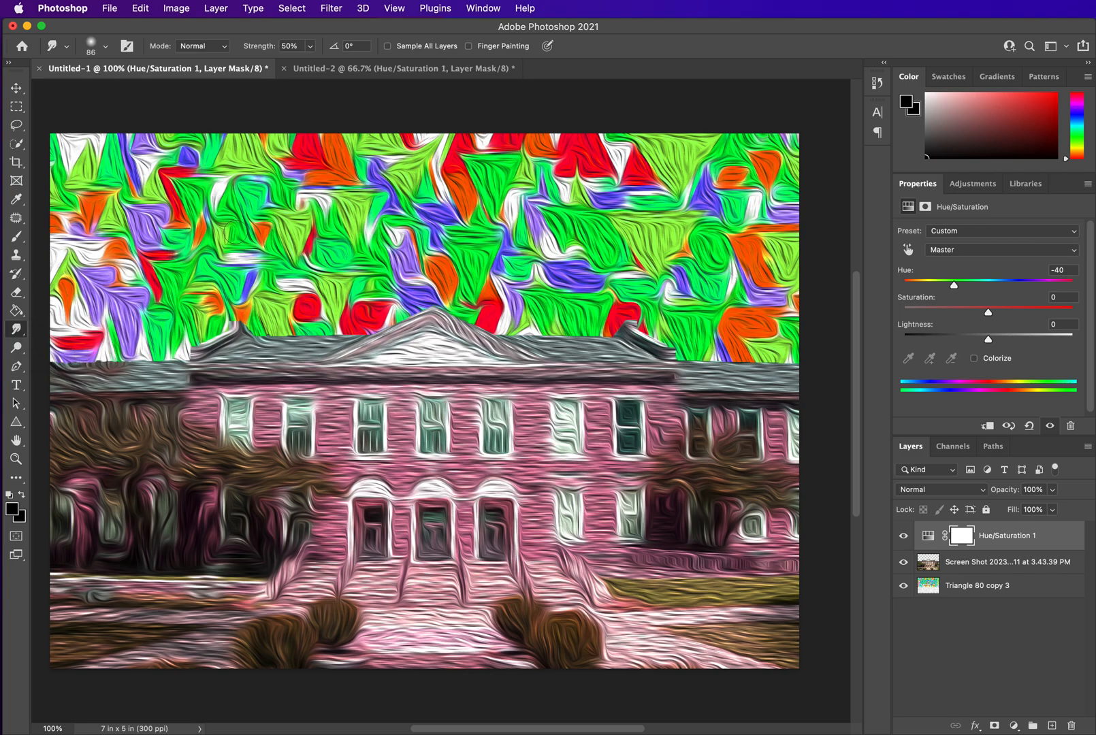
click(965, 590)
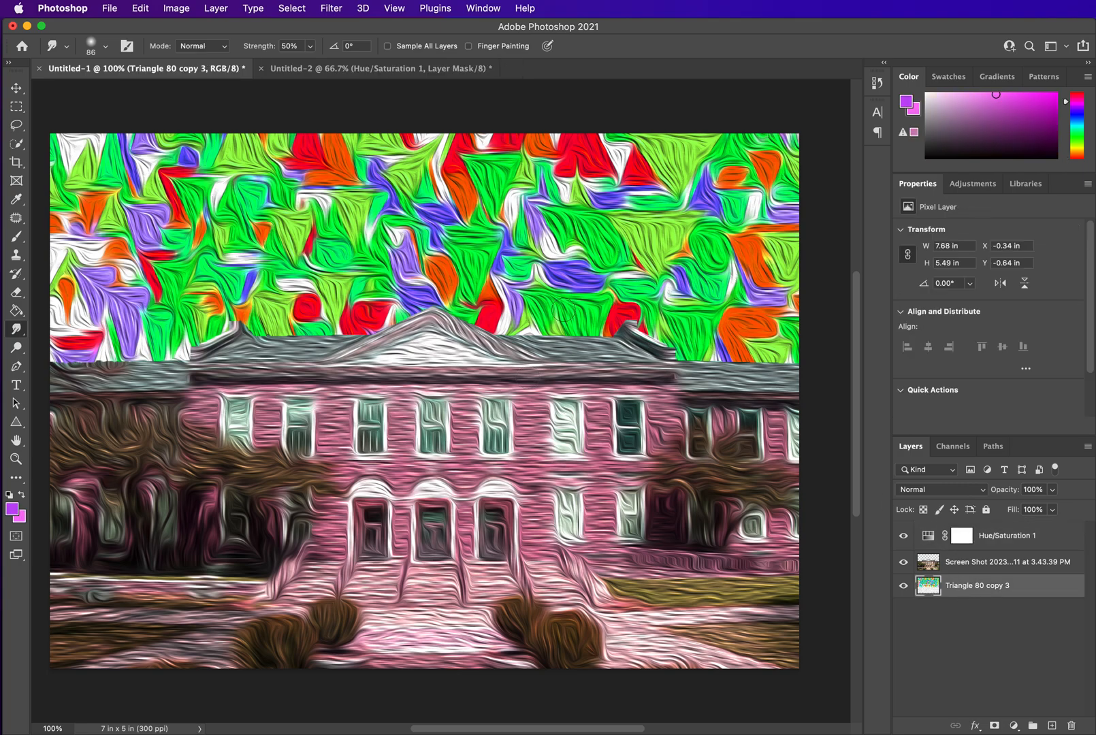
mouse_move(145, 256)
mouse_down()
mouse_move(178, 217)
mouse_move(283, 247)
mouse_move(317, 306)
mouse_up()
mouse_move(719, 205)
mouse_down()
mouse_move(497, 272)
mouse_move(412, 218)
mouse_up()
drag(657, 280, 776, 283)
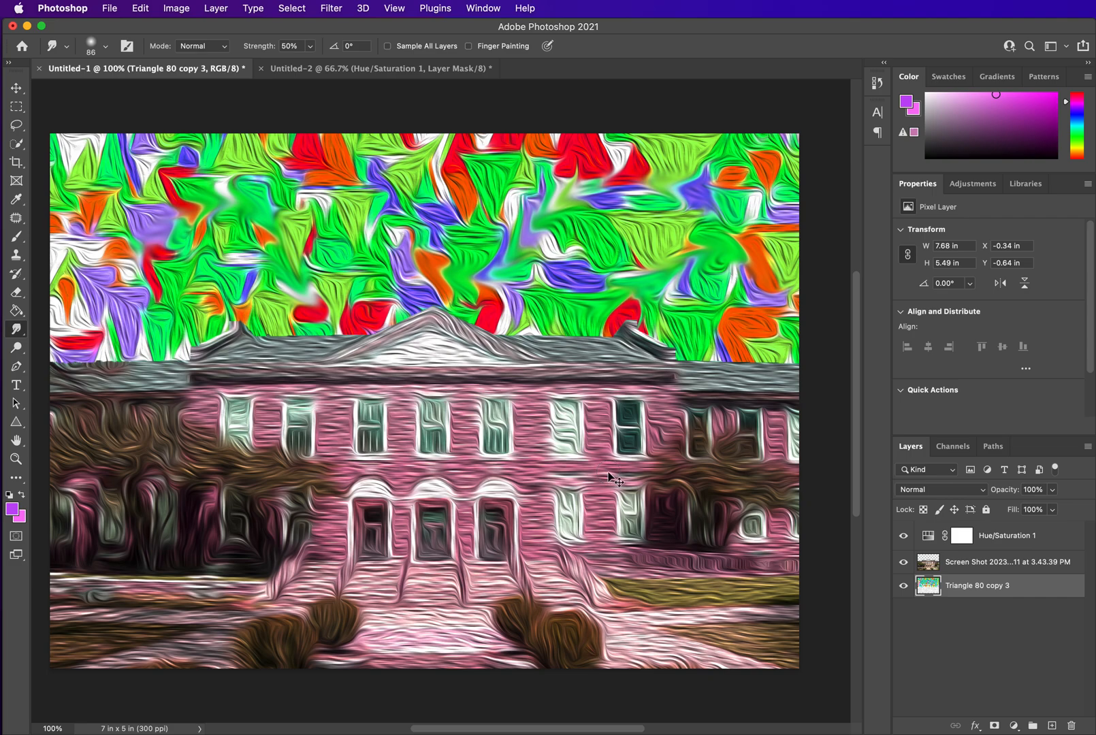
key(super+z)
key(super+z)
key(super+z)
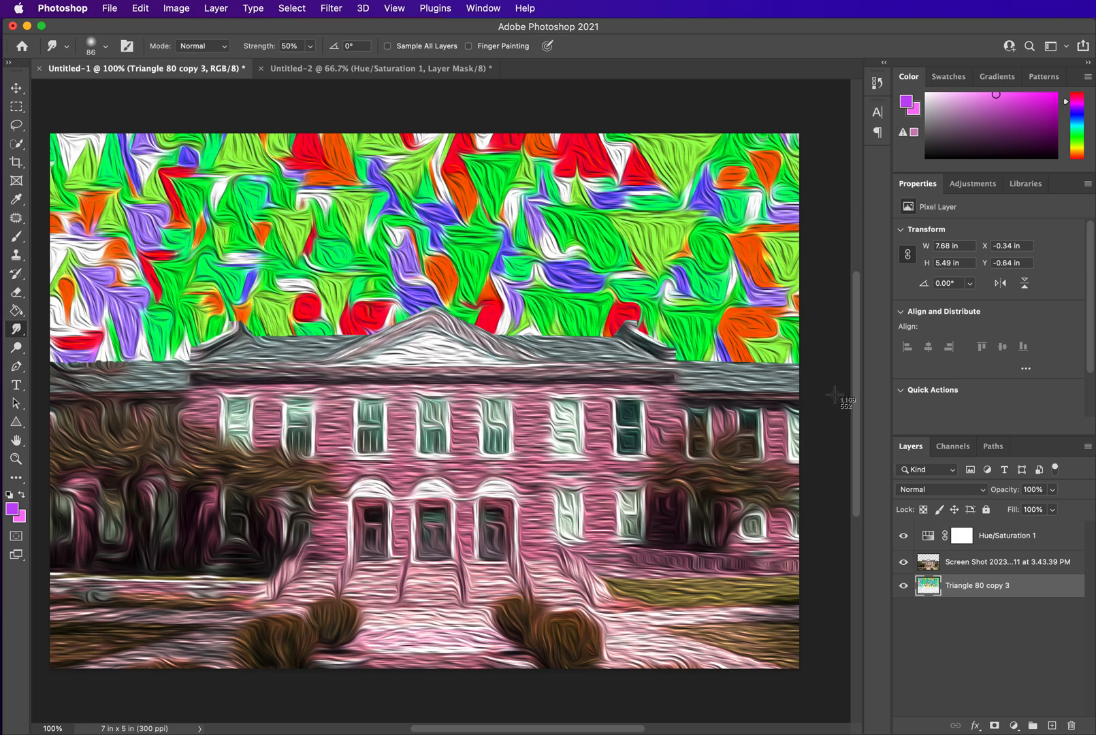
mouse_move(51, 134)
mouse_down()
mouse_move(726, 561)
mouse_move(802, 663)
mouse_up()
click(109, 8)
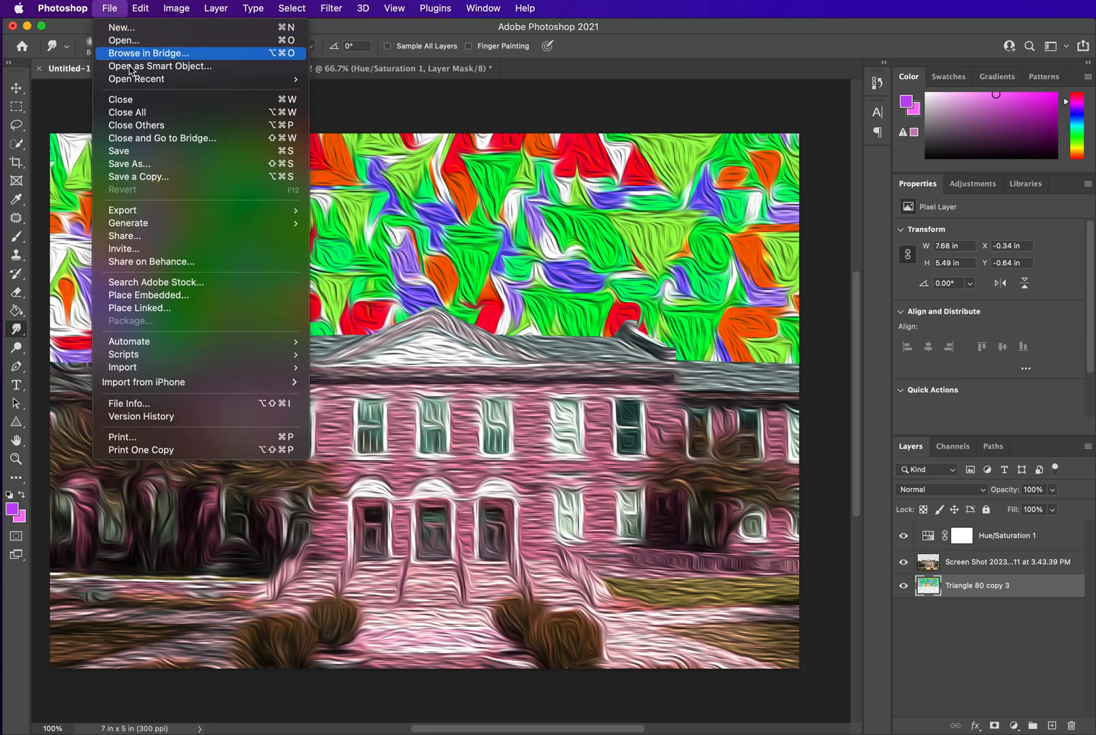
click(151, 178)
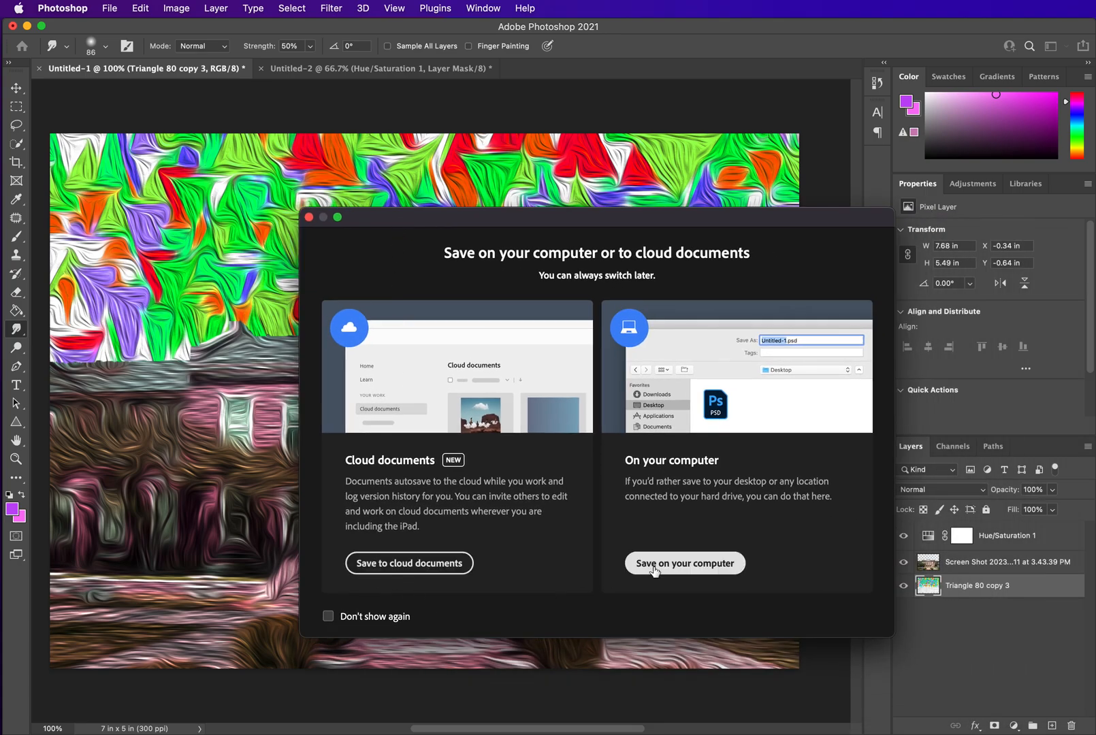
click(654, 570)
click(851, 314)
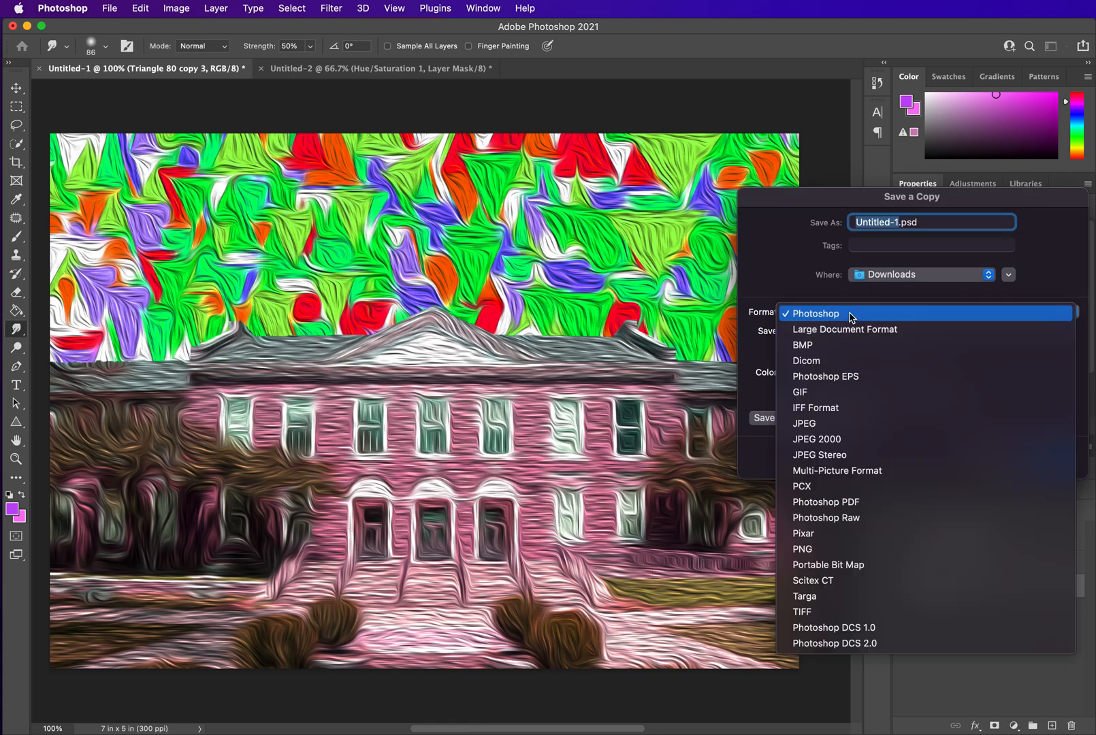
click(846, 427)
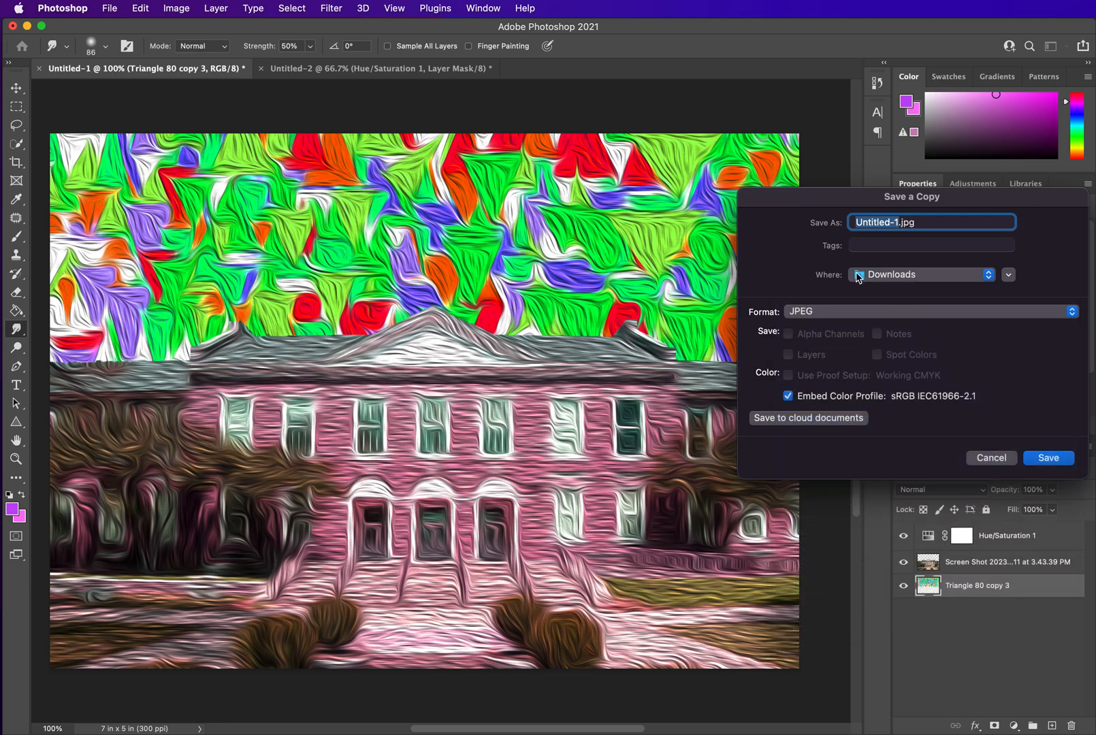
click(989, 457)
Save the document to the computer as a Photoshop file named Phsych HPHS in Downloads
click(110, 10)
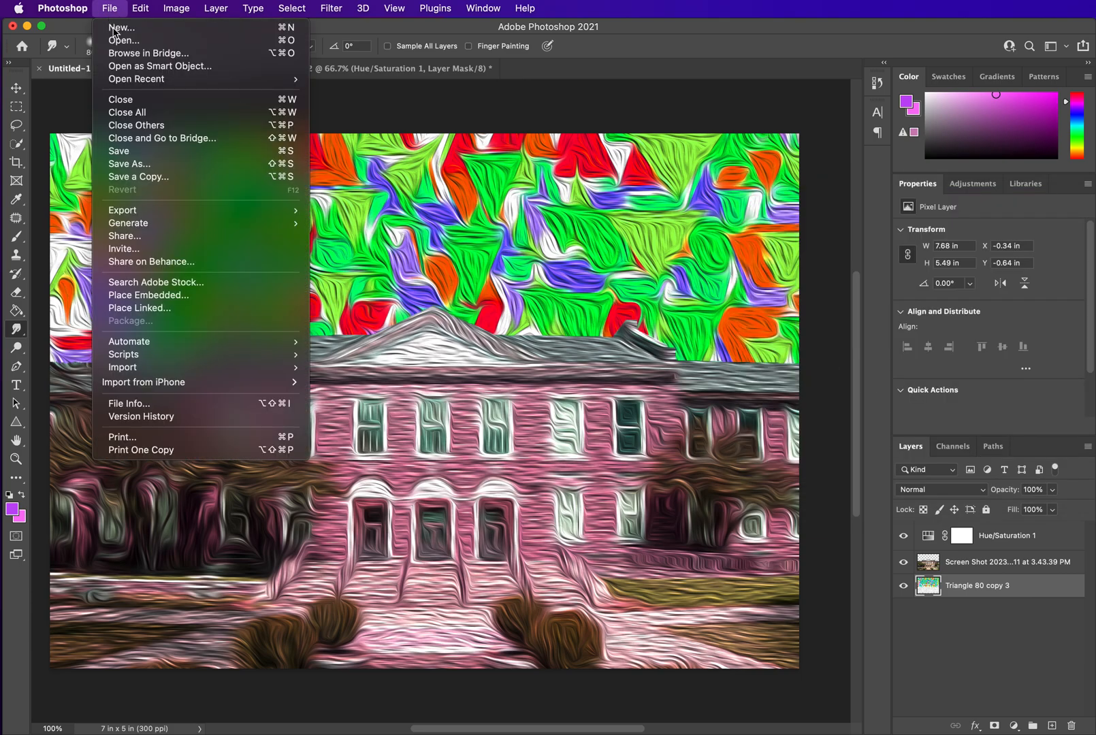
click(156, 169)
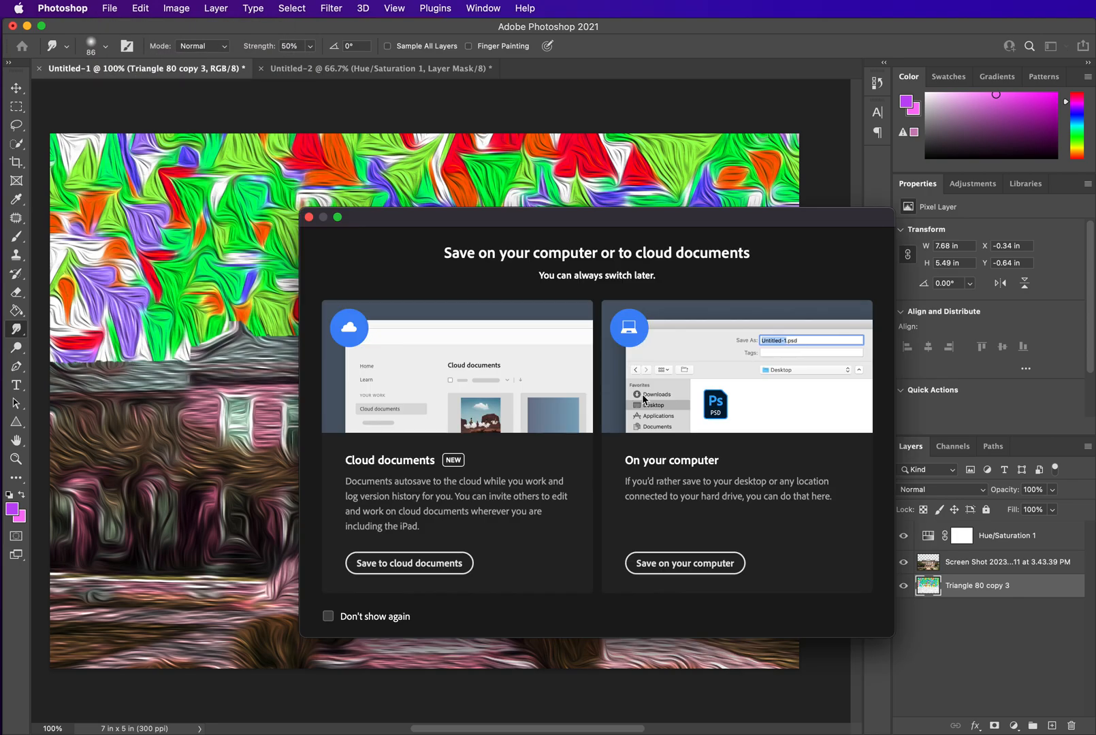
click(680, 570)
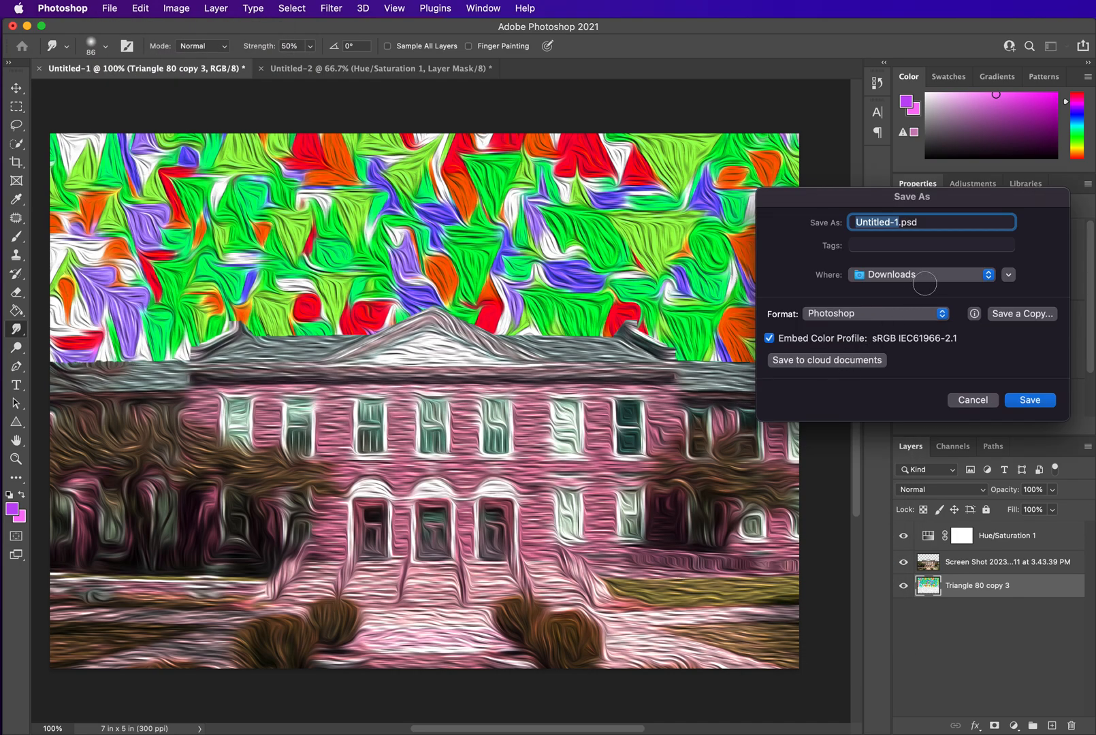
text(Phsych HPHS)
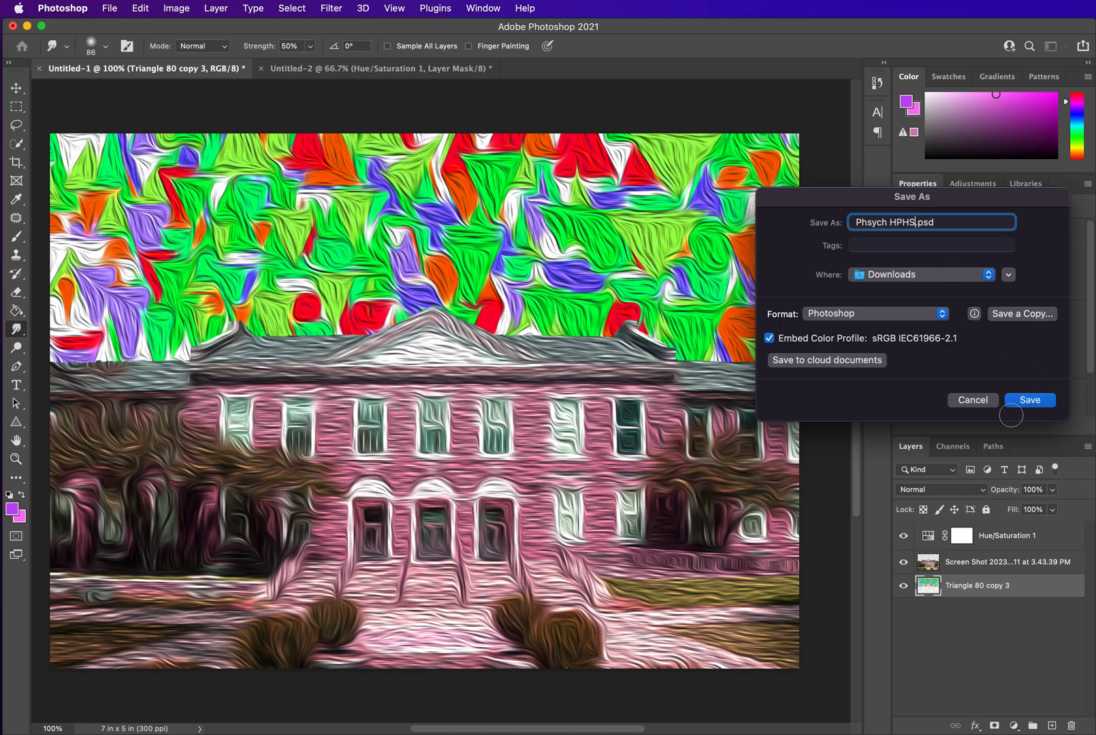